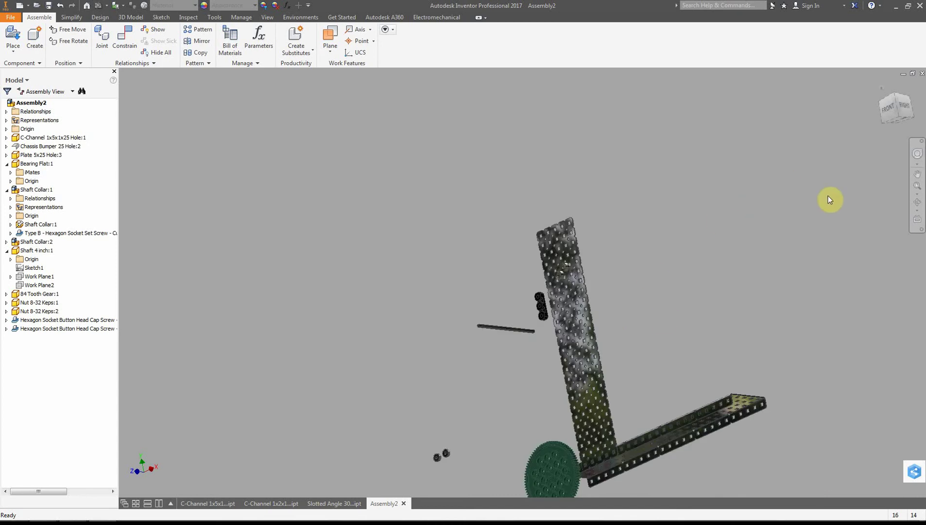
- Zoom in on the bearing flat beside the perforated plate, then switch to Firefox
scroll(662, 318, "down", 3)
scroll(648, 311, "up", 2)
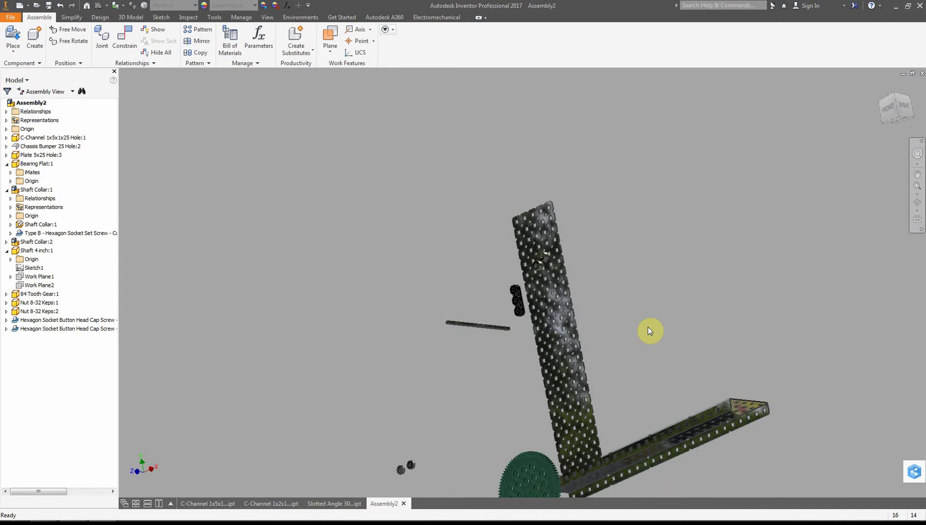
scroll(581, 318, "down", 6)
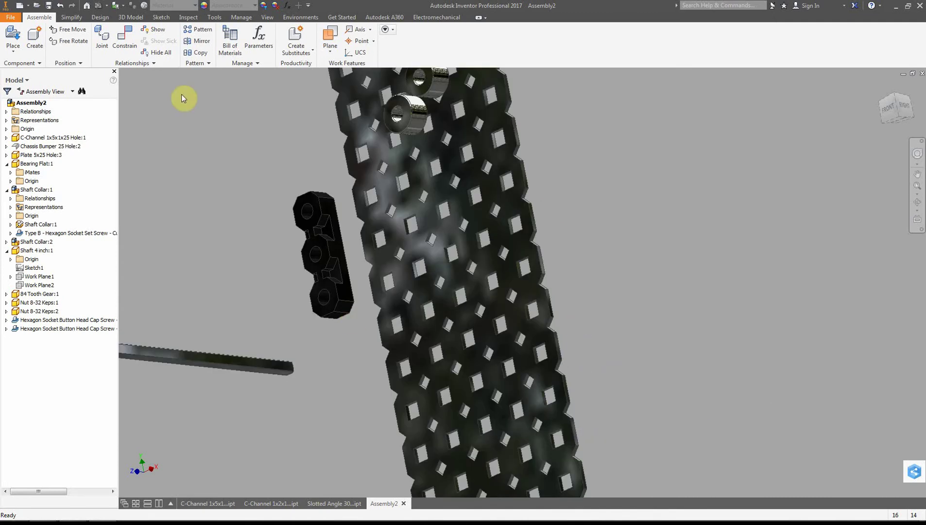
scroll(445, 222, "up", 5)
scroll(445, 222, "up", 3)
scroll(445, 222, "down", 4)
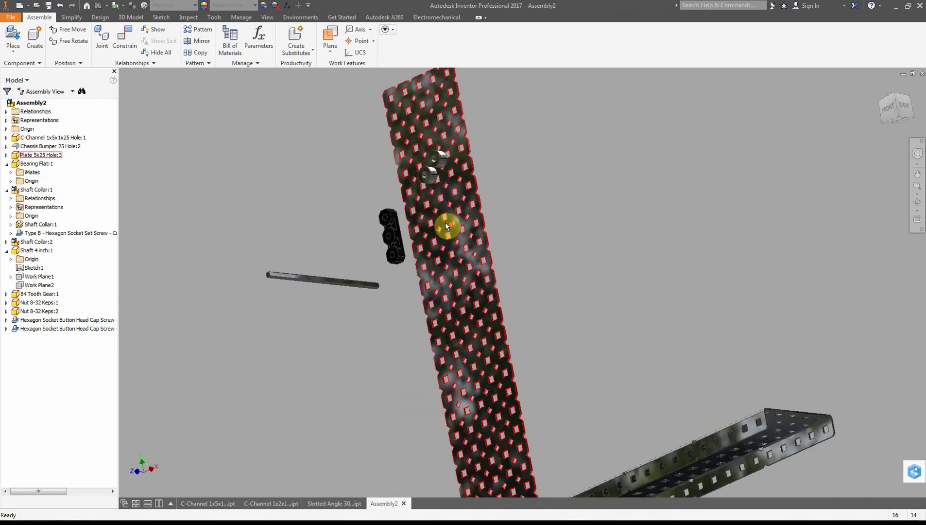
scroll(417, 263, "down", 5)
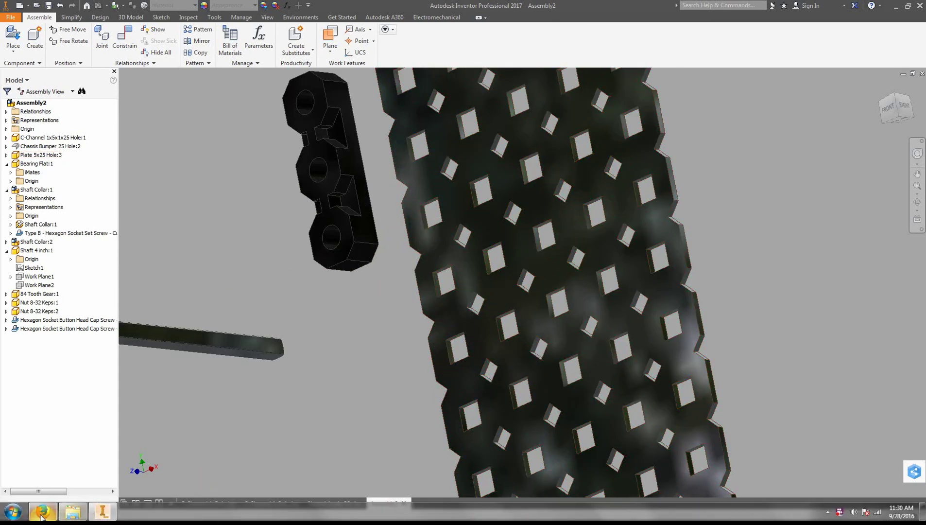
left_click(42, 513)
- Check the VEX Curriculum 'Appendix 9: Autodesk VEX' parts-library page, then return to Inventor
left_click(175, 9)
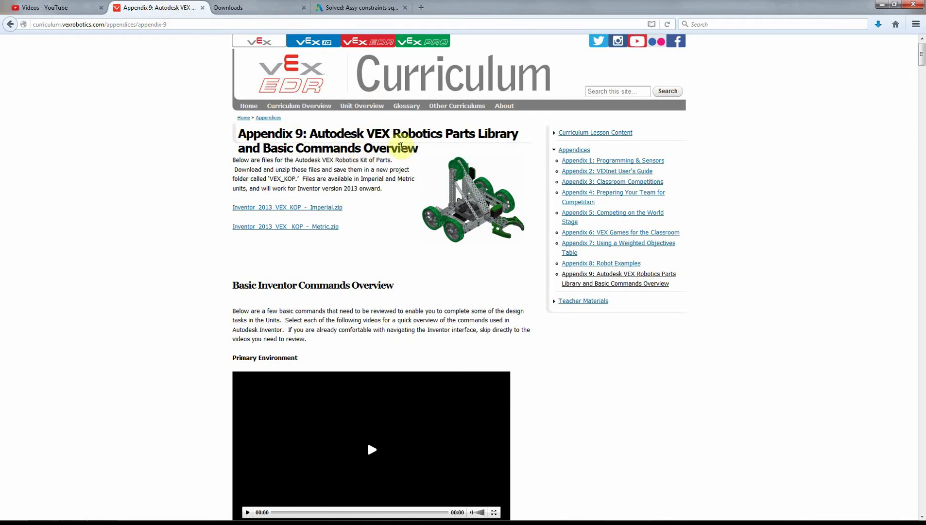
mouse_move(163, 515)
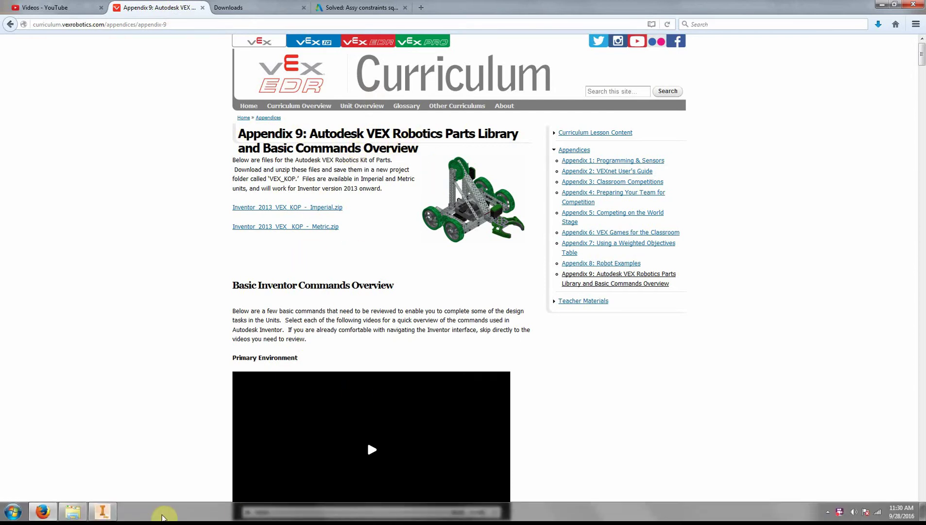
left_click(102, 512)
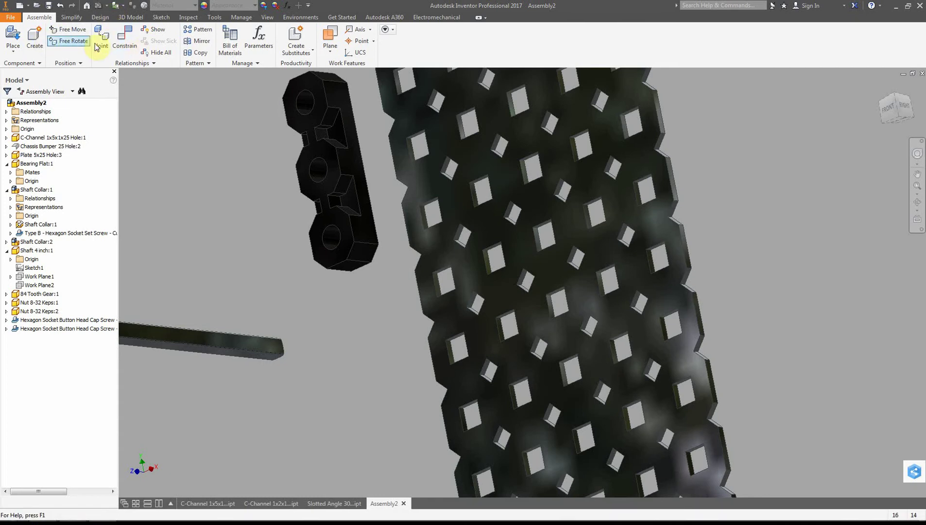
- Abandon a started constraint and drag the bearing flat clear of the plate, near the shaft
left_click(125, 38)
left_click_drag(258, 25, 71, 167)
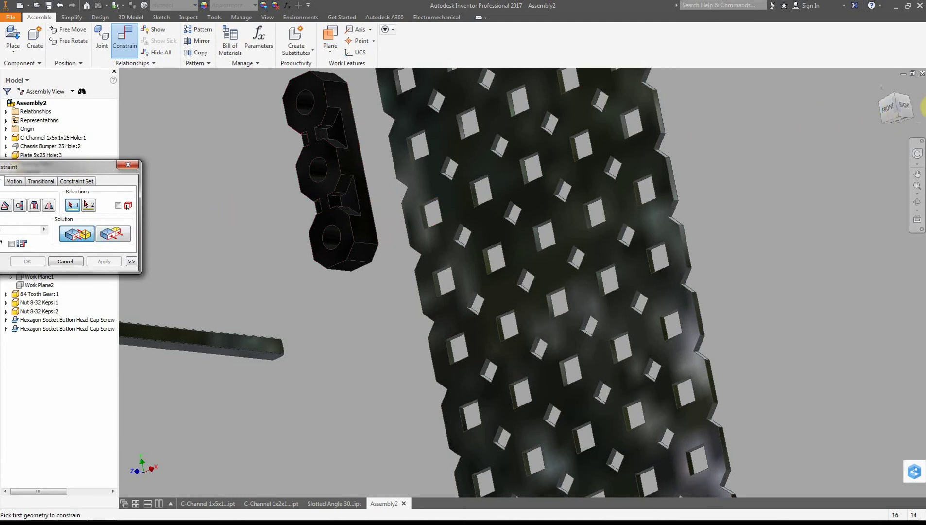
mouse_move(889, 112)
left_mouse_down()
mouse_move(891, 121)
mouse_move(890, 105)
mouse_move(693, 83)
left_mouse_up()
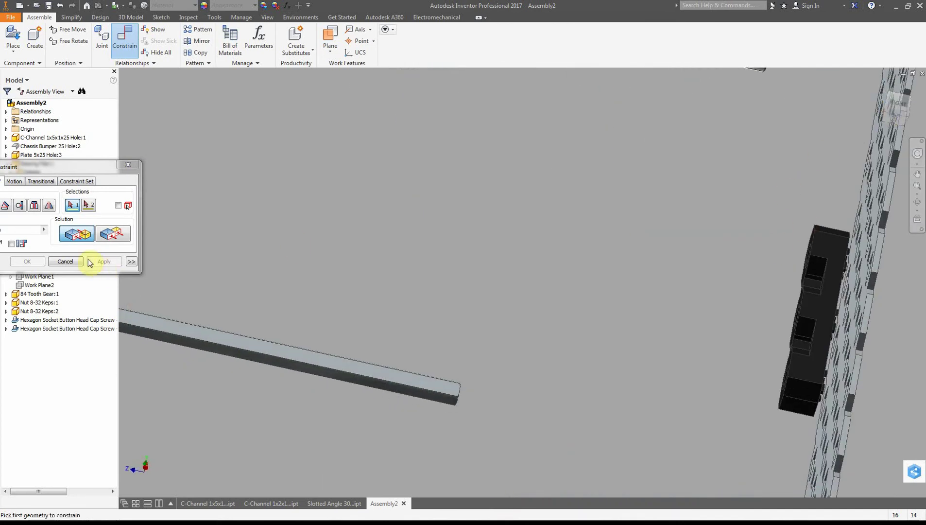
left_click(66, 261)
left_click_drag(830, 288, 588, 254)
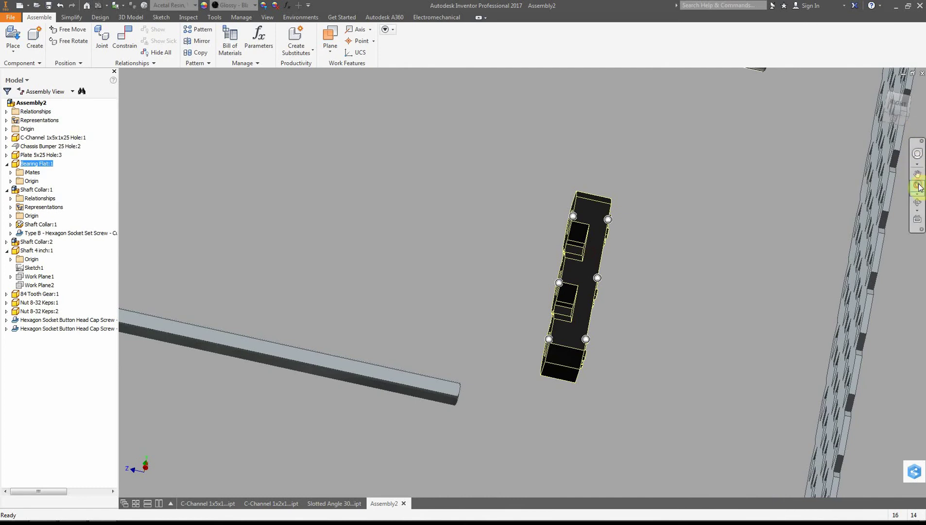
- Switch to the Right view and try a constraint on a bearing flat face, then cancel it
left_click(814, 128)
left_click(898, 105)
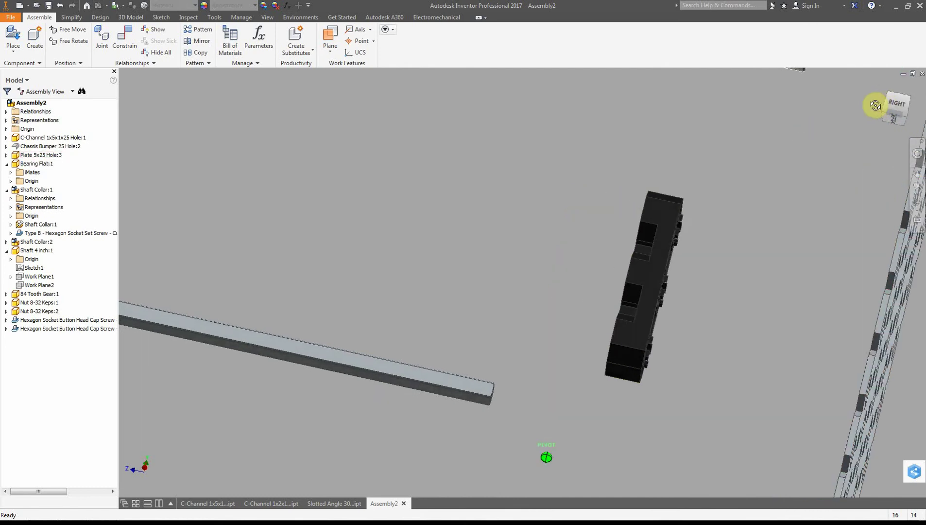
scroll(718, 229, "up", 4)
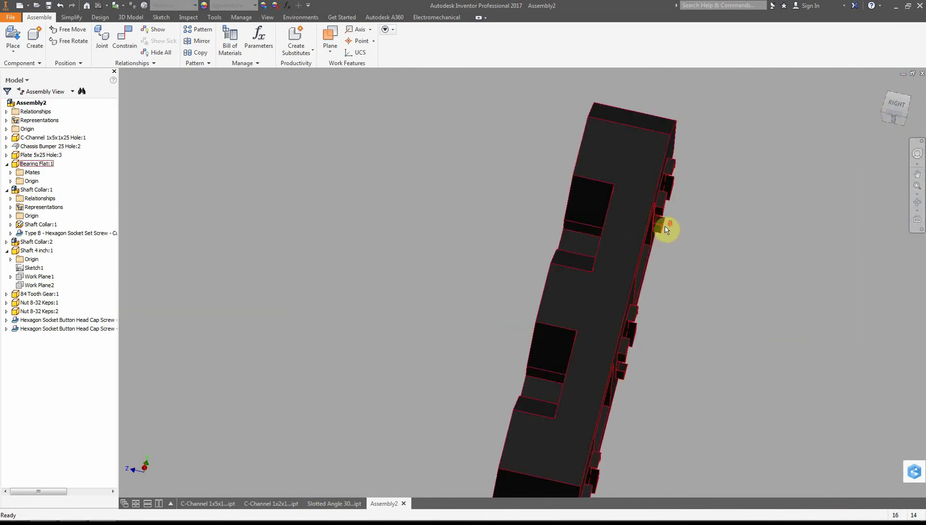
scroll(652, 200, "up", 2)
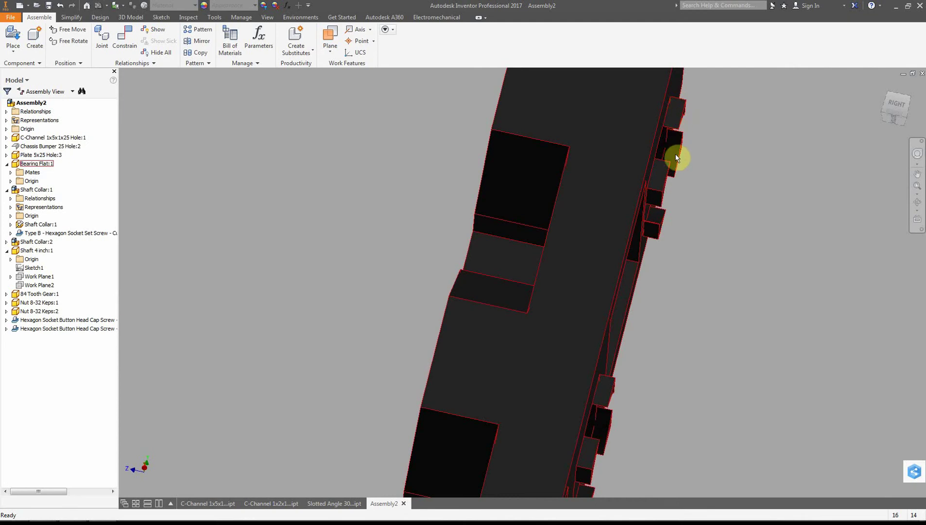
left_click(125, 39)
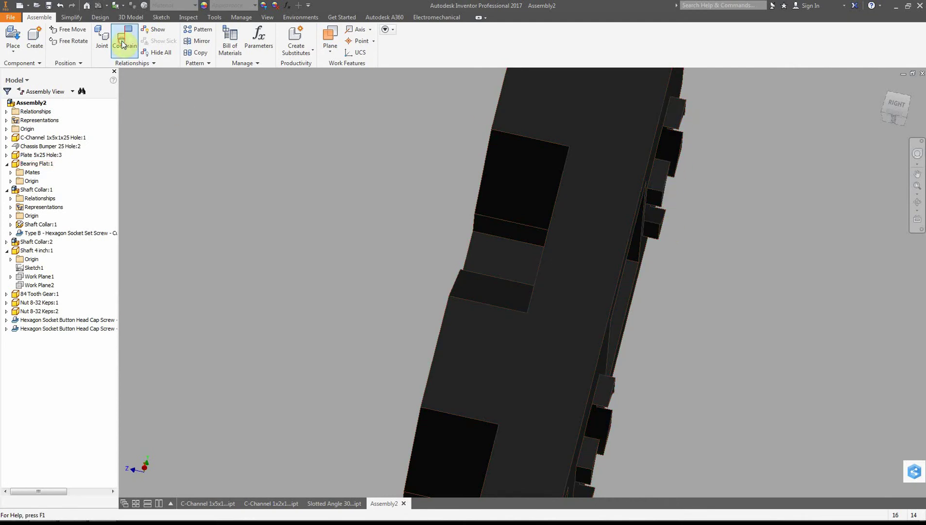
left_click(661, 178)
left_click_drag(894, 105, 888, 108)
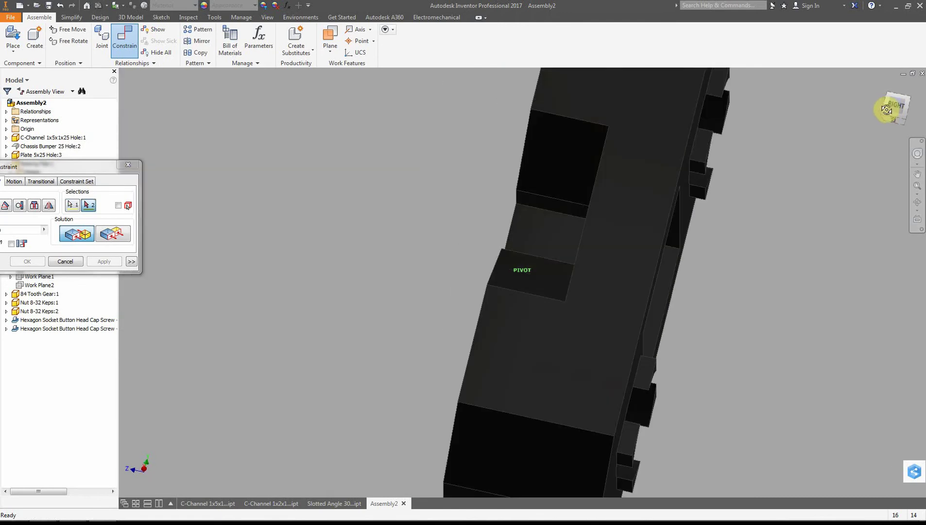
left_click(65, 261)
- Mate the bearing flat face to the perforated plate edge, creating Mate:2
left_click(125, 37)
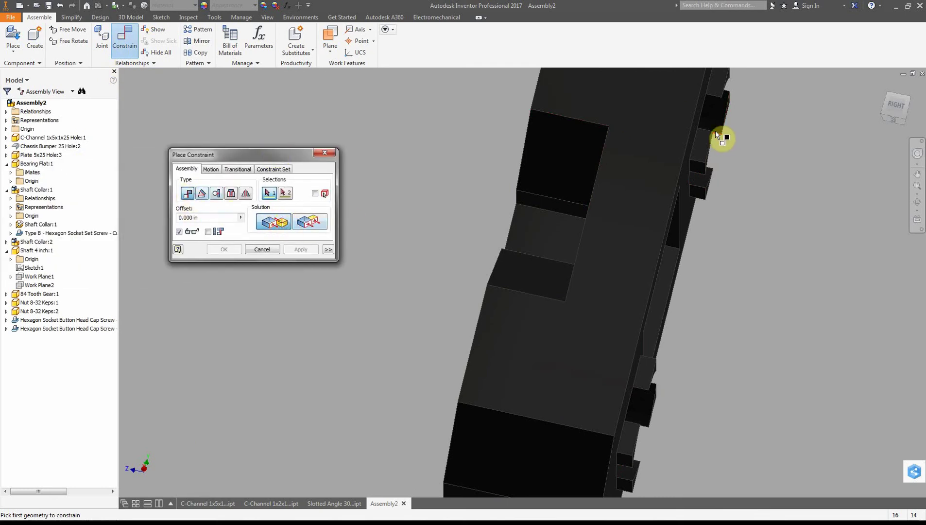
left_click(702, 140)
scroll(770, 160, "down", 4)
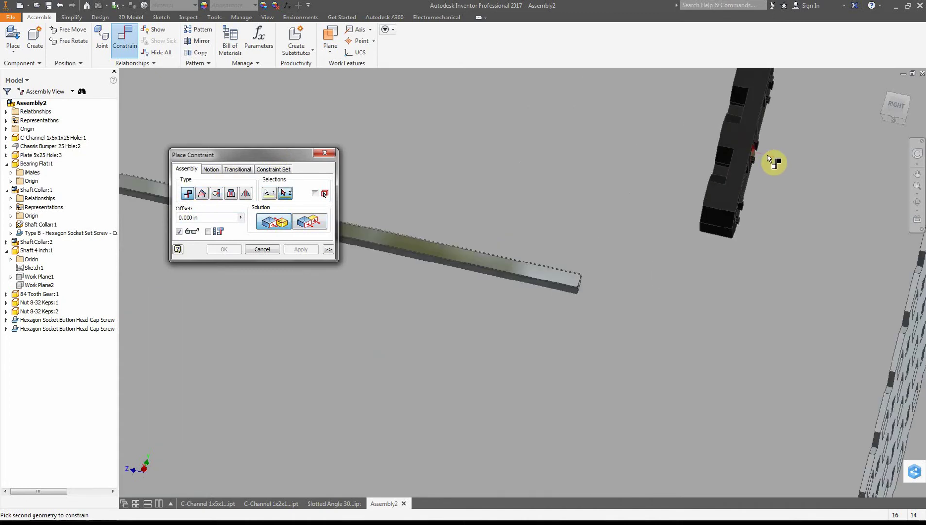
scroll(772, 160, "up", 5)
scroll(744, 155, "down", 4)
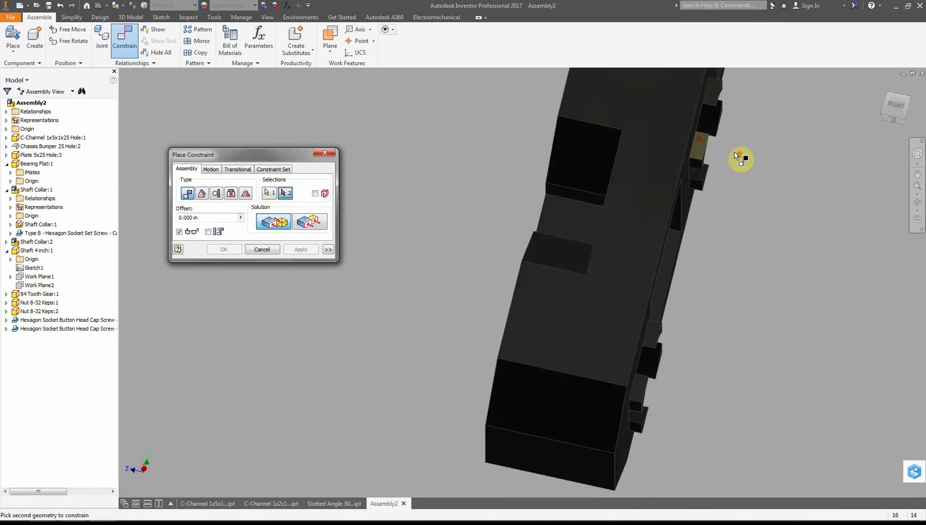
scroll(739, 158, "down", 2)
left_click_drag(897, 106, 924, 113)
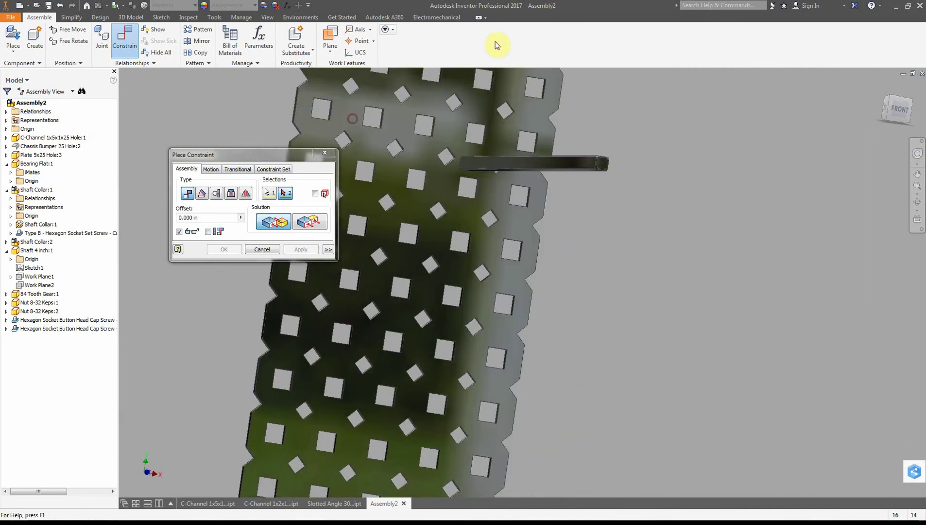
scroll(443, 92, "down", 3)
scroll(440, 76, "up", 10)
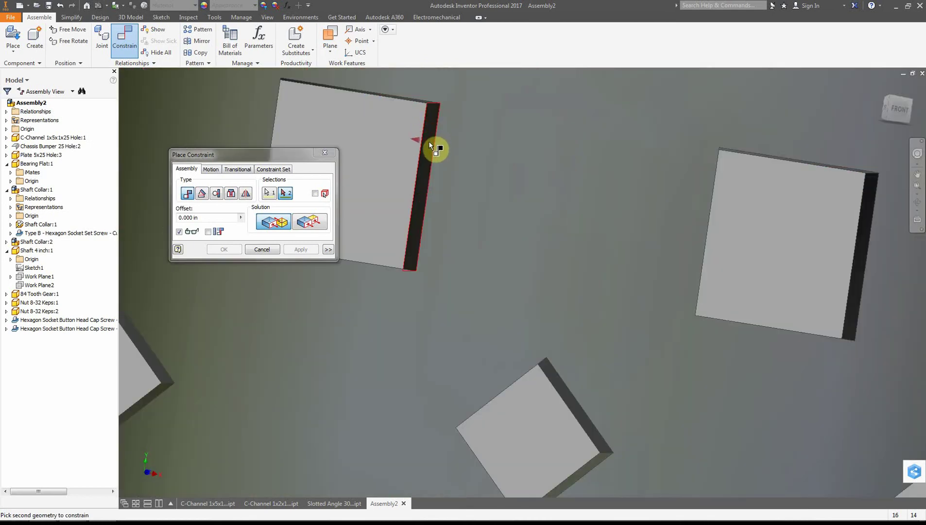
left_click(428, 141)
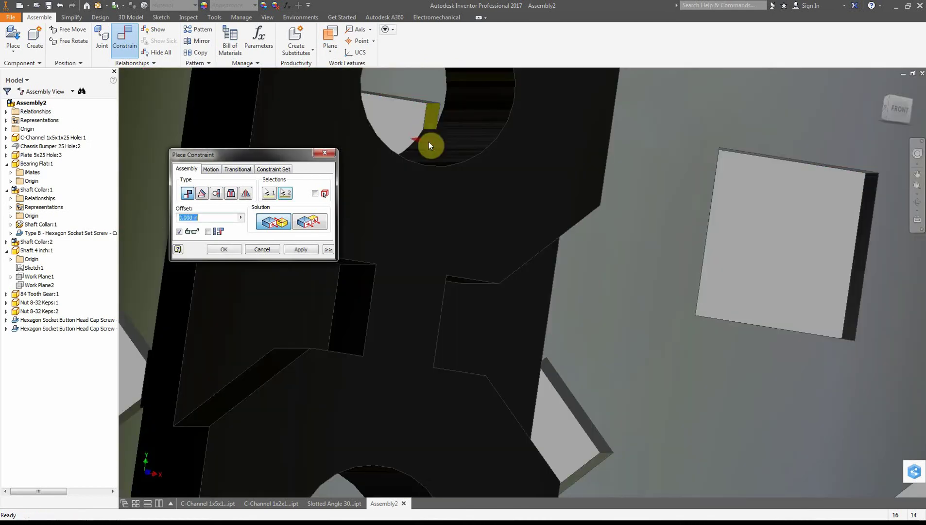
left_click(301, 249)
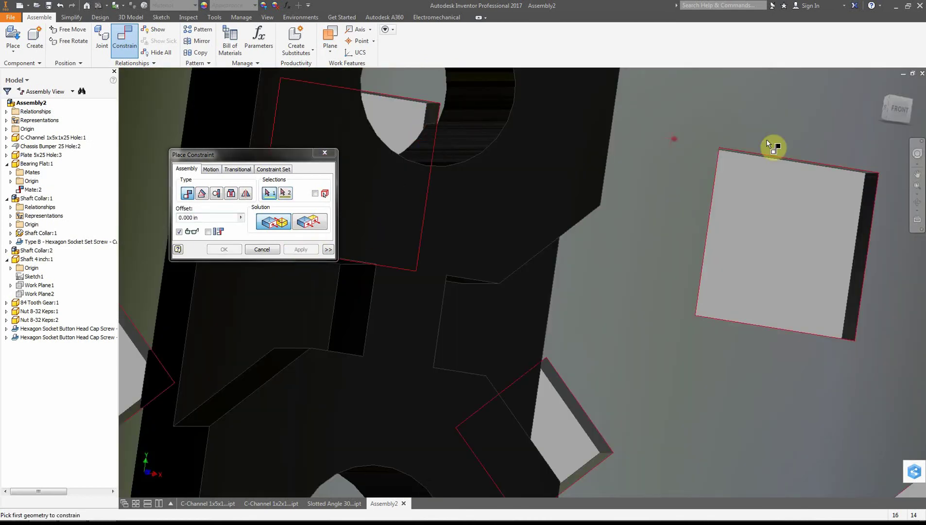
- Close the constraint dialog and drag the mated bearing flat along the plate
left_click_drag(905, 111, 899, 101)
scroll(830, 194, "down", 5)
scroll(830, 195, "up", 5)
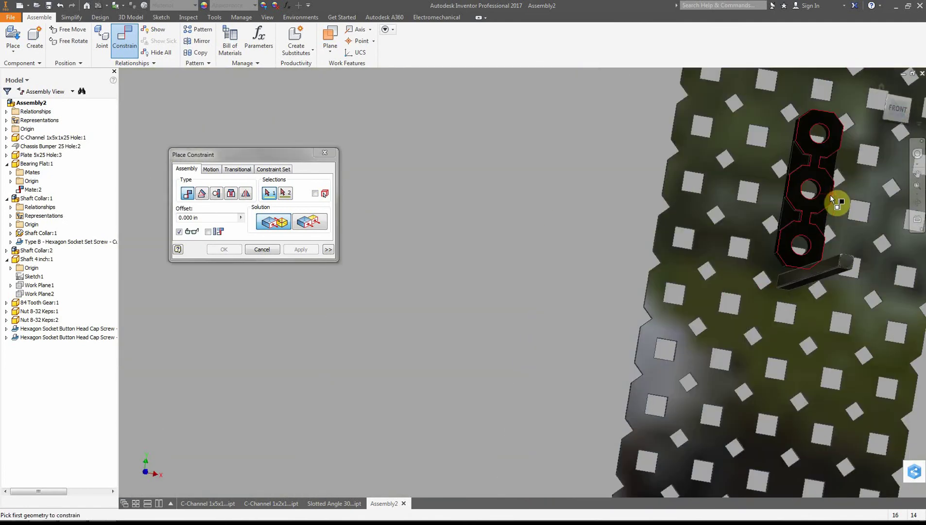
left_click(265, 253)
left_click_drag(816, 177, 789, 175)
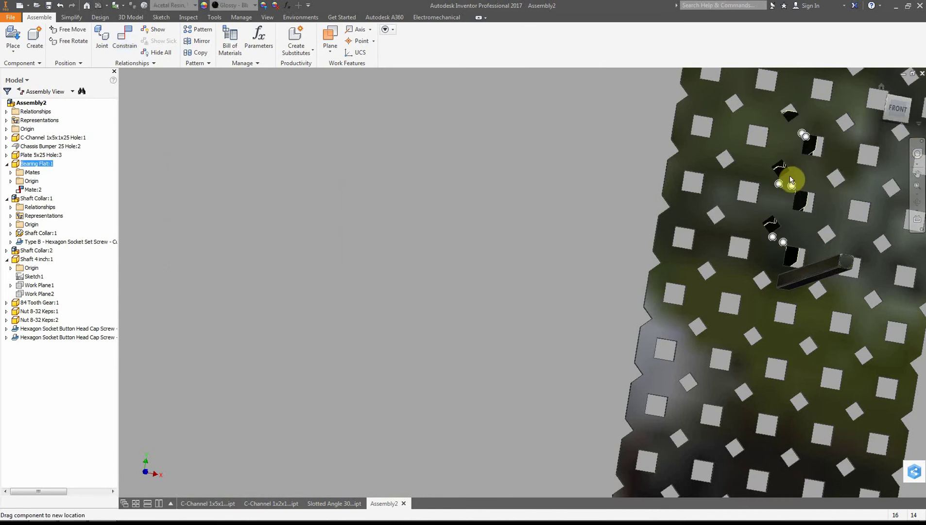
- Shift the bearing flat left beside the plate's edge, then view the assembly from above
left_click(892, 111)
left_click_drag(909, 103, 782, 112)
mouse_move(709, 73)
left_mouse_down()
mouse_move(707, 51)
mouse_move(707, 91)
left_mouse_up()
scroll(924, 158, "up", 3)
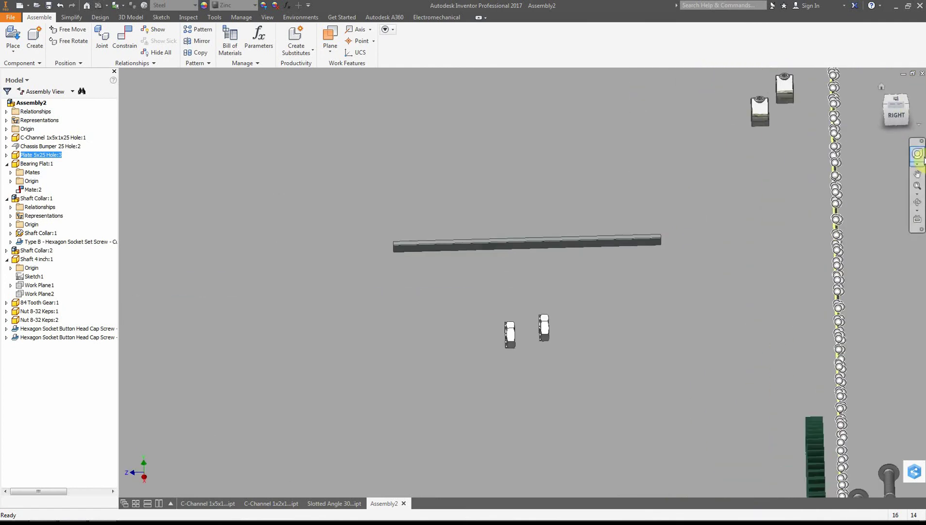
scroll(924, 159, "up", 1)
left_click(917, 175)
left_click_drag(851, 195, 761, 200)
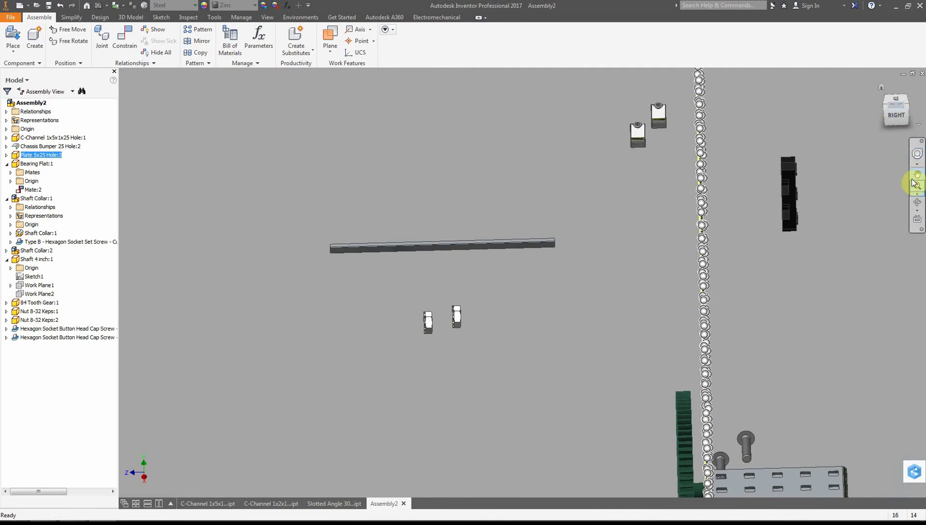
right_click(884, 173)
left_click(874, 177)
left_click_drag(791, 196, 670, 189)
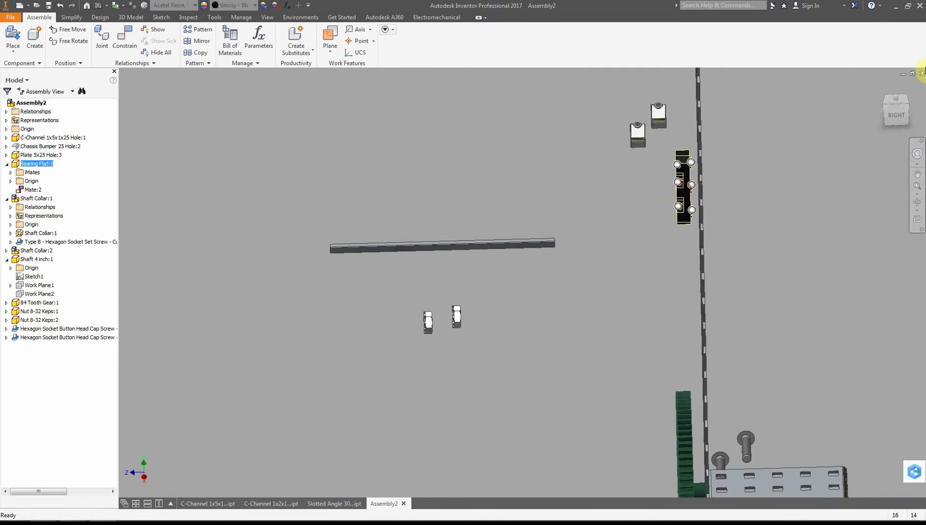
mouse_move(896, 116)
left_mouse_down()
mouse_move(925, 113)
mouse_move(897, 115)
left_mouse_up()
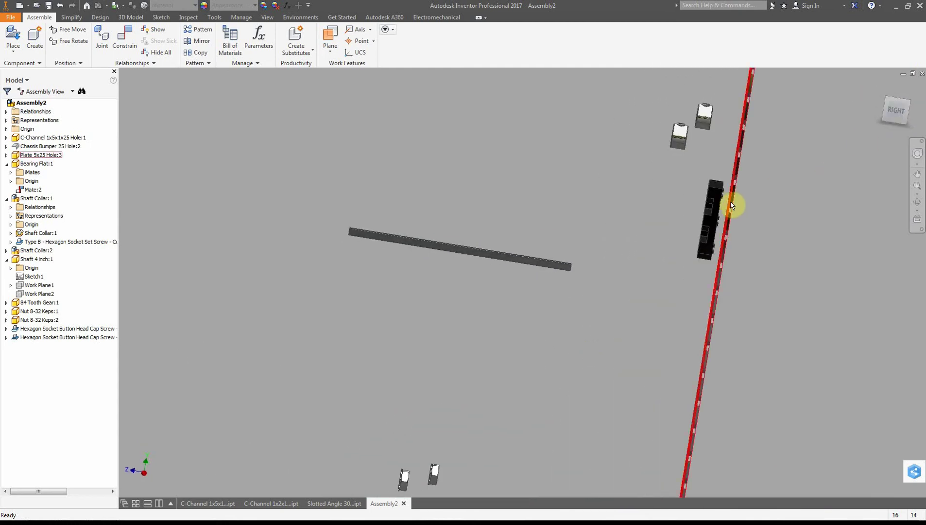
left_click_drag(897, 112, 897, 187)
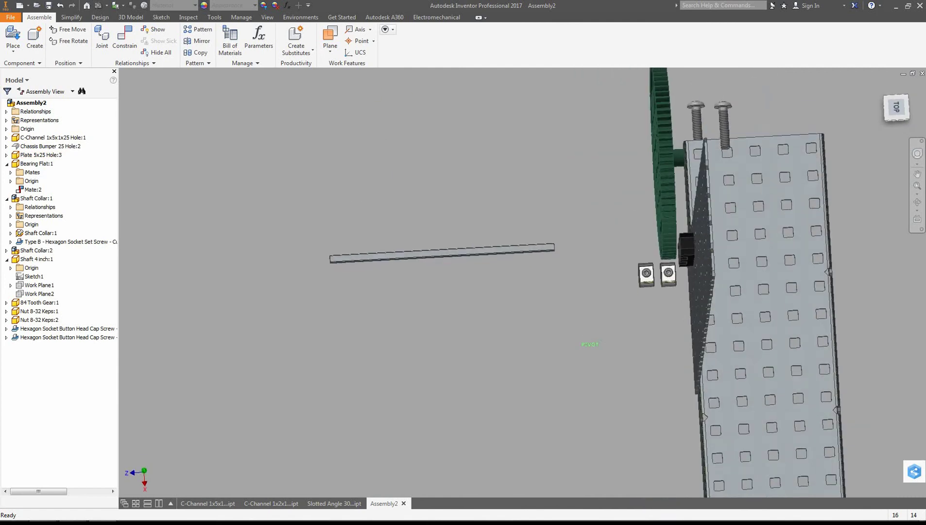
- Start a Mate constraint and pick a bearing flat face as the first geometry
scroll(690, 199, "down", 5)
scroll(690, 198, "up", 8)
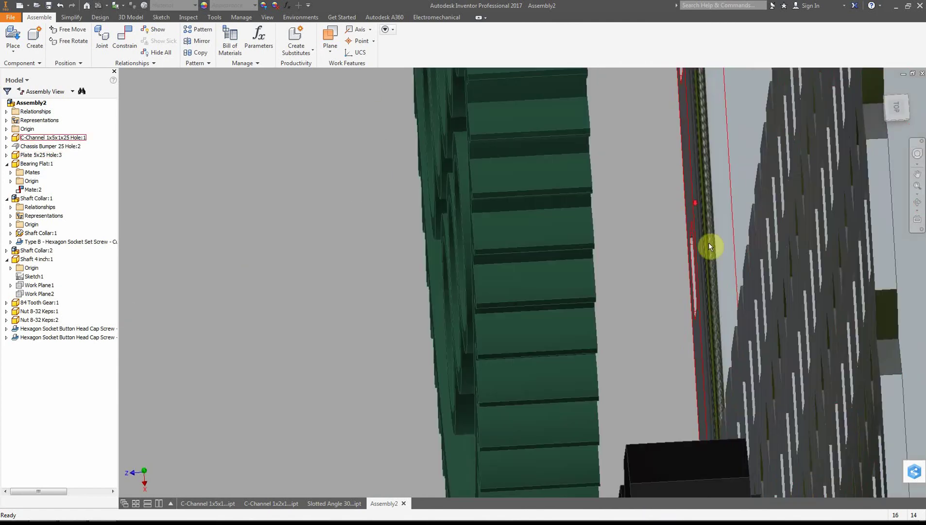
mouse_move(898, 109)
left_mouse_down()
mouse_move(906, 105)
mouse_move(890, 102)
left_mouse_up()
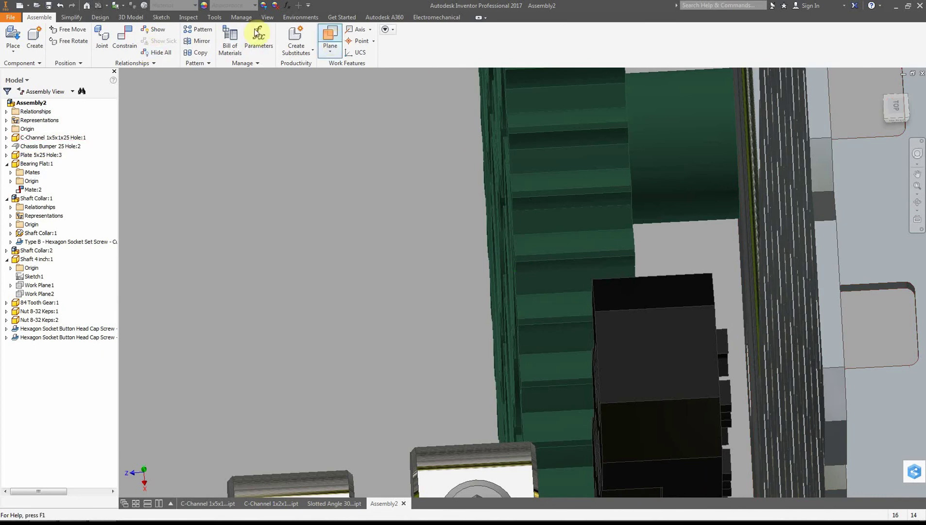
left_click(126, 42)
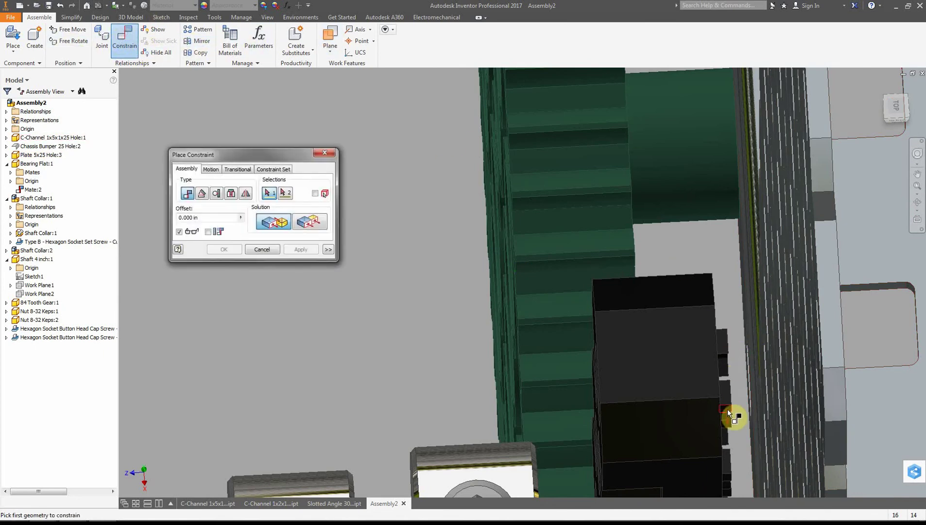
scroll(727, 409, "up", 4)
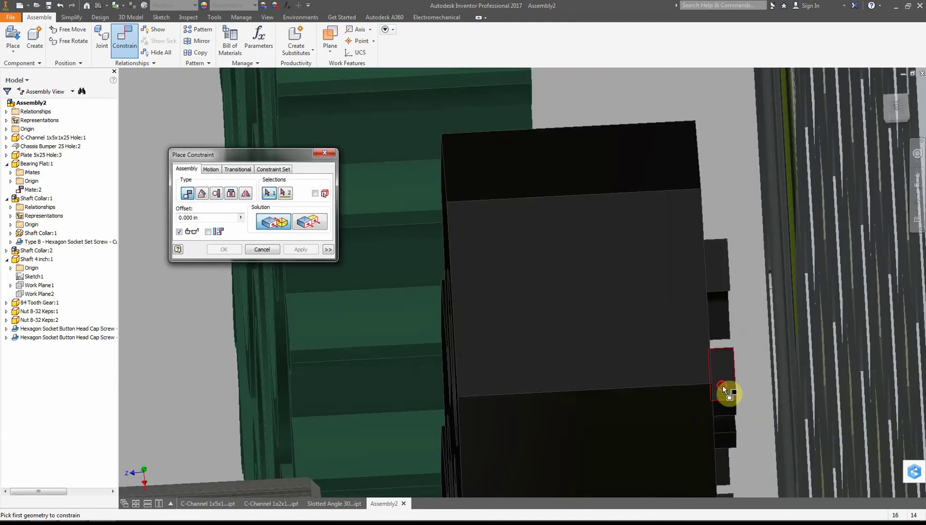
left_click(722, 391)
- From the plate's underside, pick the matching plate hole edge and apply Mate:3
mouse_move(902, 110)
left_mouse_down()
mouse_move(917, 101)
mouse_move(904, 91)
mouse_move(822, 150)
left_mouse_up()
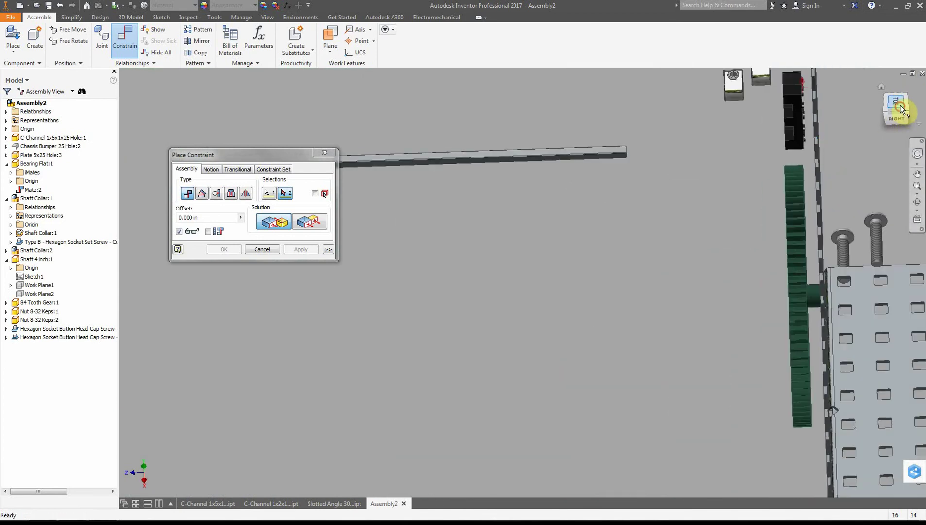
left_click_drag(901, 108, 902, 99)
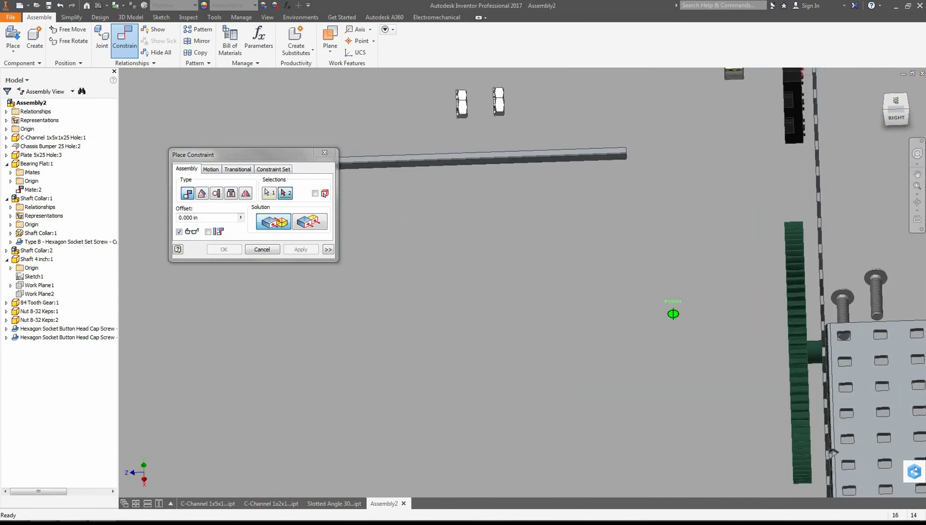
scroll(808, 81, "up", 2)
scroll(807, 80, "down", 6)
mouse_move(884, 108)
left_mouse_down()
mouse_move(899, 99)
mouse_move(902, 109)
mouse_move(885, 111)
left_mouse_up()
left_click(885, 112)
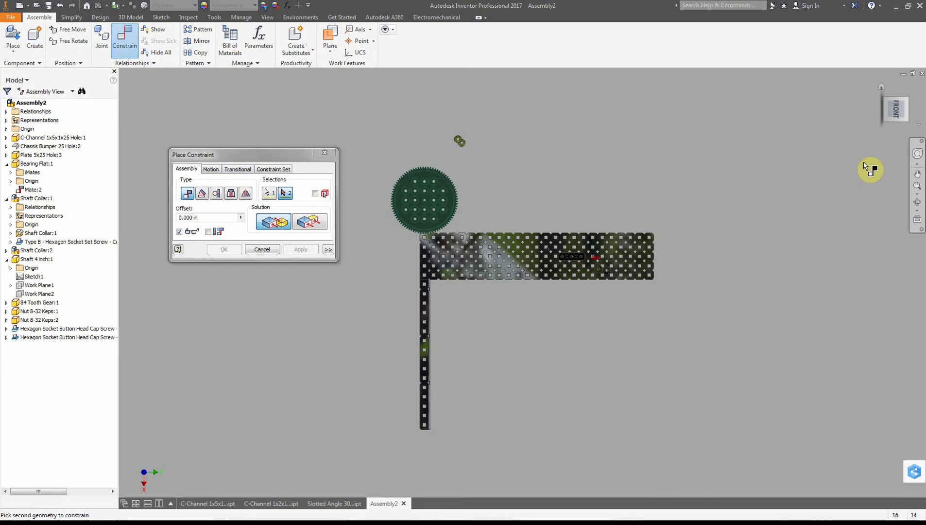
left_click_drag(901, 110, 925, 114)
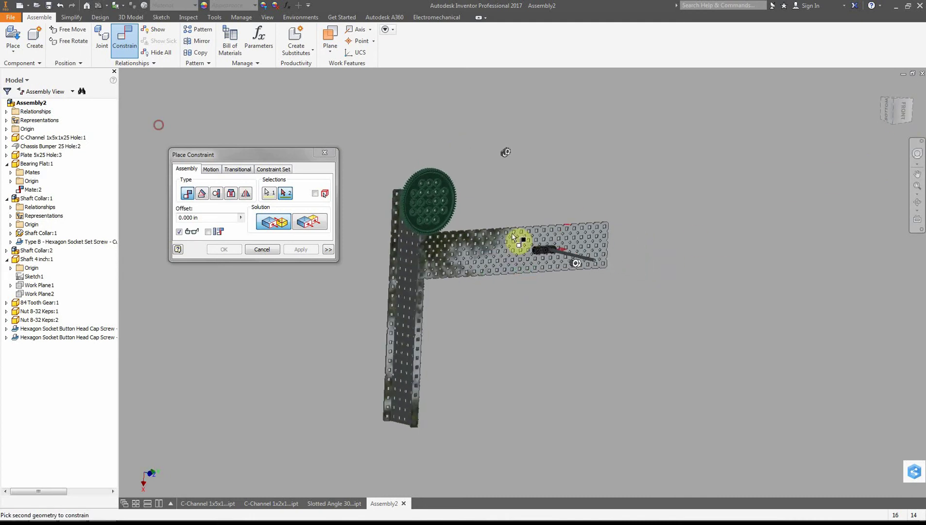
scroll(557, 251, "up", 3)
scroll(556, 251, "down", 6)
scroll(555, 254, "down", 5)
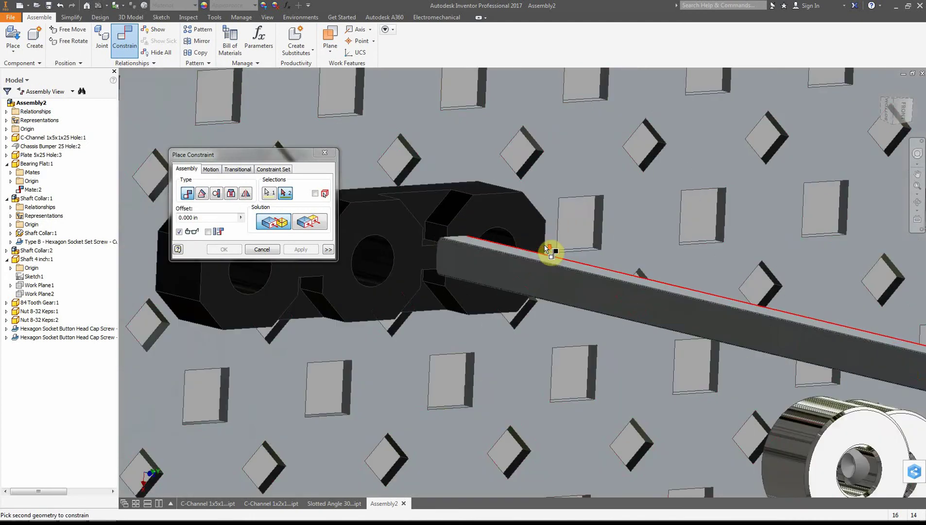
left_click(598, 228)
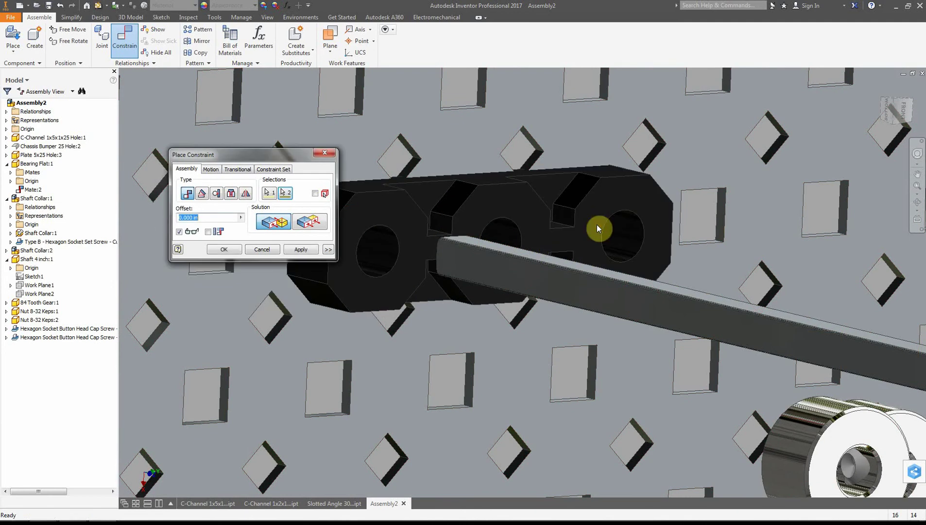
left_click(301, 249)
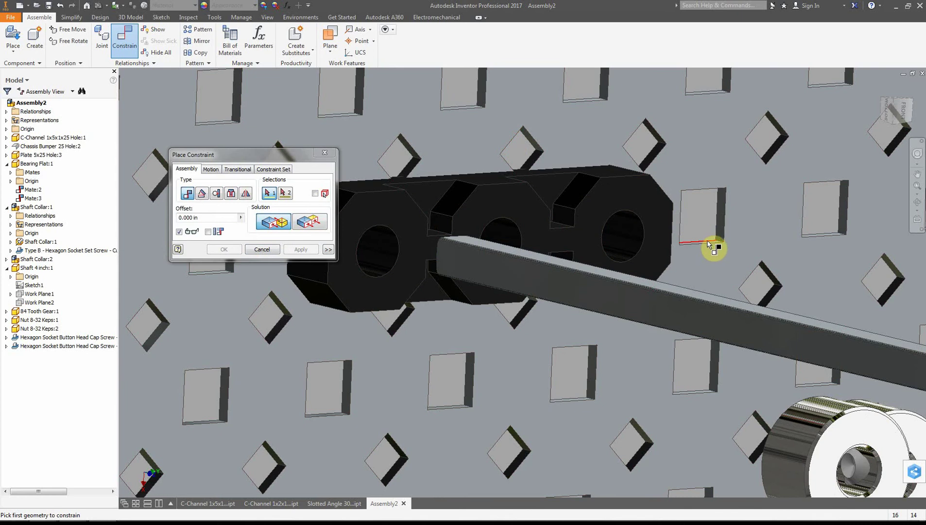
- Close the constraint dialog and drag the bearing flat to test its constraints
scroll(713, 247, "up", 5)
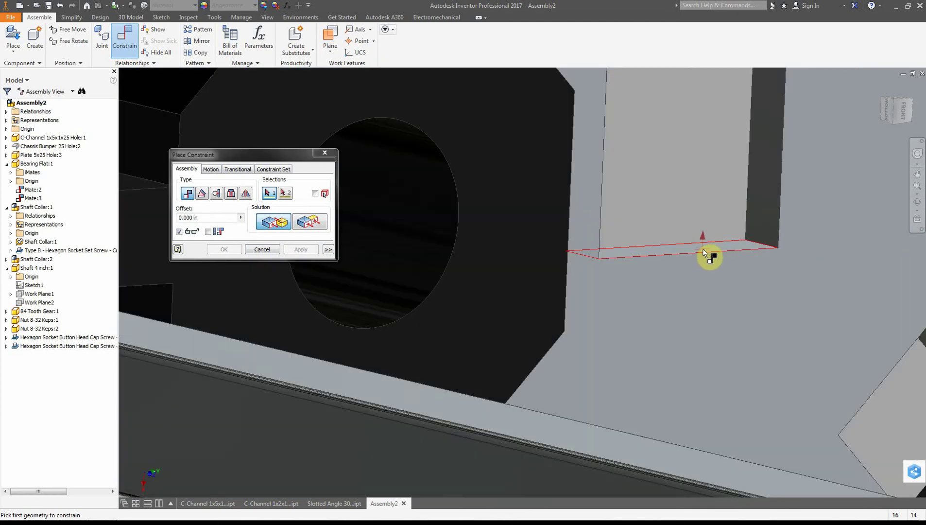
scroll(706, 253, "down", 5)
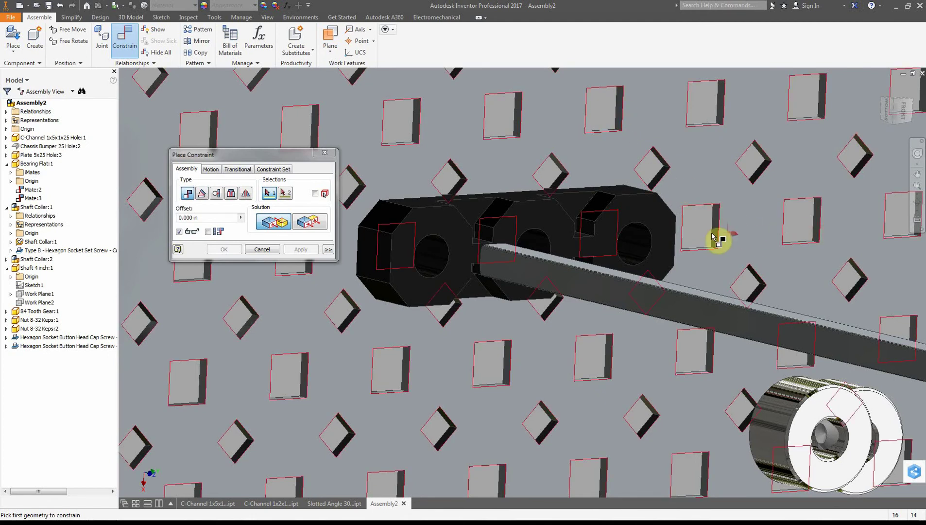
scroll(714, 238, "down", 5)
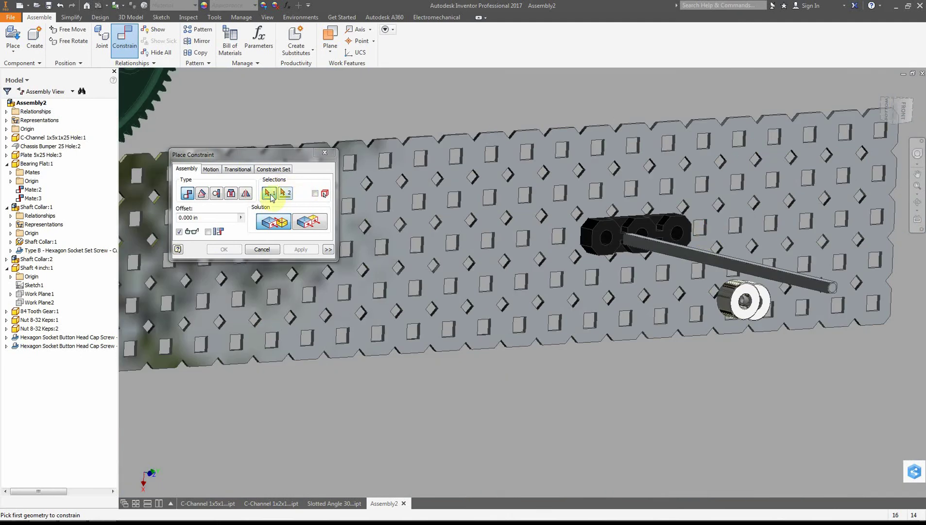
left_click(266, 249)
left_click_drag(590, 231, 719, 209)
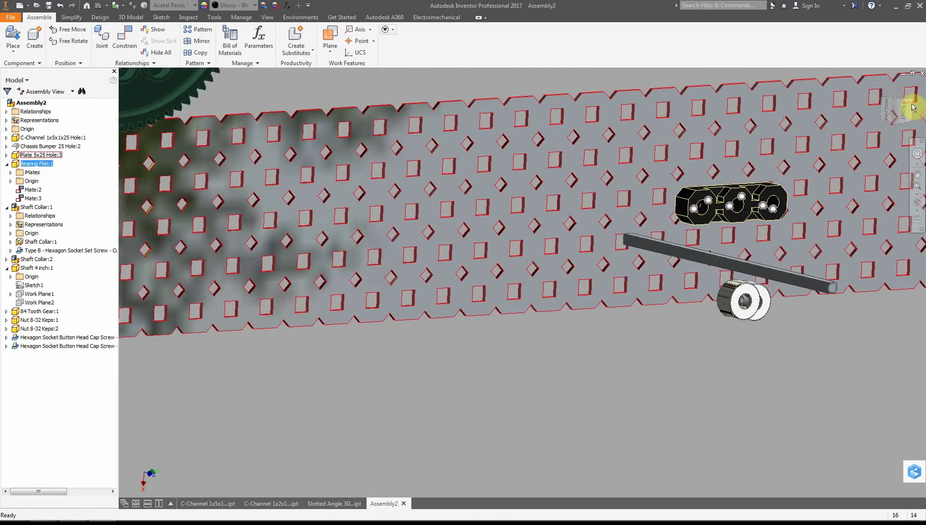
mouse_move(903, 107)
left_mouse_down()
mouse_move(908, 113)
mouse_move(903, 104)
mouse_move(897, 119)
left_mouse_up()
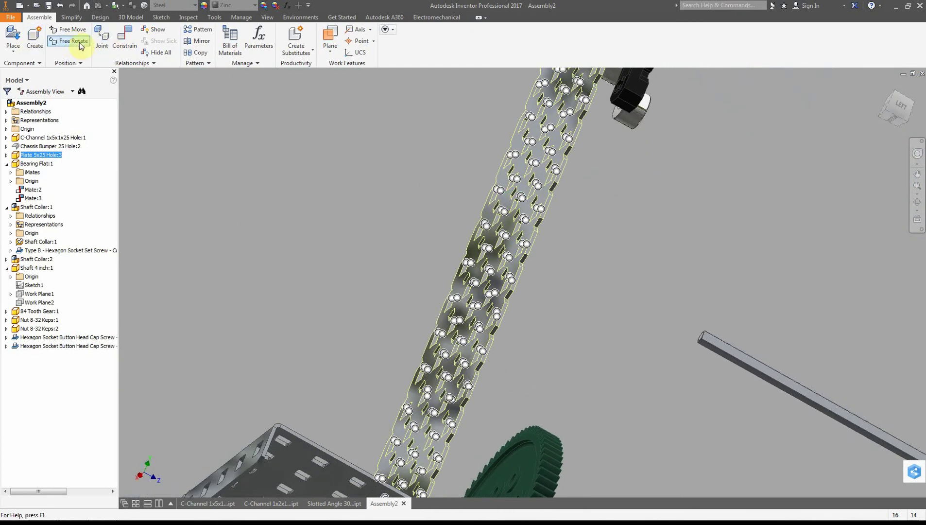
- Mate the bearing flat face flush onto the plate face as Mate:4, then close the dialog
left_click(124, 38)
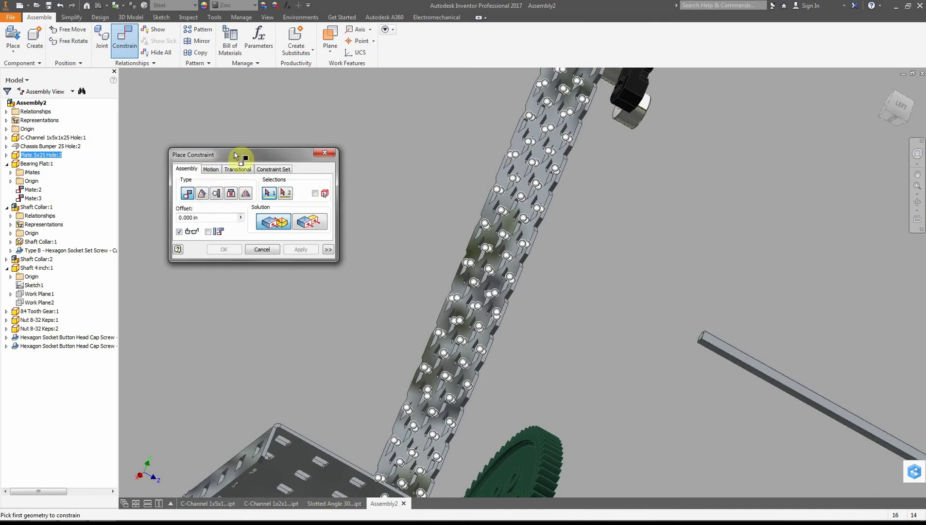
left_click(613, 97)
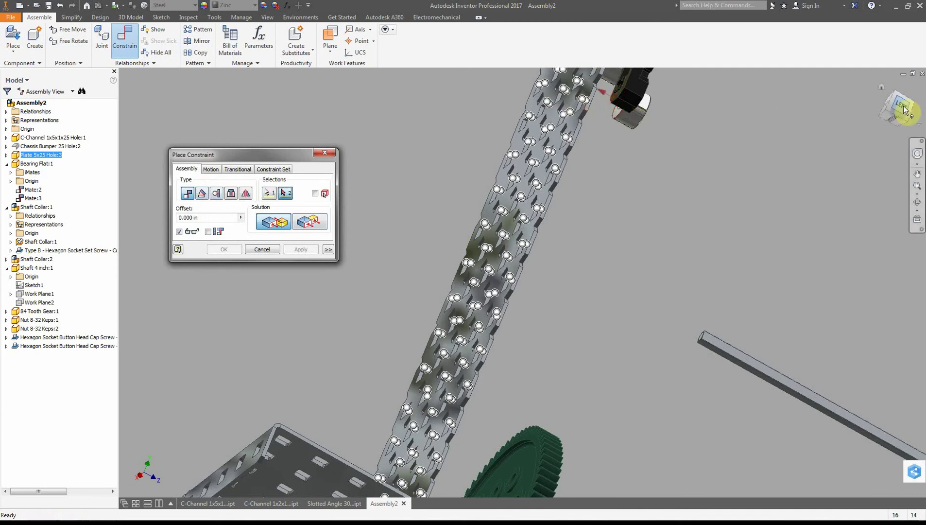
left_click_drag(902, 105, 896, 108)
middle_click_drag(656, 243, 668, 157, "shift")
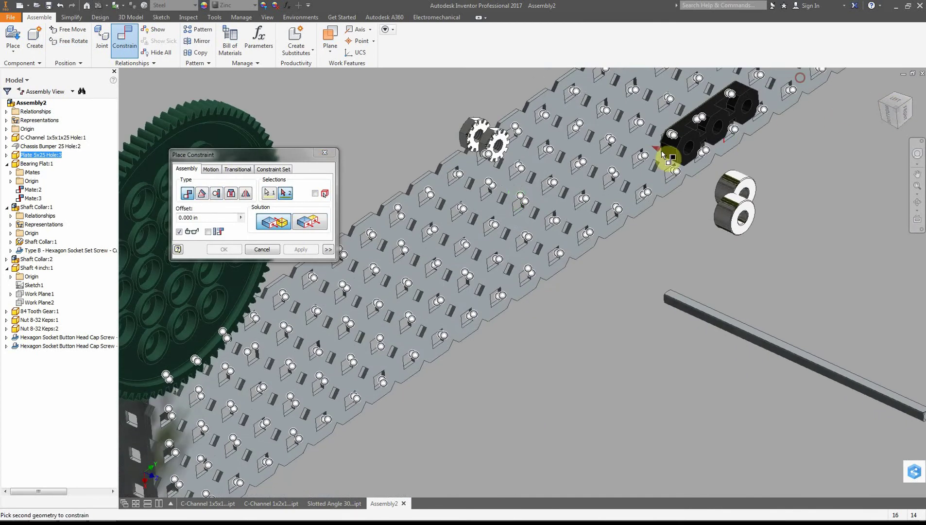
left_click(633, 140)
left_click(301, 249)
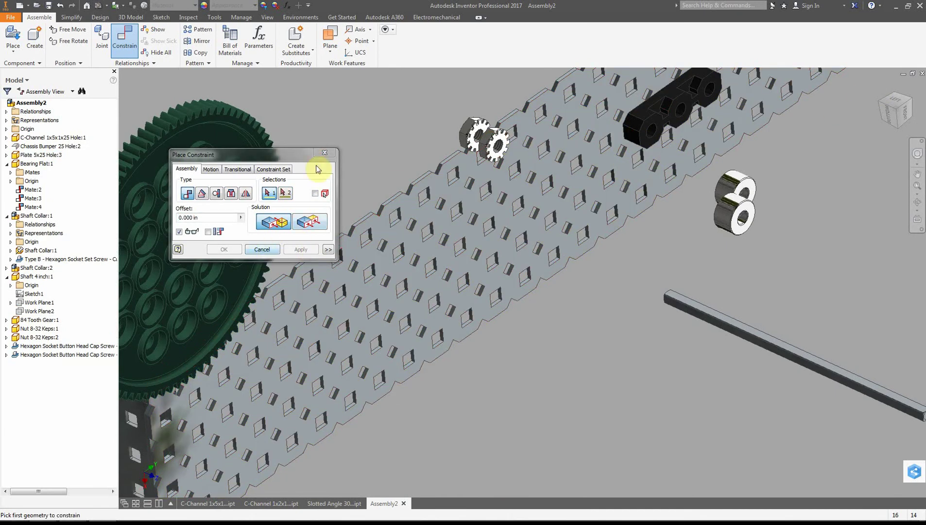
left_click(325, 152)
left_click_drag(713, 97, 603, 233)
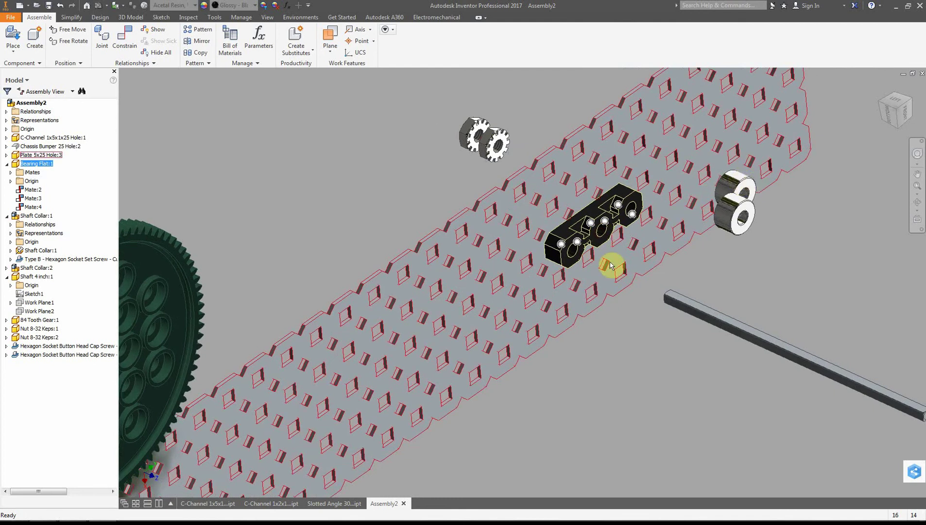
left_click(697, 258)
- Spread both 8-32 Keps nuts and both button head cap screws apart above the plate
left_click_drag(497, 139, 539, 112)
left_click_drag(475, 131, 480, 104)
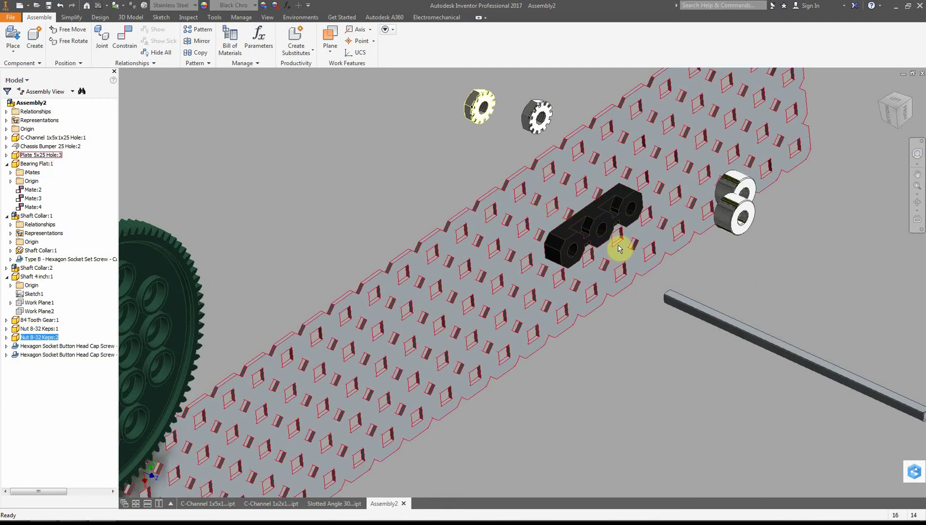
left_click_drag(539, 120, 484, 152)
left_click_drag(512, 111, 554, 110)
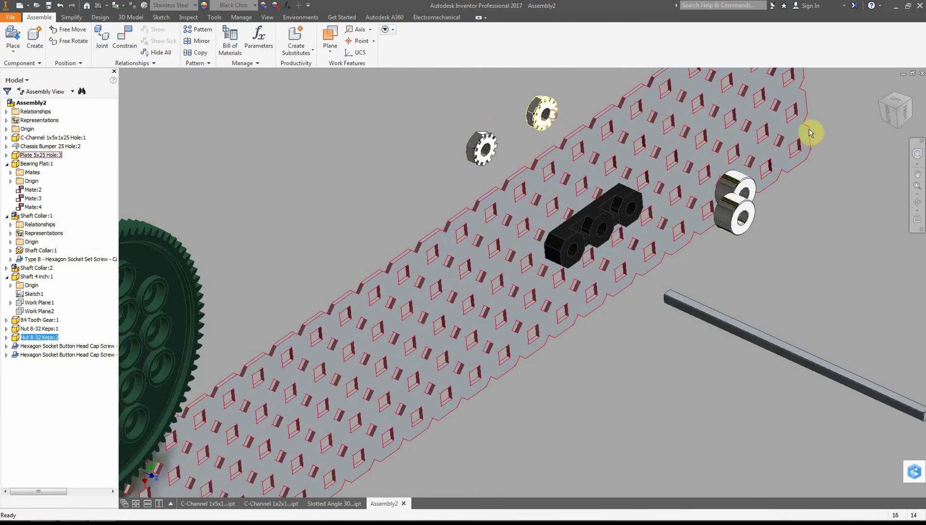
scroll(712, 208, "down", 5)
scroll(708, 208, "up", 5)
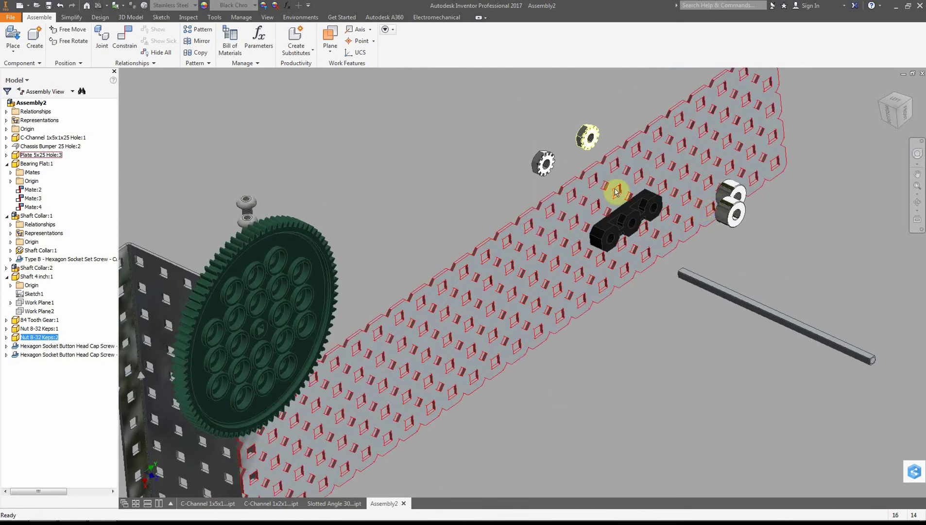
left_click_drag(303, 177, 391, 150)
left_click_drag(268, 220, 468, 122)
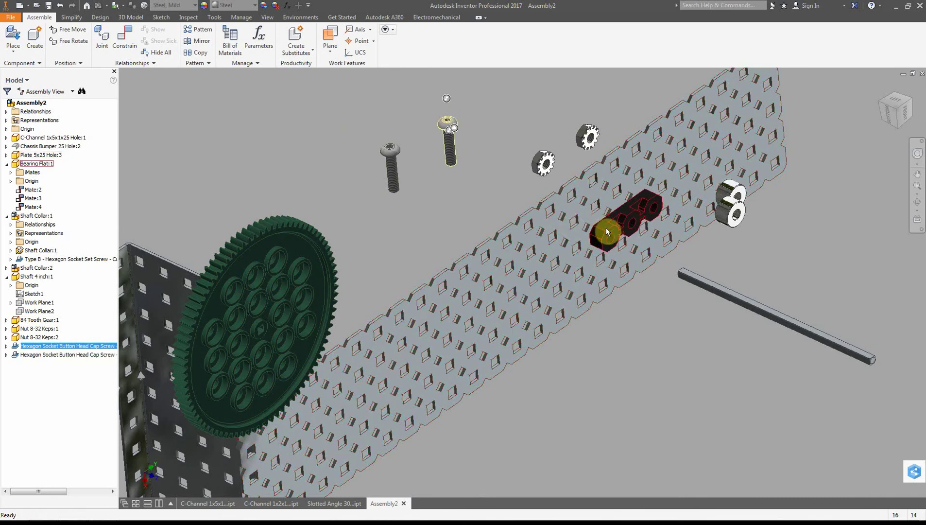
- Mate the shaft collar face into the bearing flat hole, creating Mate:5
left_click(122, 41)
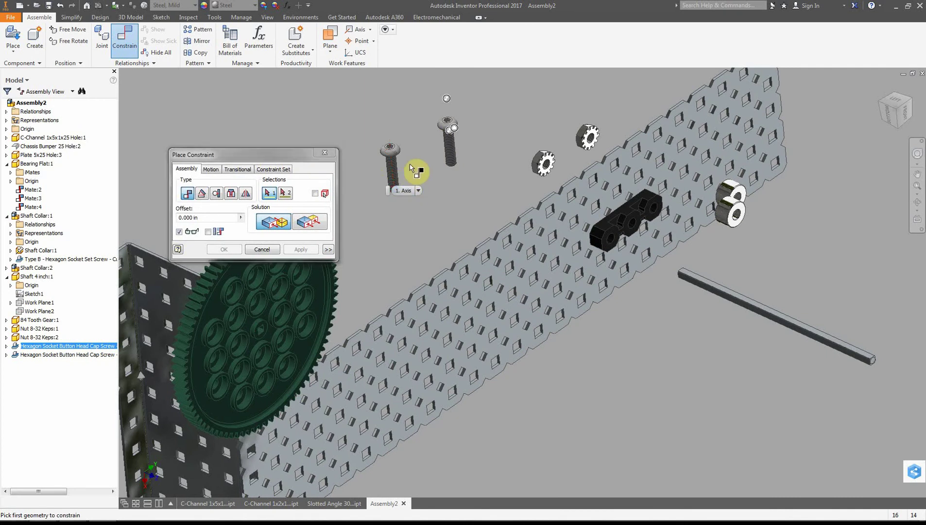
mouse_move(394, 164)
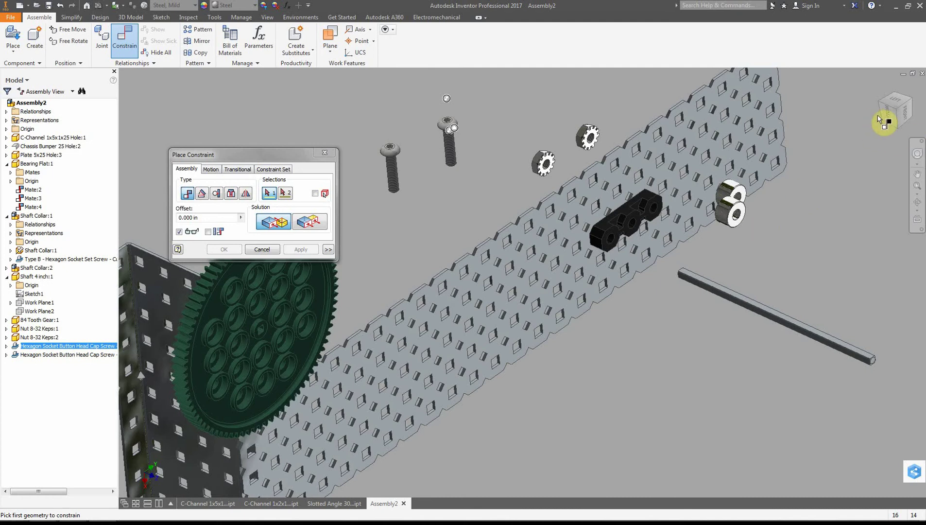
left_click(741, 196)
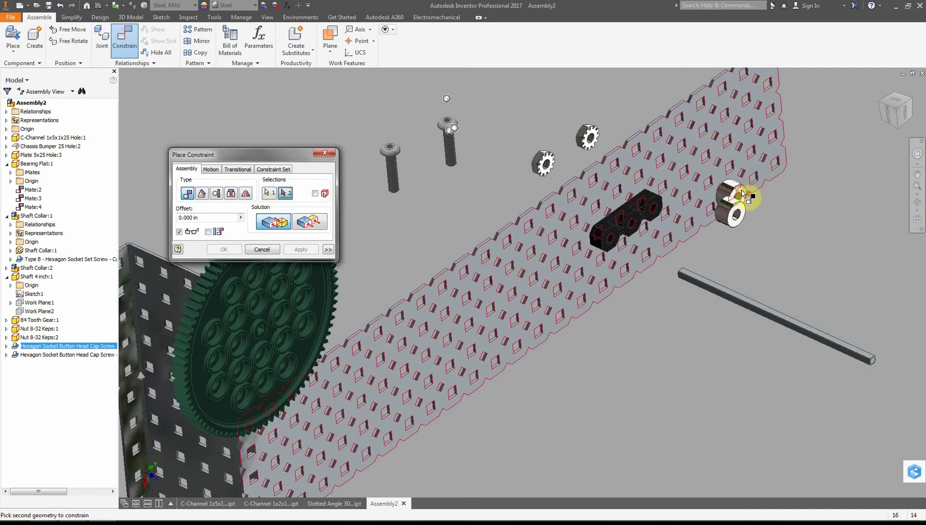
left_click(645, 225)
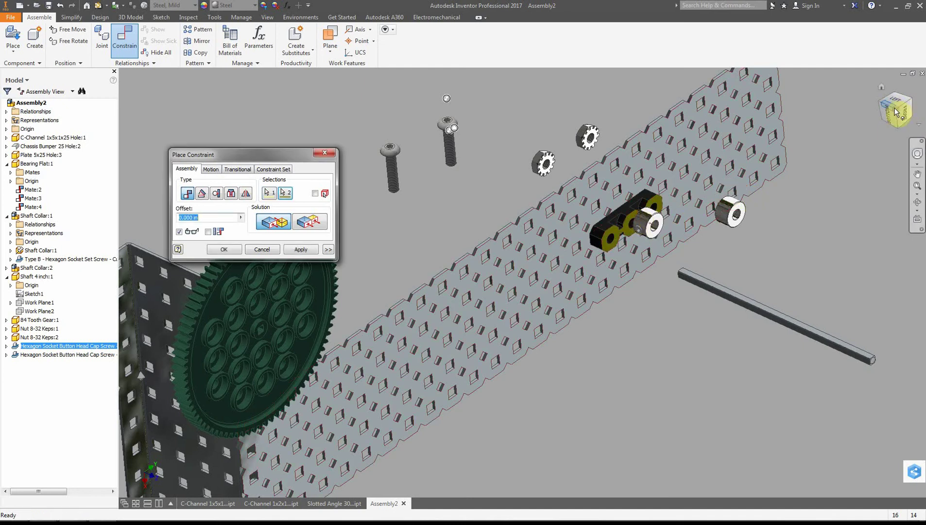
left_click_drag(892, 107, 909, 129)
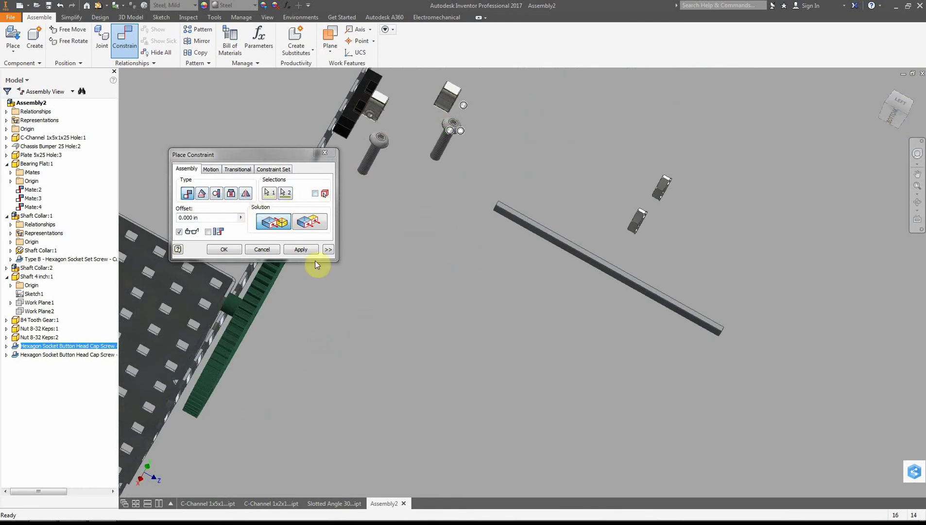
left_click(298, 251)
left_click_drag(899, 107, 924, 109)
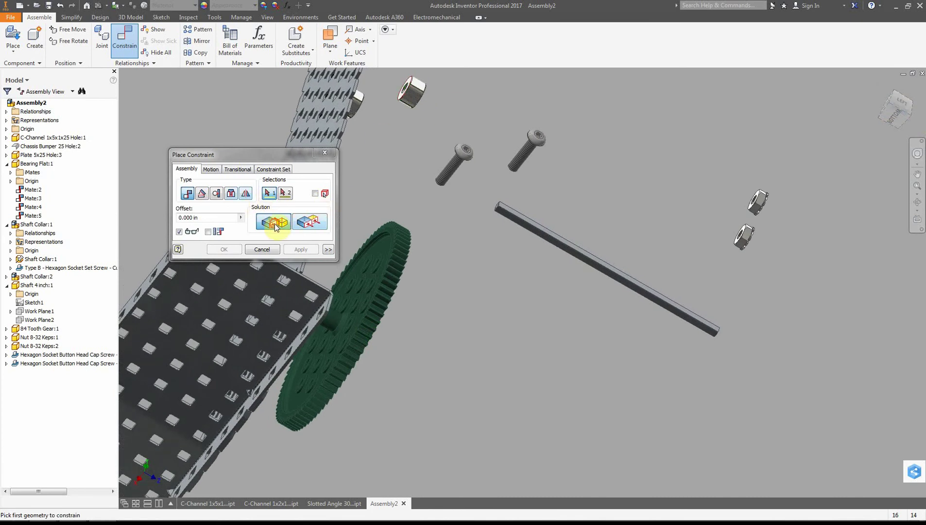
- Mate the keps nut to the bearing flat, checking from below, then apply Mate:6
scroll(411, 86, "down", 4)
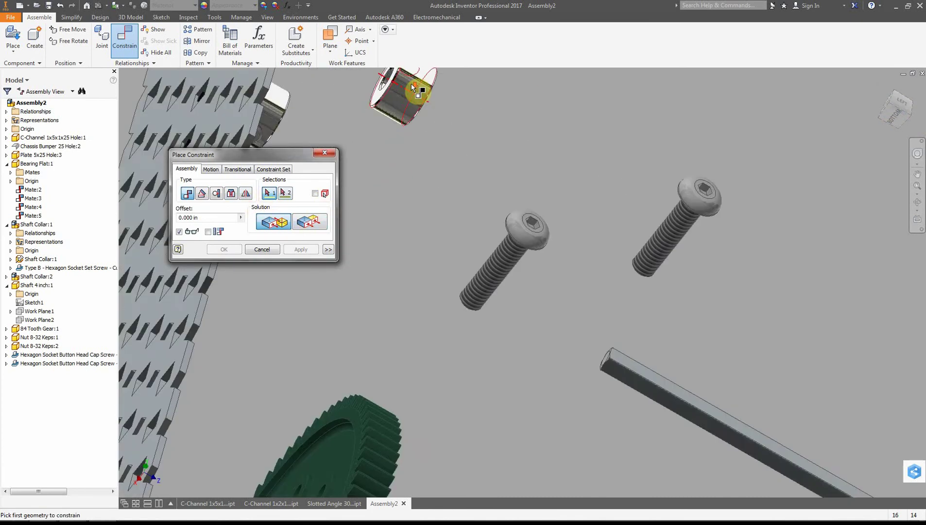
left_click(350, 111)
scroll(335, 117, "up", 3)
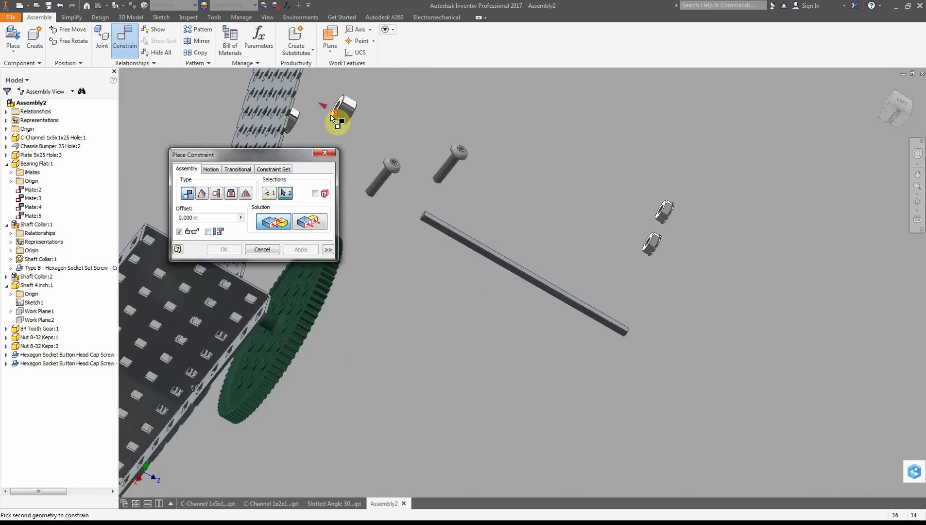
left_click(271, 104)
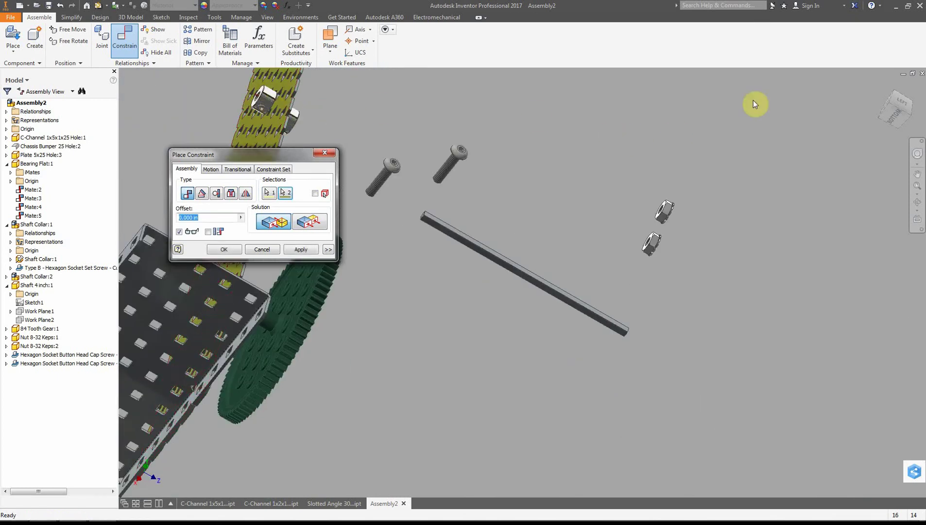
left_click_drag(269, 157, 419, 266)
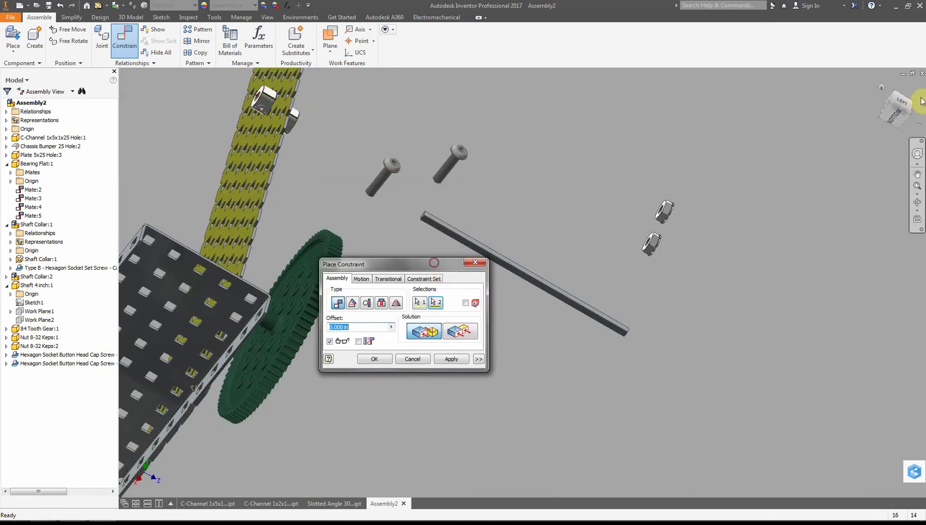
mouse_move(897, 106)
left_mouse_down()
mouse_move(796, 87)
mouse_move(841, 86)
left_mouse_up()
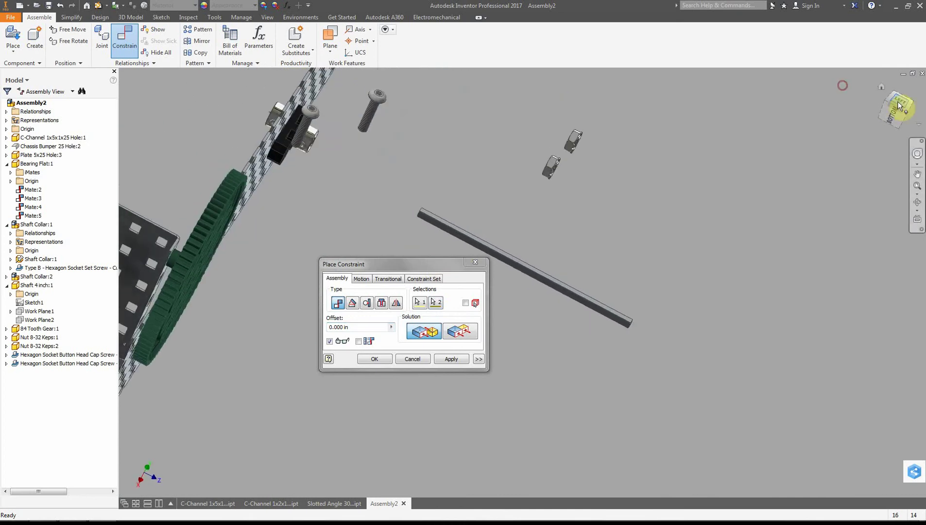
mouse_move(893, 104)
left_mouse_down()
mouse_move(887, 83)
mouse_move(924, 109)
mouse_move(917, 93)
left_mouse_up()
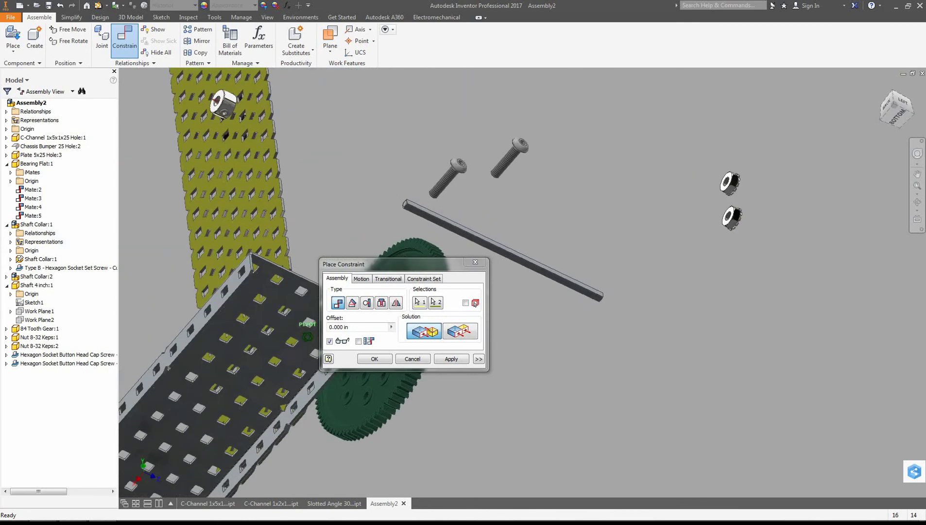
mouse_move(907, 108)
left_mouse_down()
mouse_move(925, 106)
mouse_move(924, 95)
mouse_move(902, 109)
left_mouse_up()
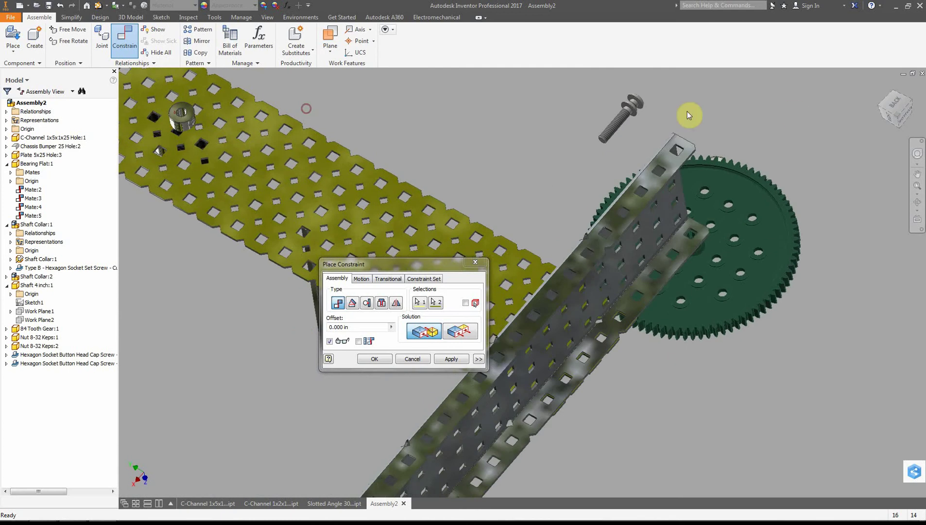
left_click(450, 359)
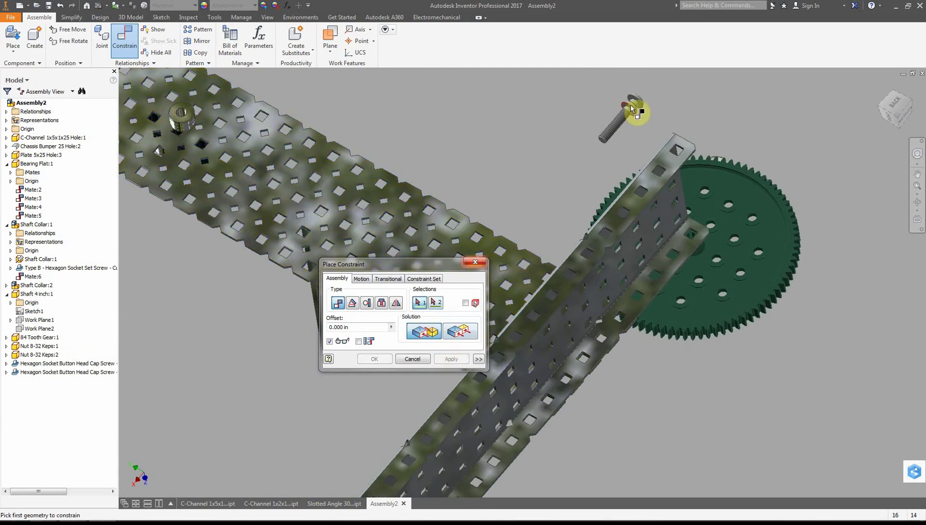
- Mate the first cap screw head flat against the perforated plate
scroll(631, 112, "up", 4)
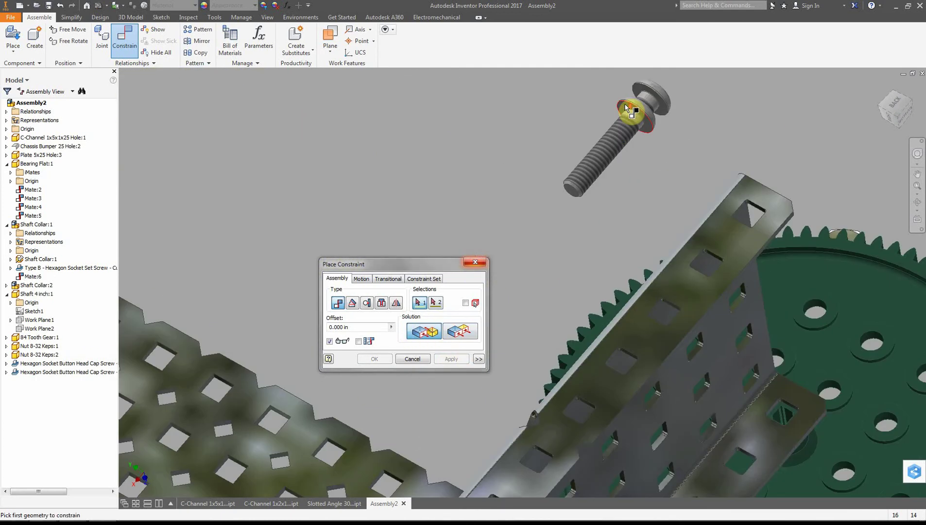
left_click(623, 112)
scroll(566, 149, "down", 5)
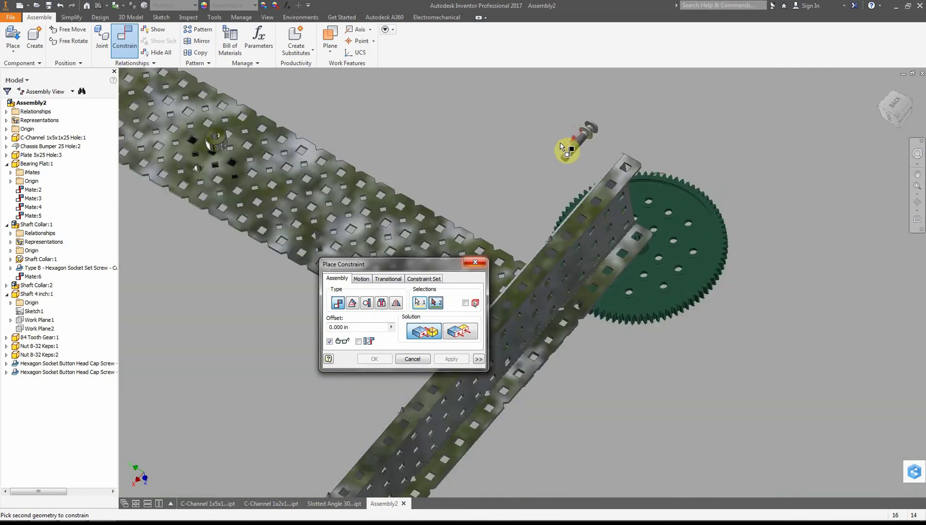
left_click(297, 176)
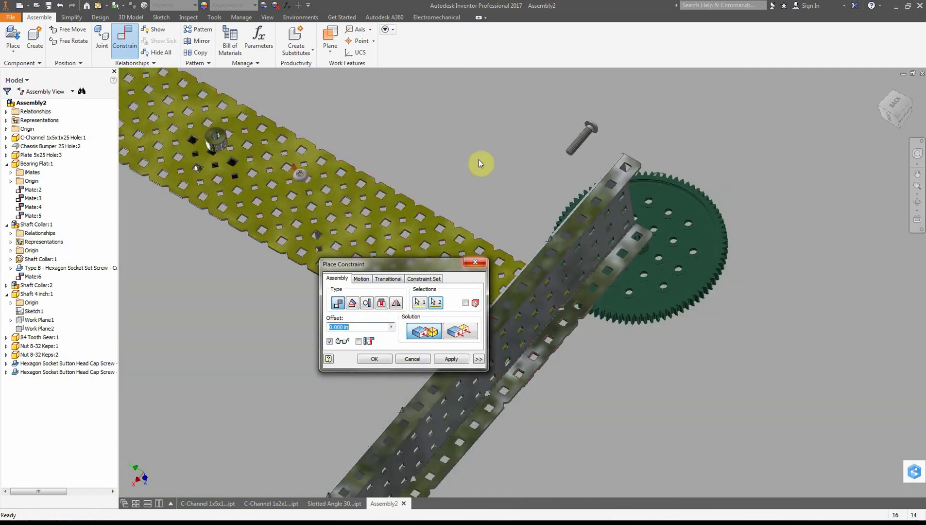
left_click(464, 358)
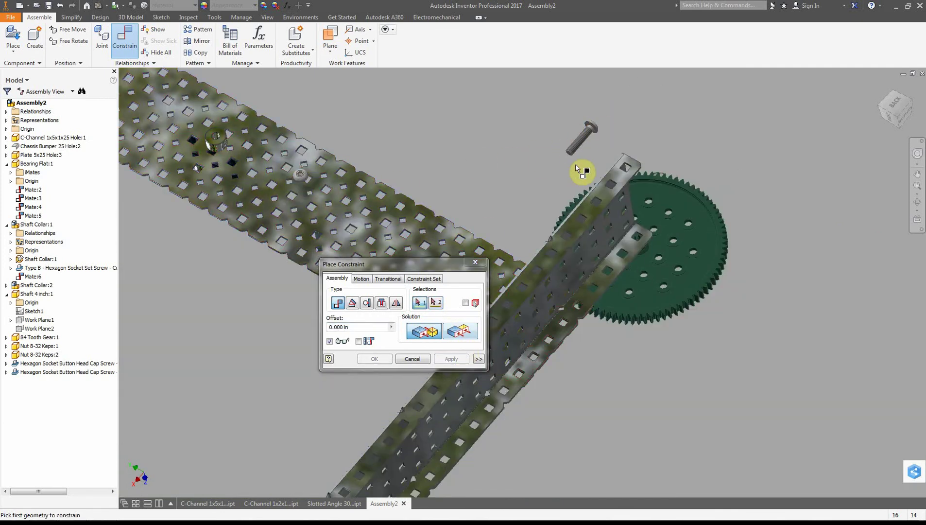
- Mate the second cap screw head against the plate, then view the assembly from below
scroll(611, 133, "down", 5)
scroll(611, 134, "up", 6)
left_click(570, 124)
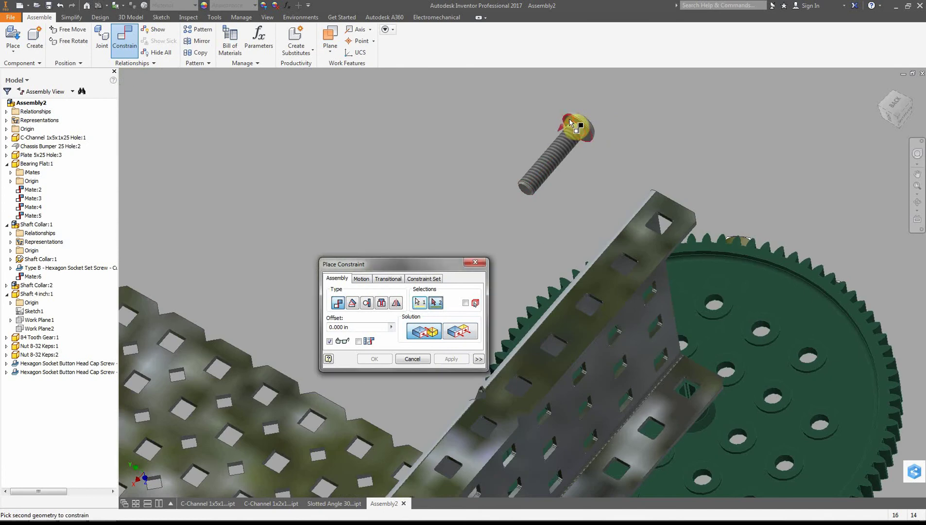
scroll(291, 326, "down", 5)
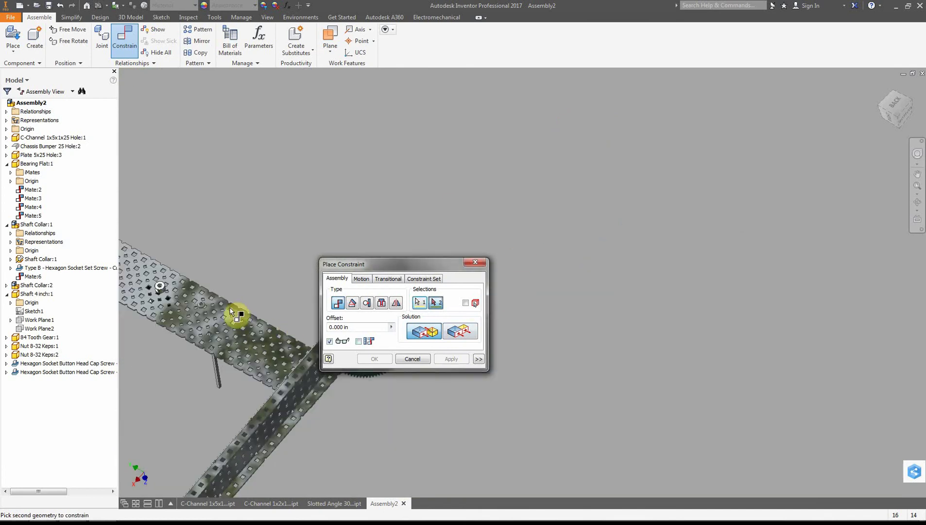
scroll(228, 316, "up", 5)
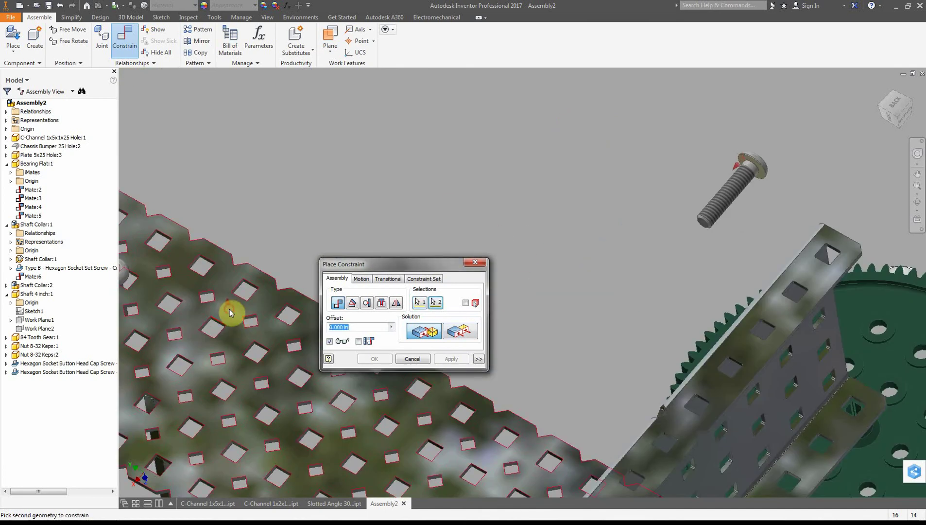
left_click(230, 309)
scroll(505, 281, "down", 5)
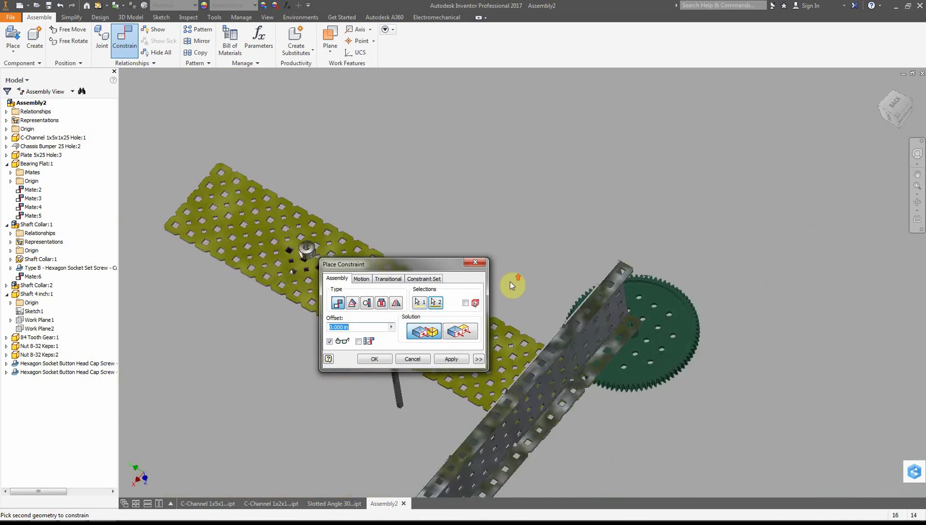
left_click(451, 358)
left_click_drag(898, 104, 572, 138)
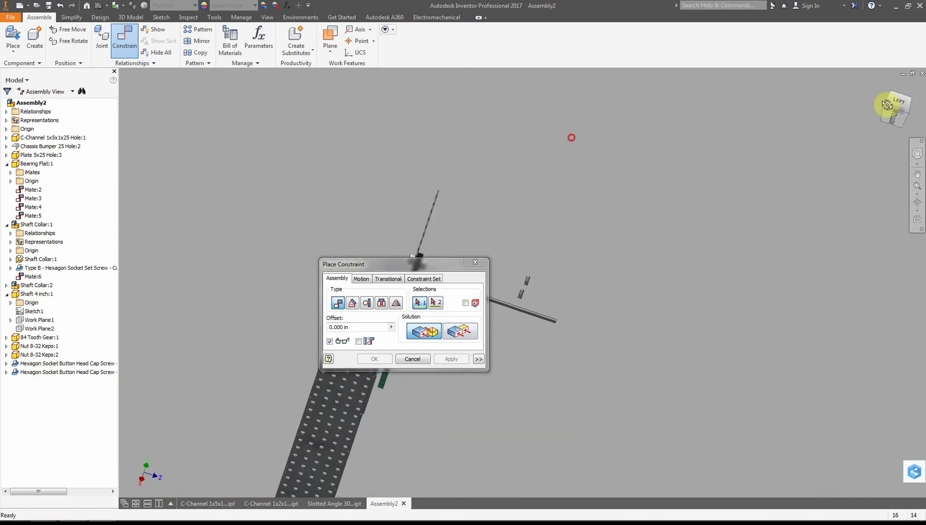
- Mate the first keps nut face flat against the perforated plate
left_click_drag(393, 259, 628, 407)
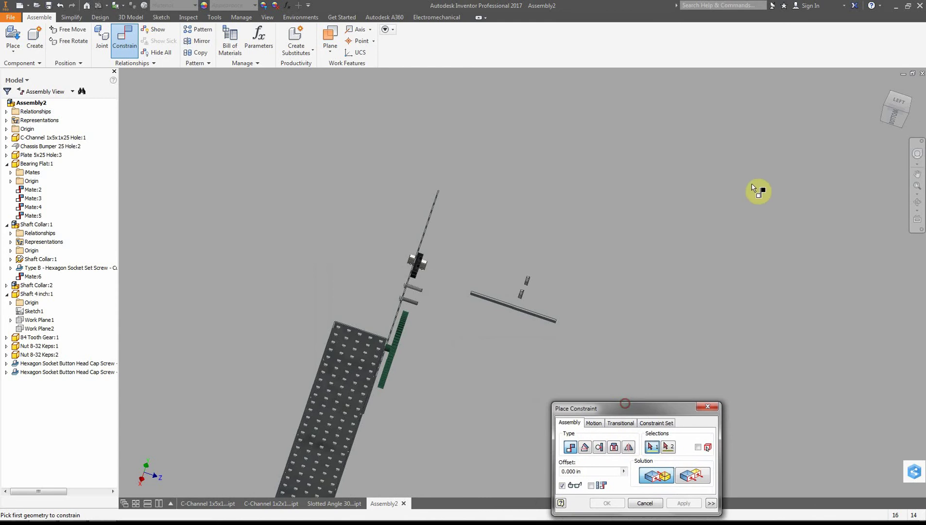
scroll(525, 300, "up", 5)
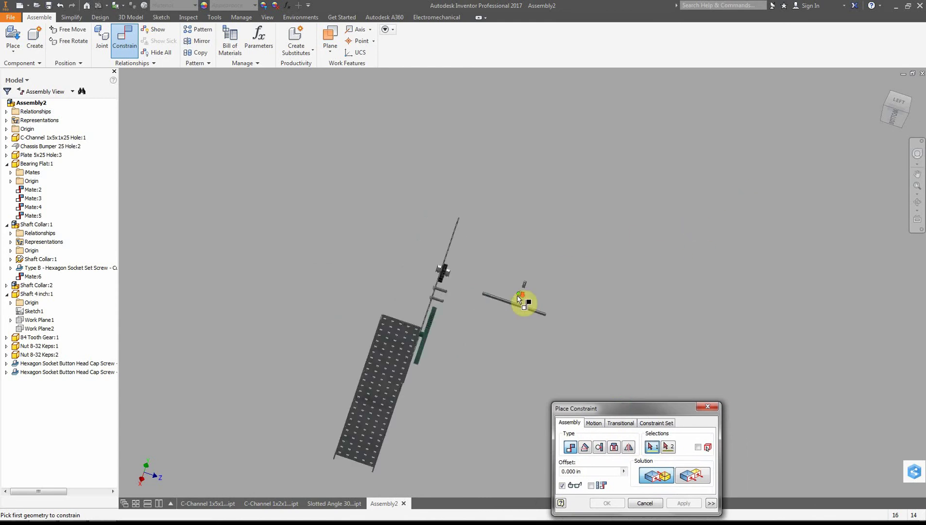
left_click_drag(898, 114, 852, 138)
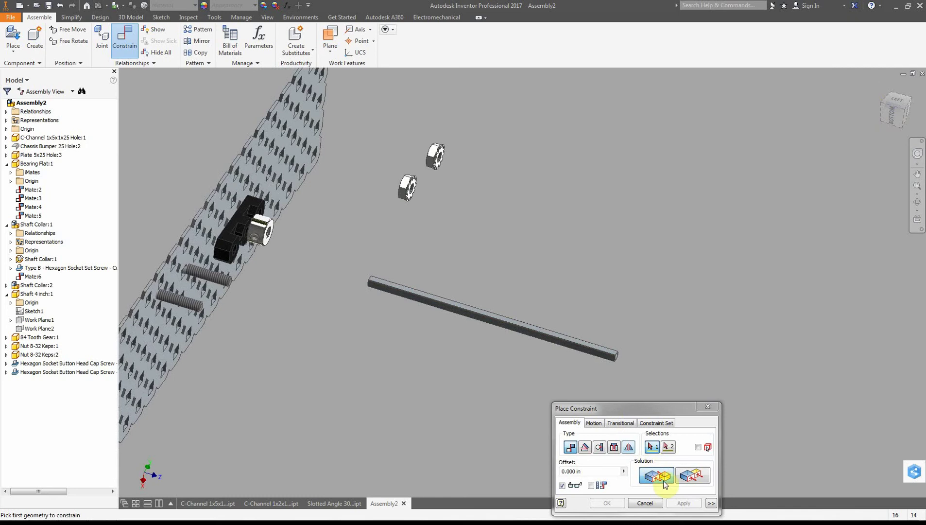
left_click_drag(667, 412, 676, 157)
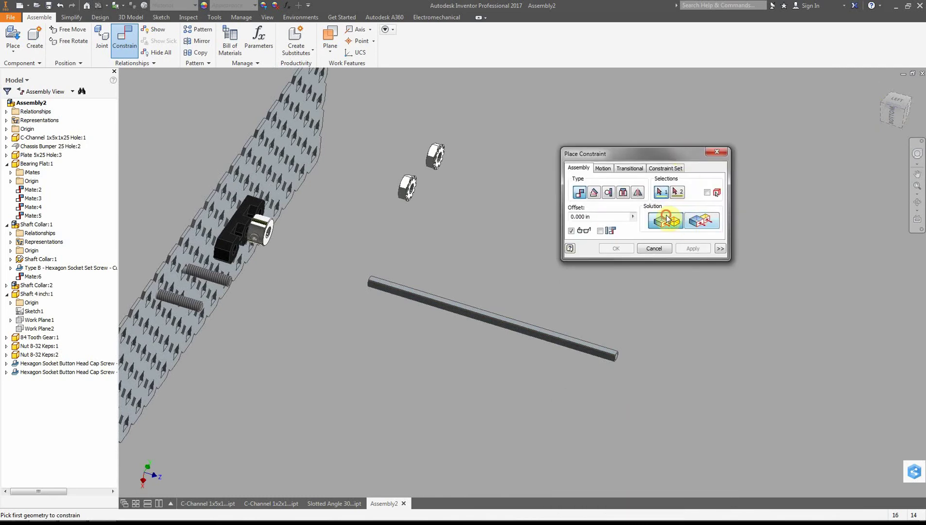
scroll(425, 196, "up", 4)
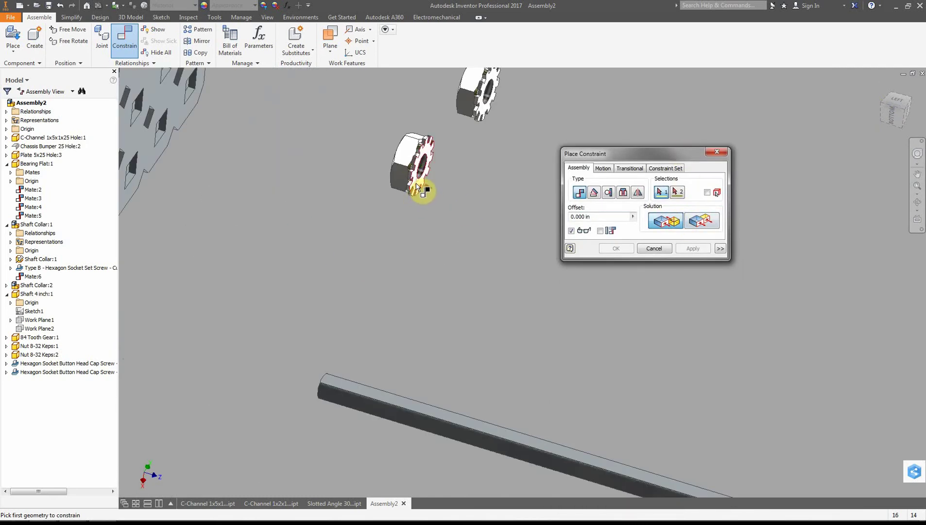
left_click(141, 150)
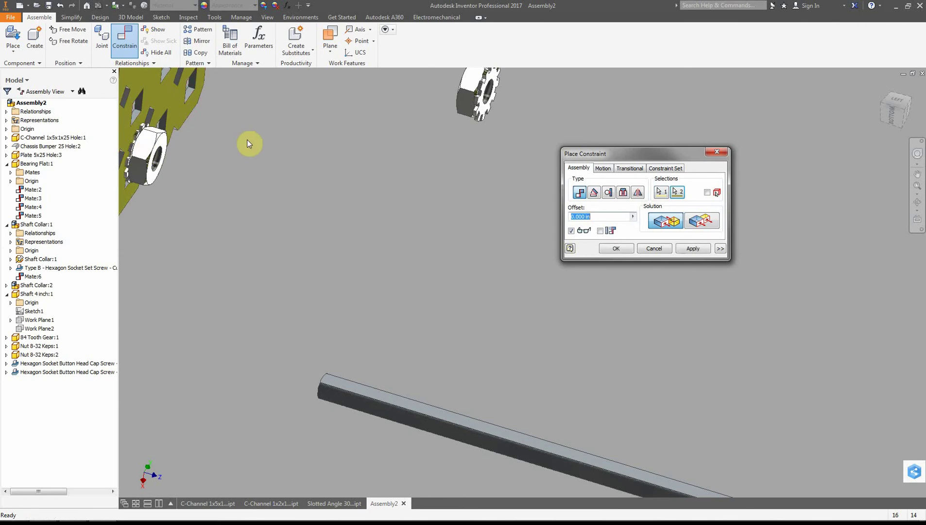
left_click(709, 248)
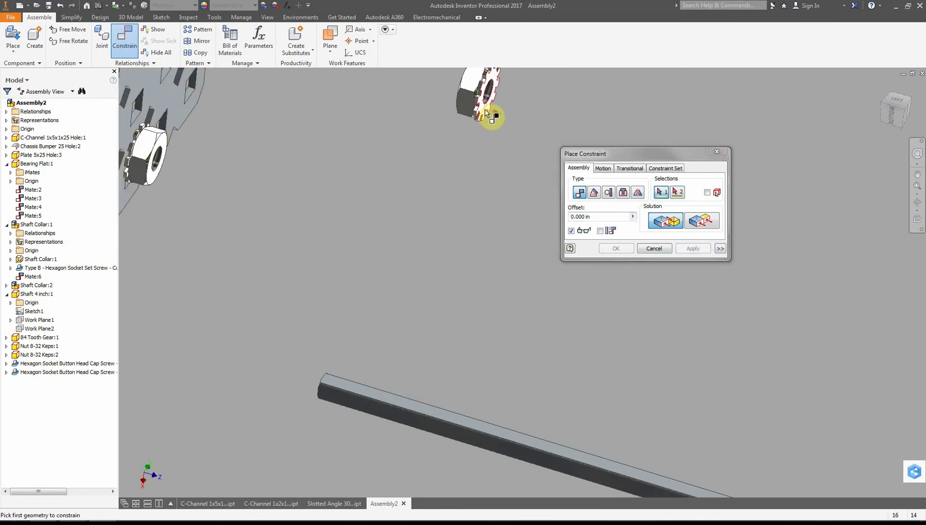
- Mate the second keps nut against the plate, then abandon the unfinished gear constraint
left_click(486, 111)
left_click(192, 98)
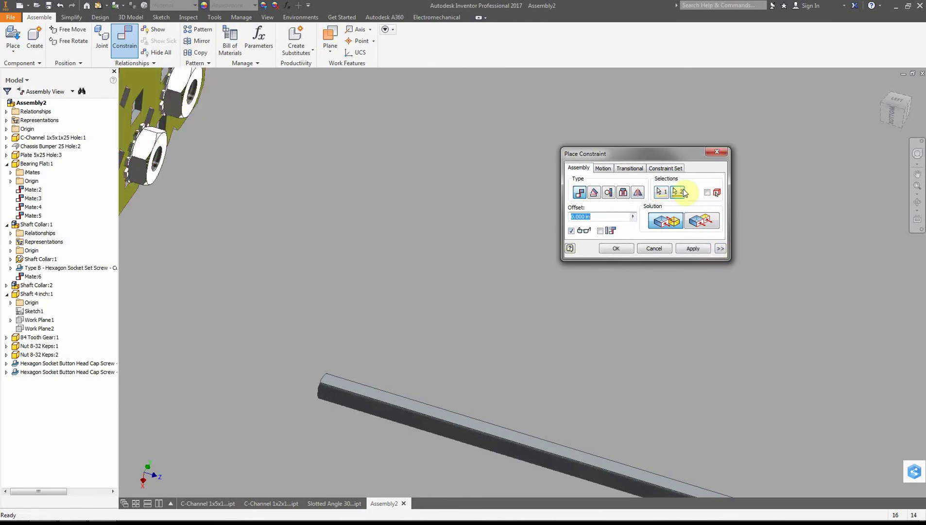
left_click(693, 249)
scroll(382, 220, "up", 5)
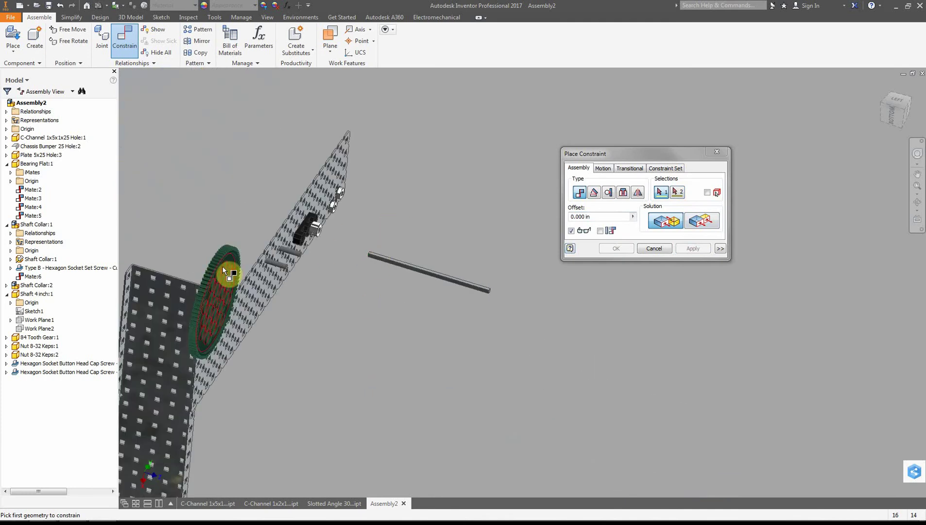
left_click_drag(222, 266, 386, 270)
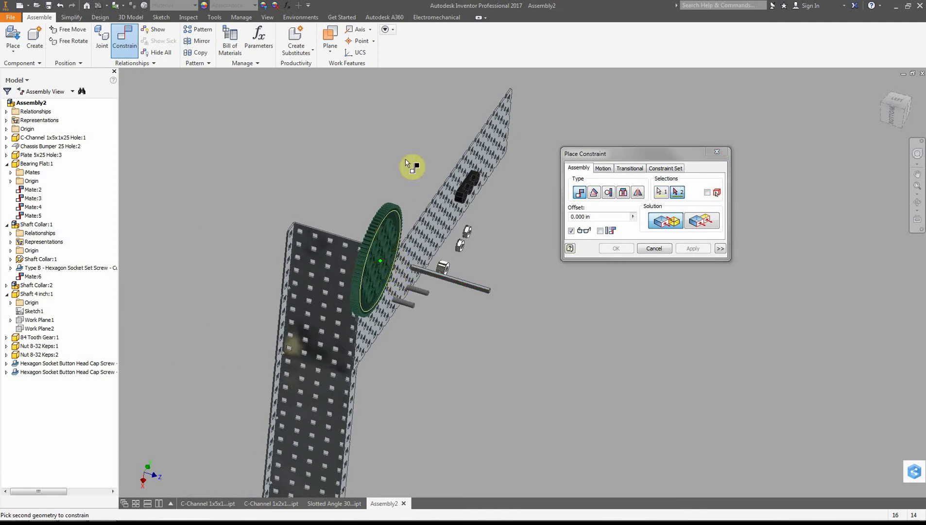
left_click(659, 250)
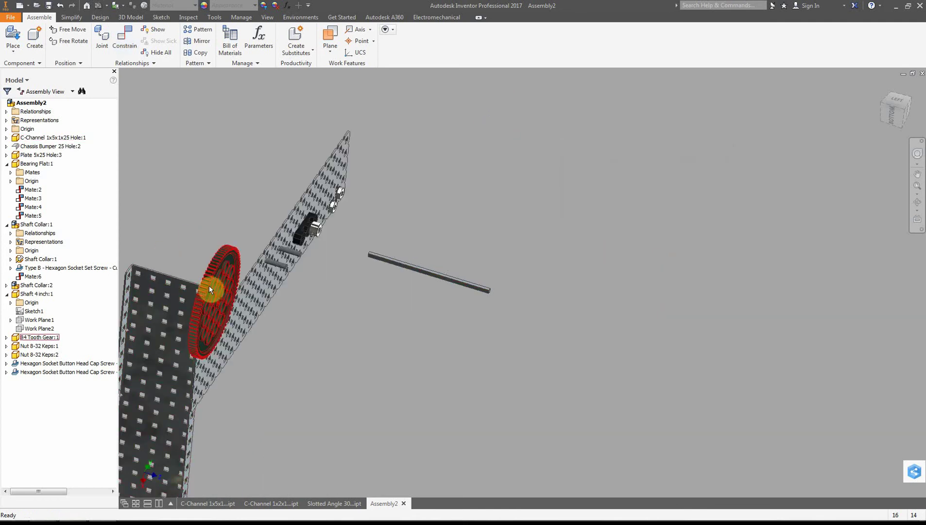
- Delete the 84 Tooth Gear's Insert:1 constraint and move the gear off to the right
left_click(210, 289)
left_click(6, 337)
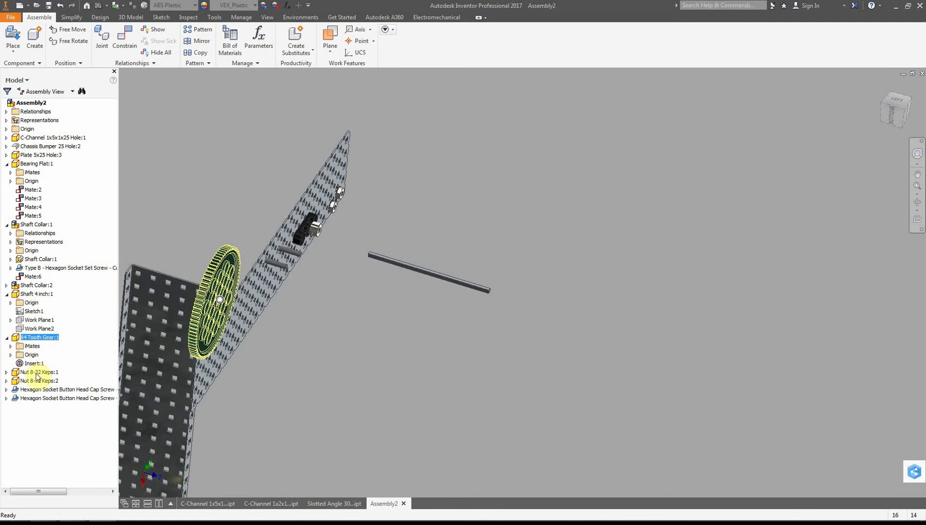
left_click(33, 363)
right_click(33, 363)
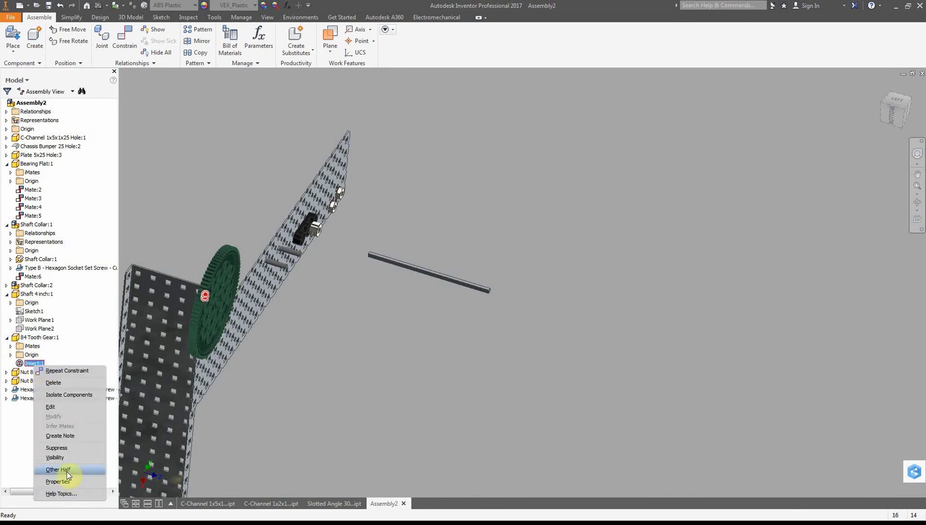
left_click(54, 382)
left_click_drag(214, 280, 585, 265)
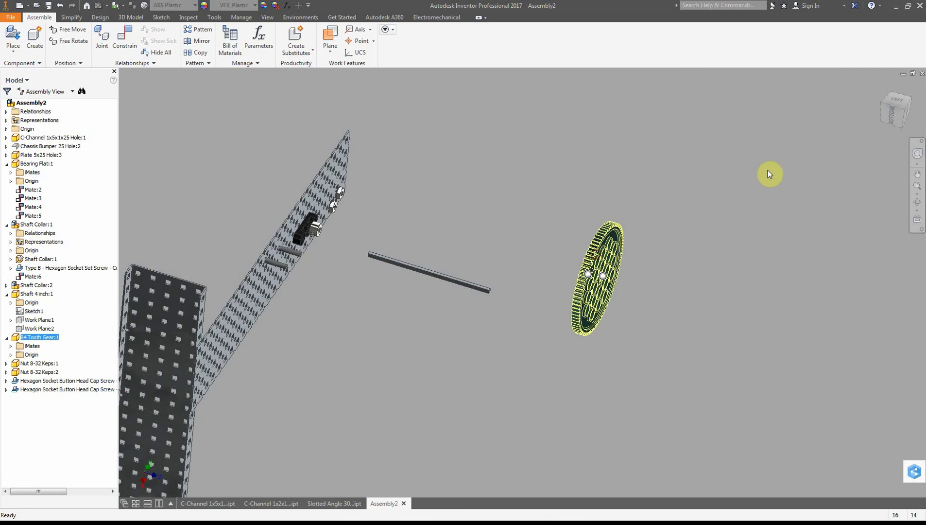
- Delete the mate holding Nut 8-32 Keps:1 to the plate
mouse_move(893, 123)
left_mouse_down()
mouse_move(904, 141)
mouse_move(904, 117)
left_mouse_up()
mouse_move(395, 349)
middle_mouse_down("shift")
mouse_move(325, 335)
mouse_move(337, 335)
mouse_move(366, 296)
middle_mouse_up("shift")
middle_click_drag(364, 350, 354, 349, "shift")
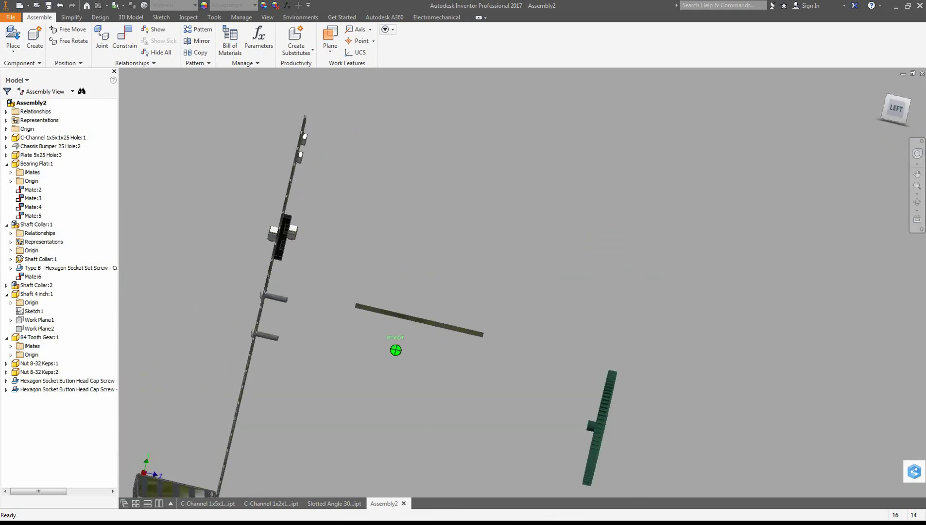
middle_click_drag(901, 185, 845, 145, "shift")
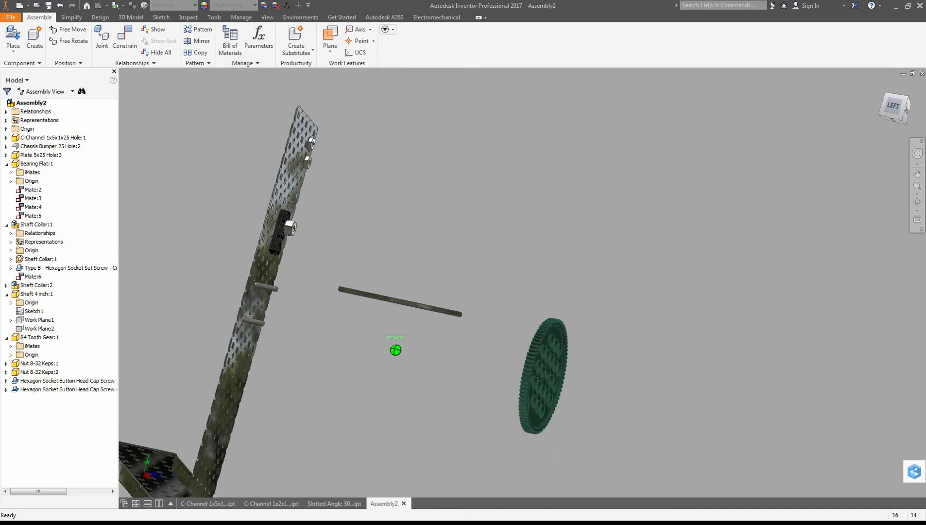
left_click(307, 162)
left_click(6, 364)
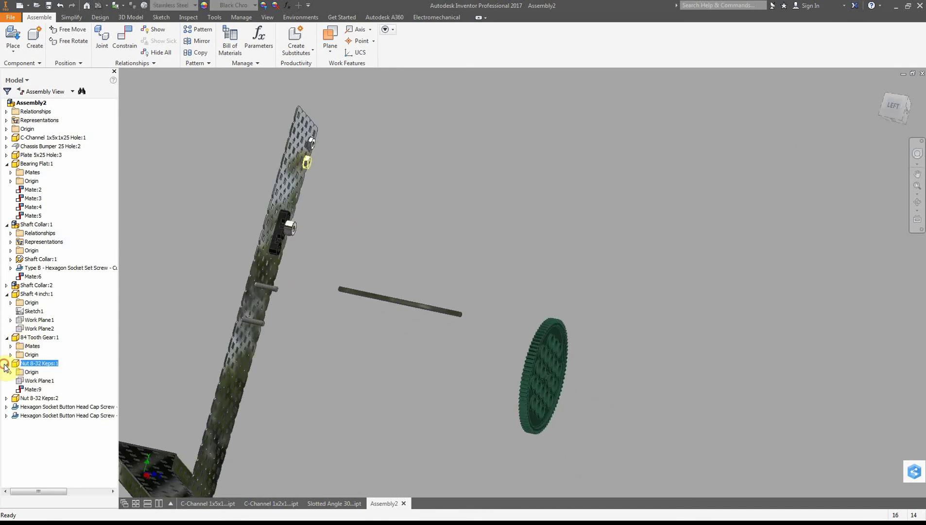
right_click(23, 388)
left_click(42, 403)
- Delete Nut 8-32 Keps:2's mate and drag both nuts off the plate
left_click(310, 144)
left_click(6, 389)
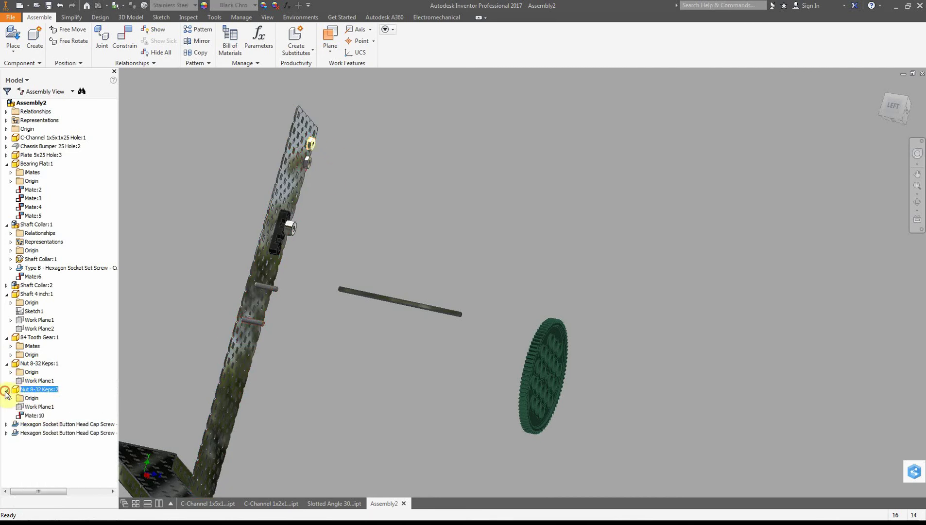
right_click(26, 415)
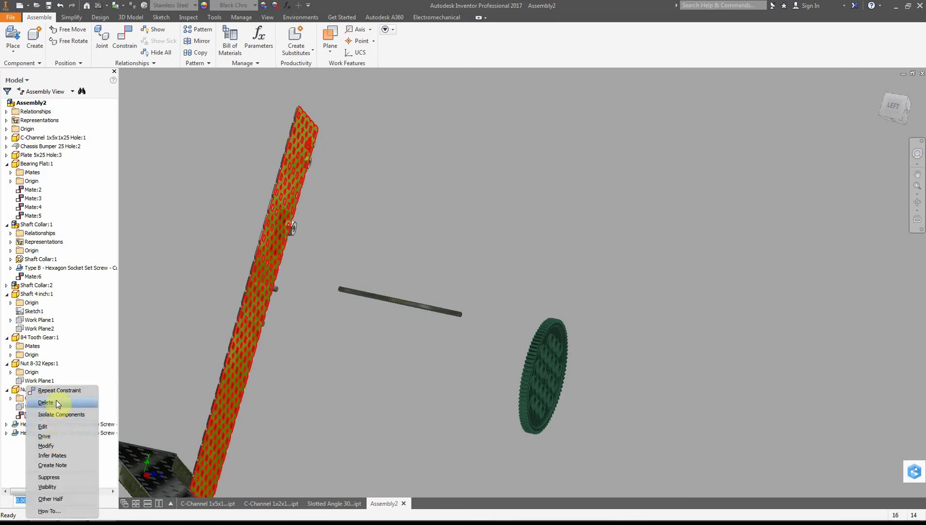
left_click(56, 402)
left_click_drag(319, 146, 398, 159)
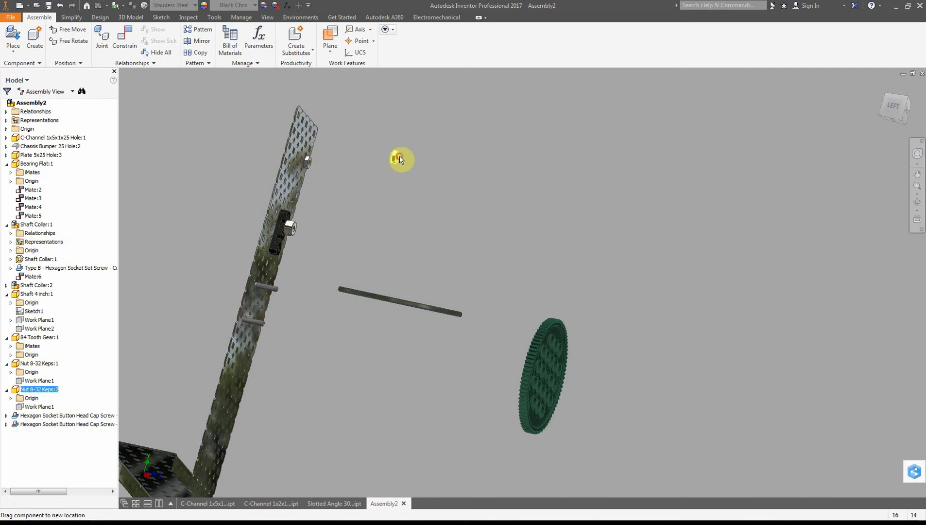
left_click_drag(310, 163, 395, 207)
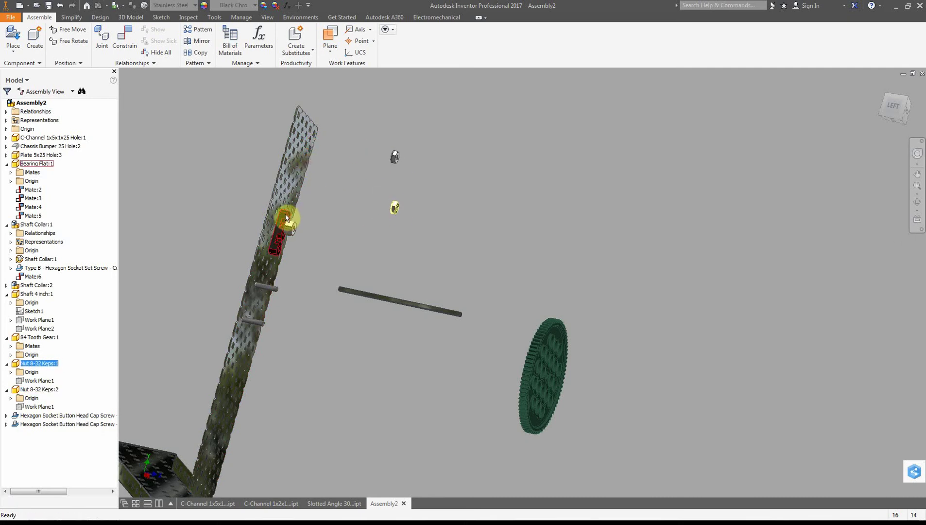
left_click(896, 104)
left_click_drag(897, 107, 925, 130)
left_click(186, 154)
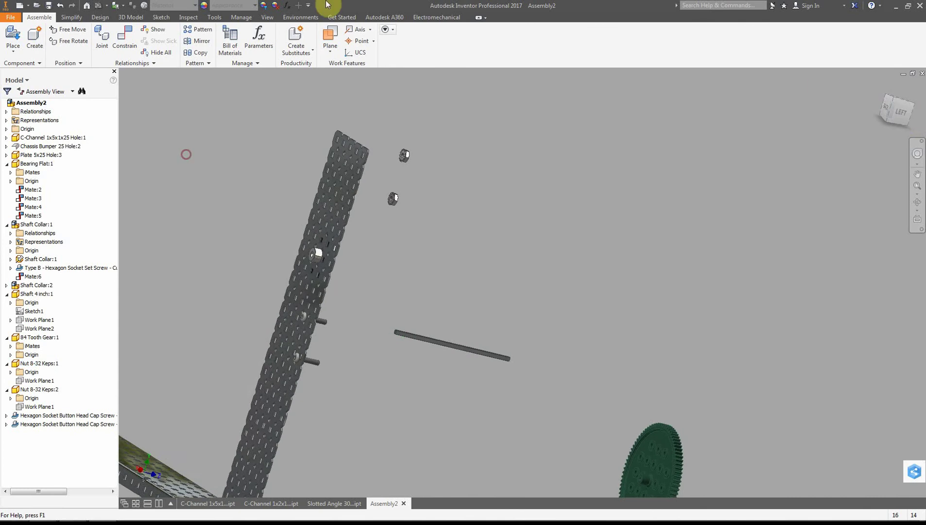
- Mate a keps nut face to the bearing flat face with zero offset
left_click(124, 39)
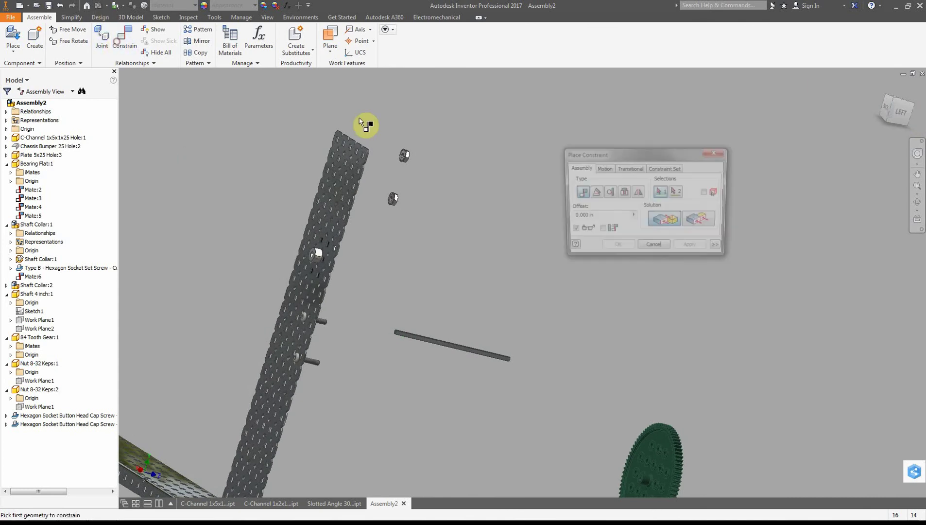
scroll(405, 156, "up", 5)
left_click(406, 149)
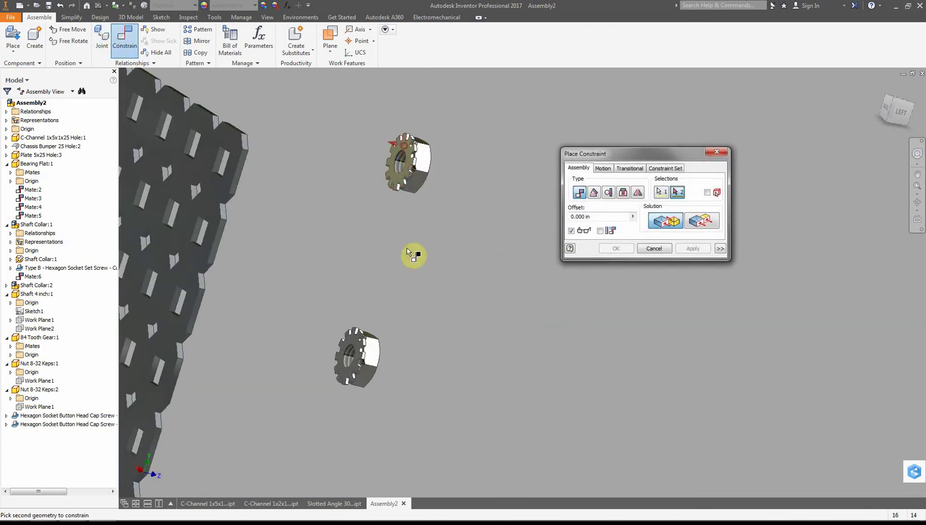
scroll(427, 250, "down", 5)
left_click_drag(910, 108, 752, 89)
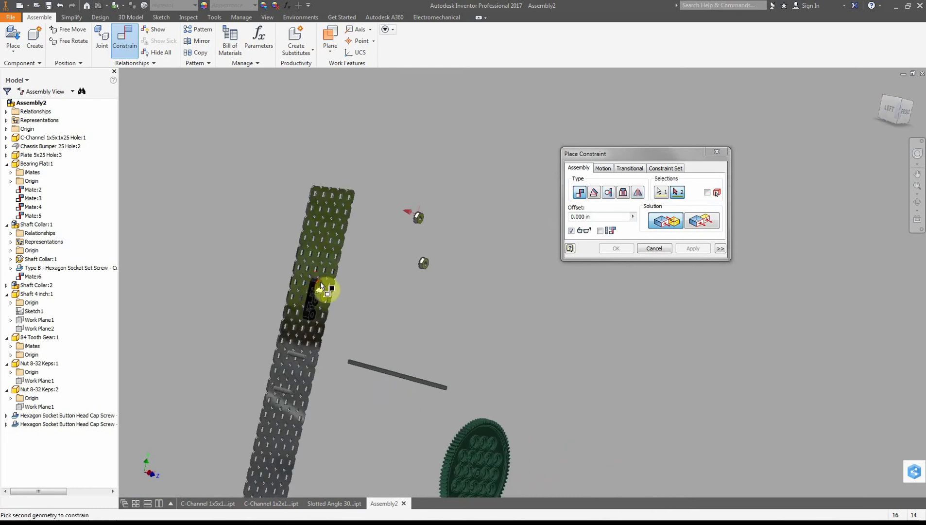
scroll(321, 281, "down", 3)
scroll(320, 281, "up", 6)
left_click(319, 281)
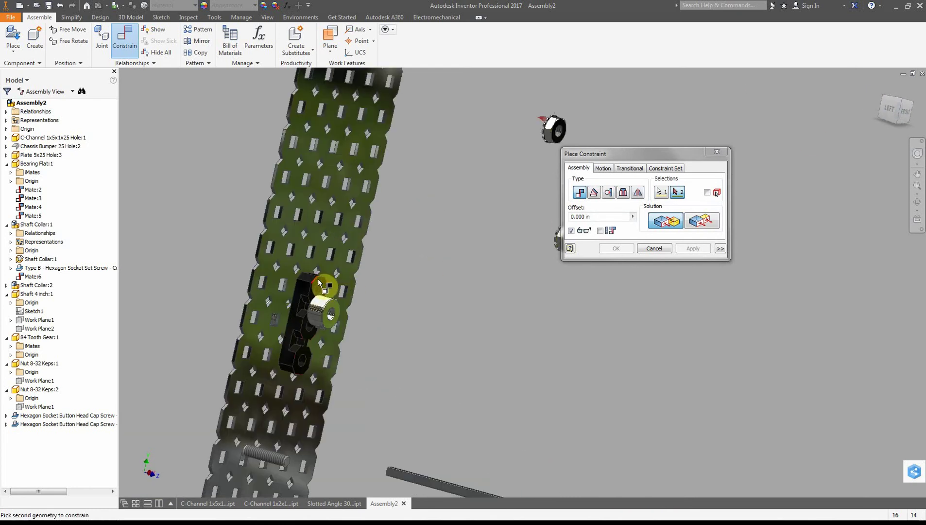
left_click(586, 217)
left_click(685, 249)
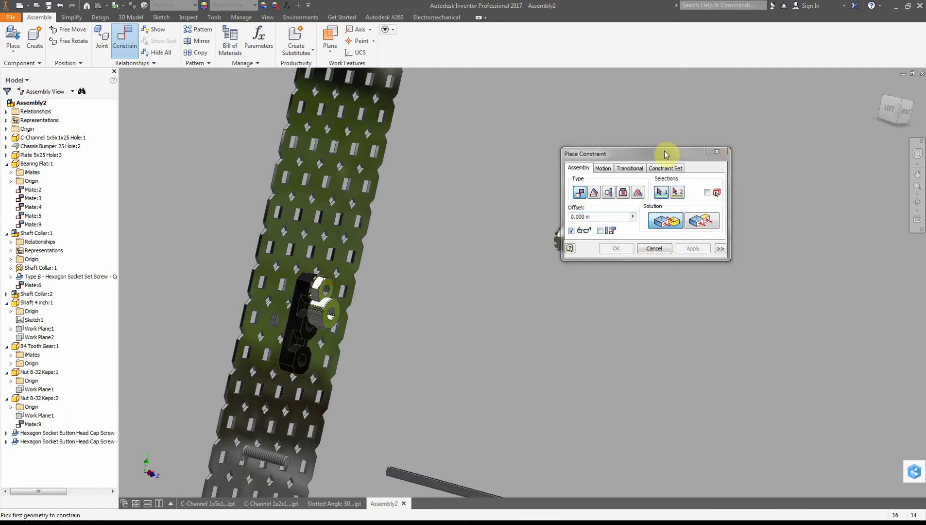
- Mate the next keps nut into a hole of the bearing flat
left_click_drag(665, 155, 742, 160)
left_click(888, 112)
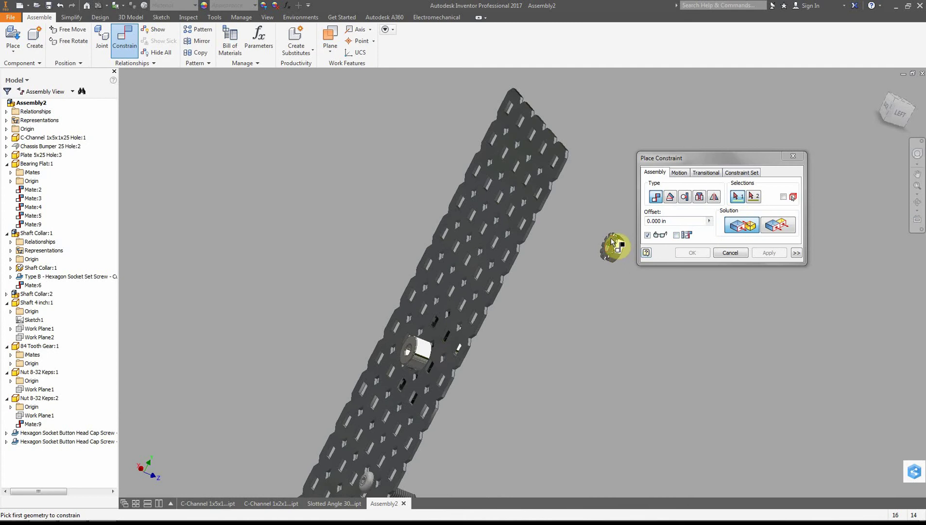
scroll(612, 242, "up", 5)
scroll(612, 242, "down", 6)
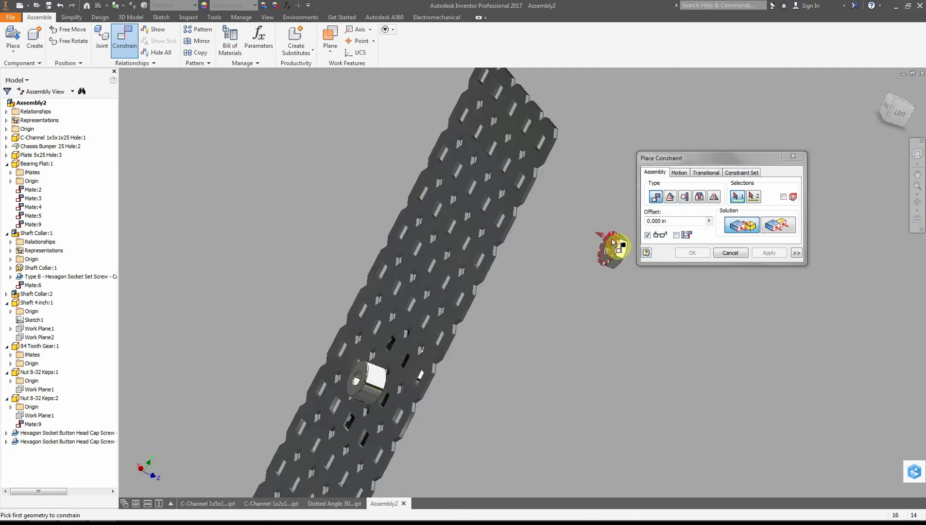
left_click(615, 243)
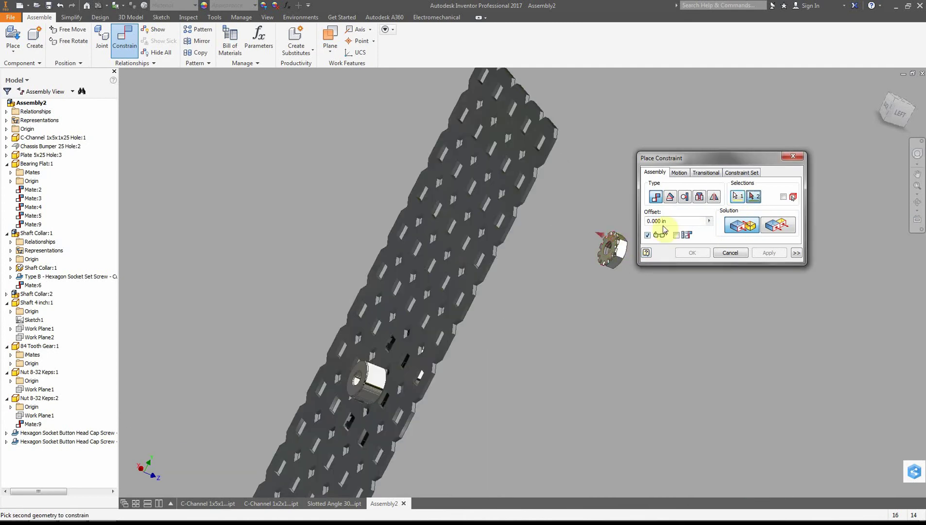
left_click(880, 115)
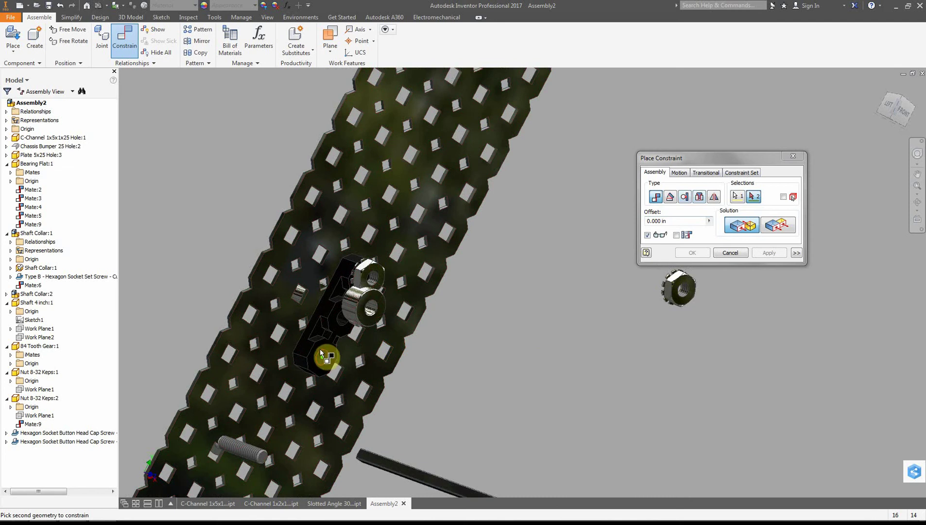
left_click(320, 351)
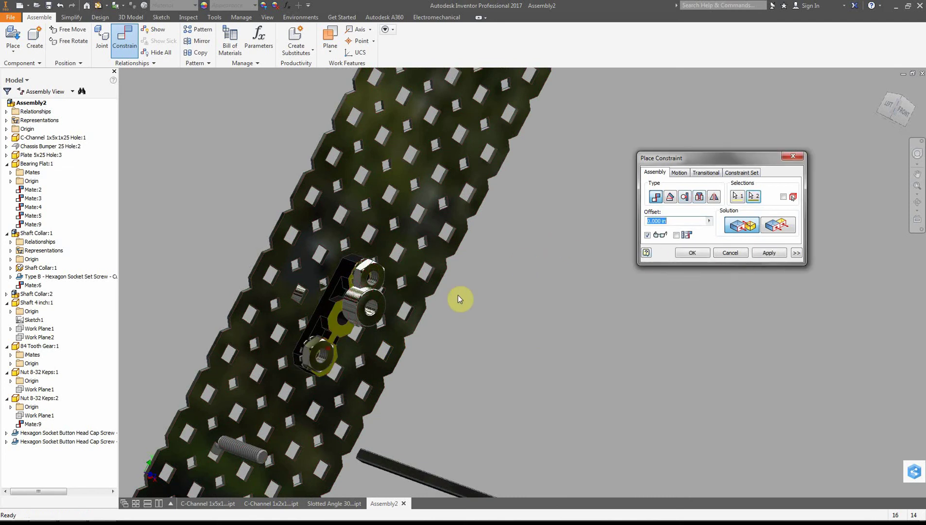
left_click(906, 113)
left_click_drag(899, 104, 845, 136)
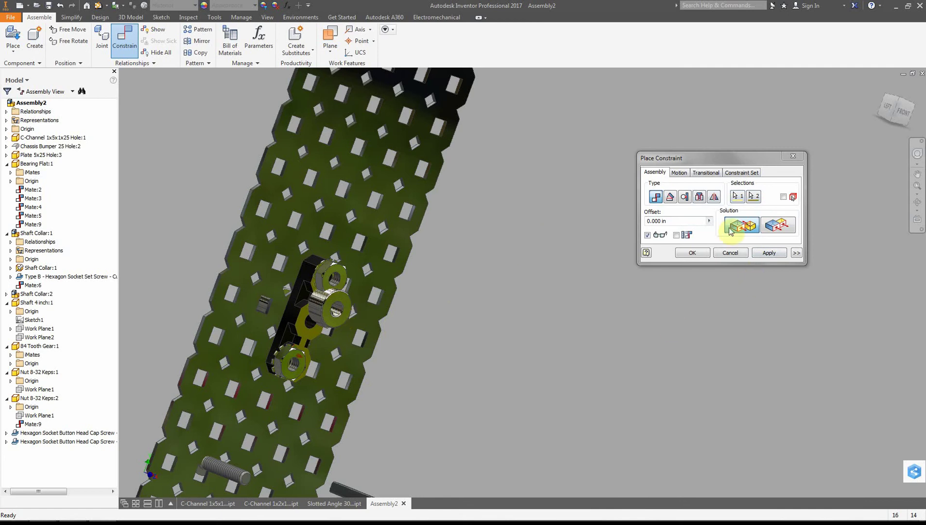
left_click(769, 252)
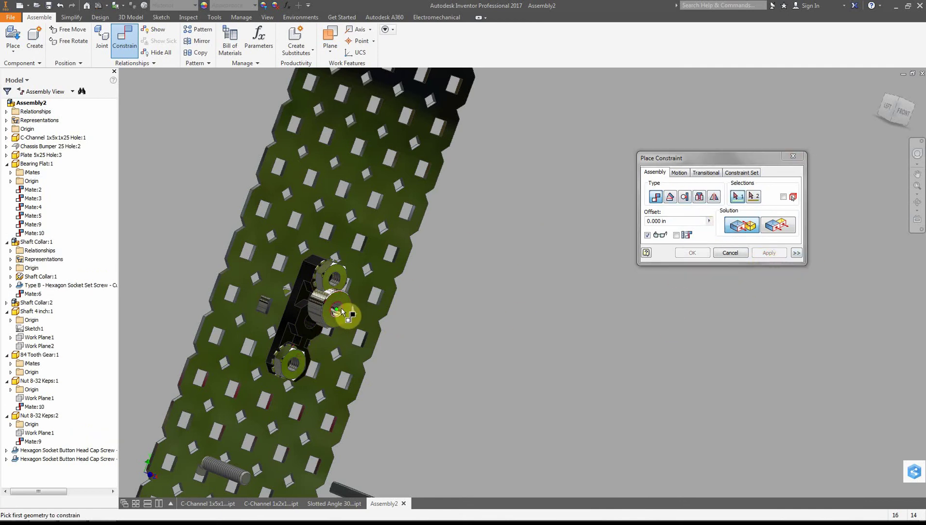
- Align the shaft collar's hole axis with the bearing flat's middle hole
scroll(345, 318, "down", 2)
scroll(343, 319, "up", 5)
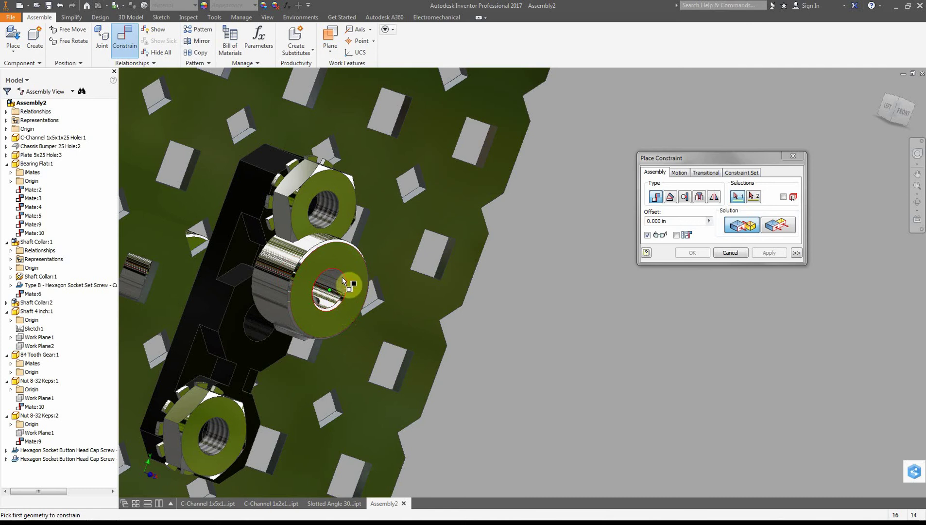
left_click(326, 283)
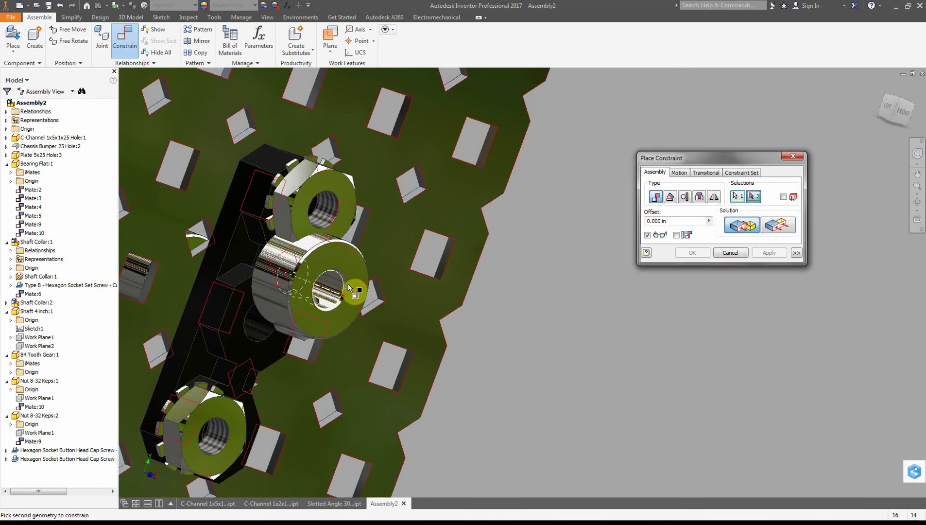
left_click(265, 330)
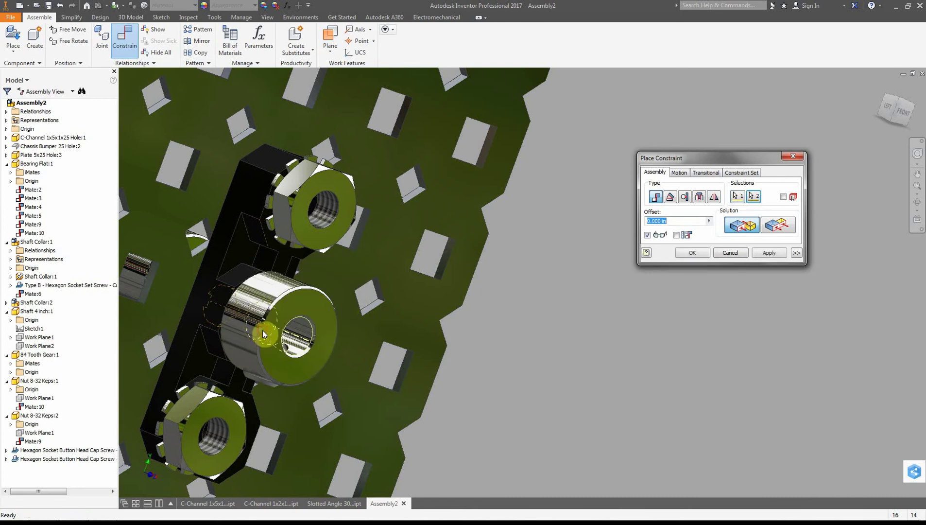
left_click(769, 252)
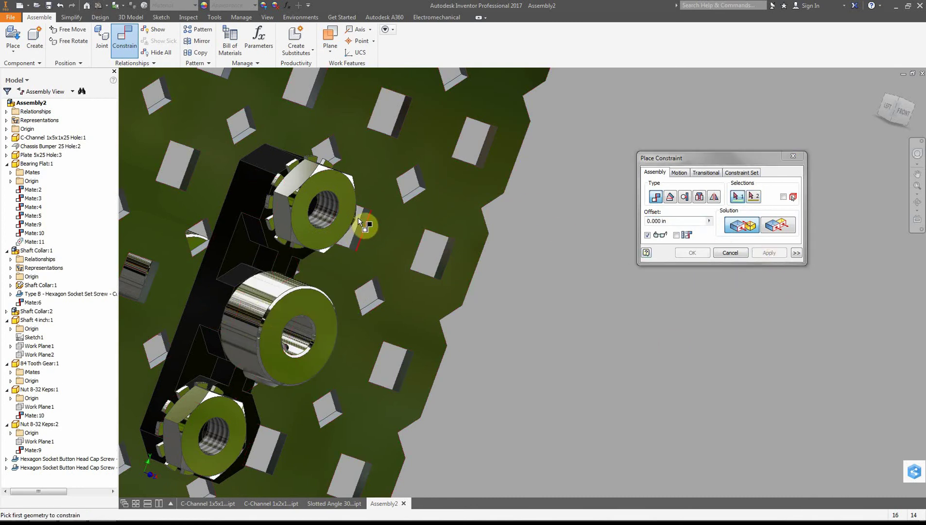
- Pull the top nut clear and mate its hole to the bearing flat's top hole
left_click(329, 217)
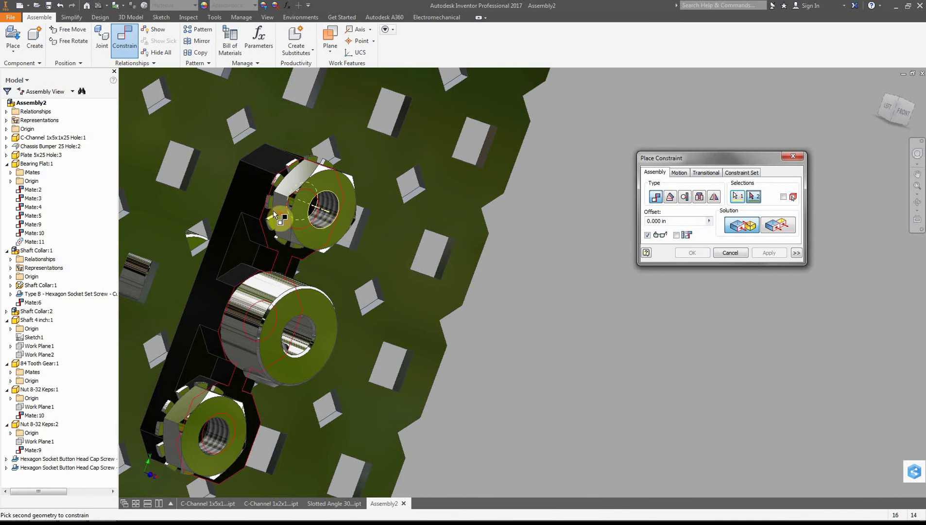
left_click(730, 253)
left_click_drag(337, 192, 559, 268)
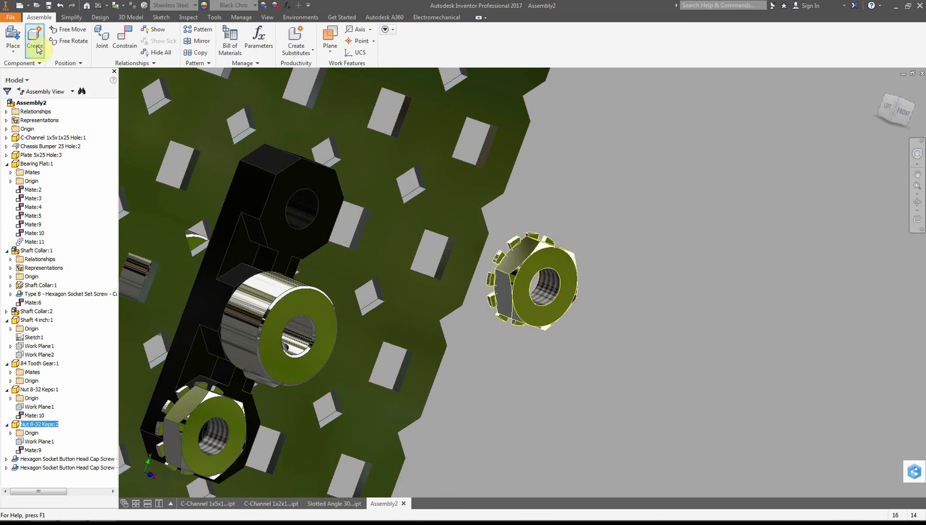
left_click(125, 40)
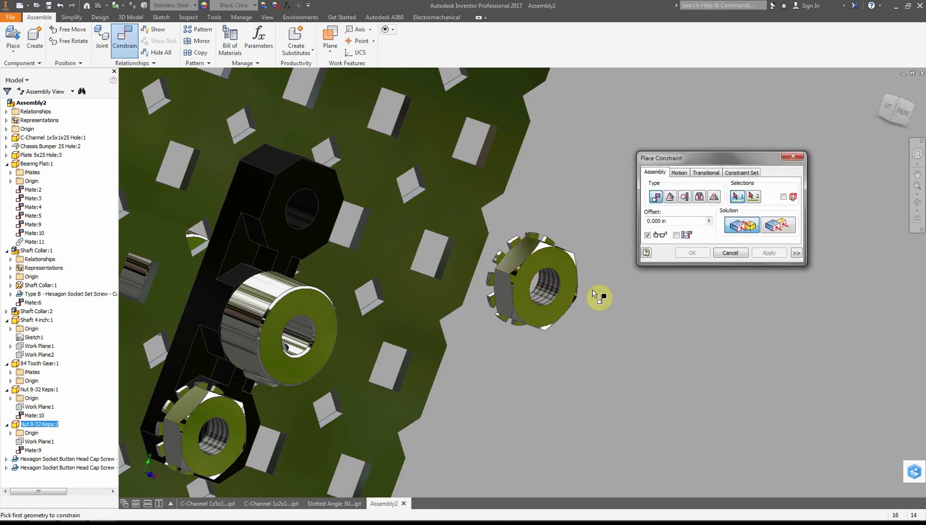
left_click(553, 291)
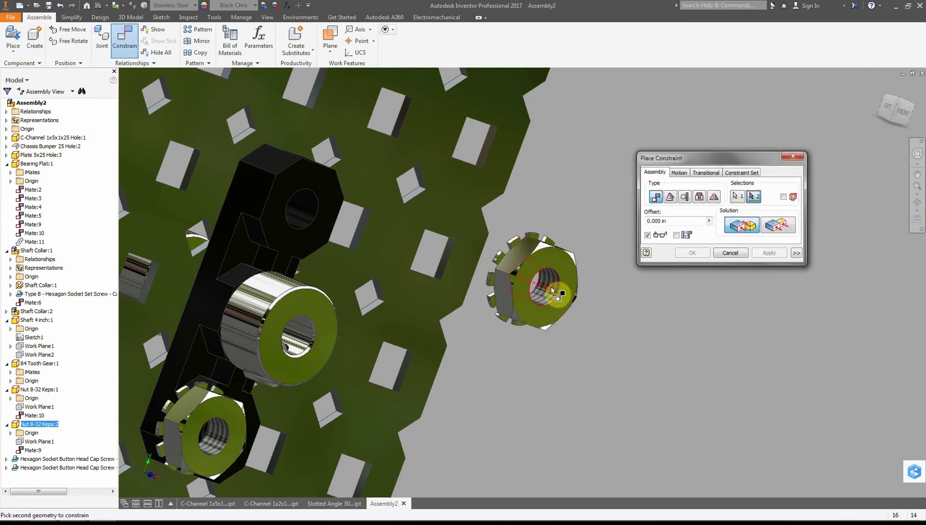
left_click(302, 217)
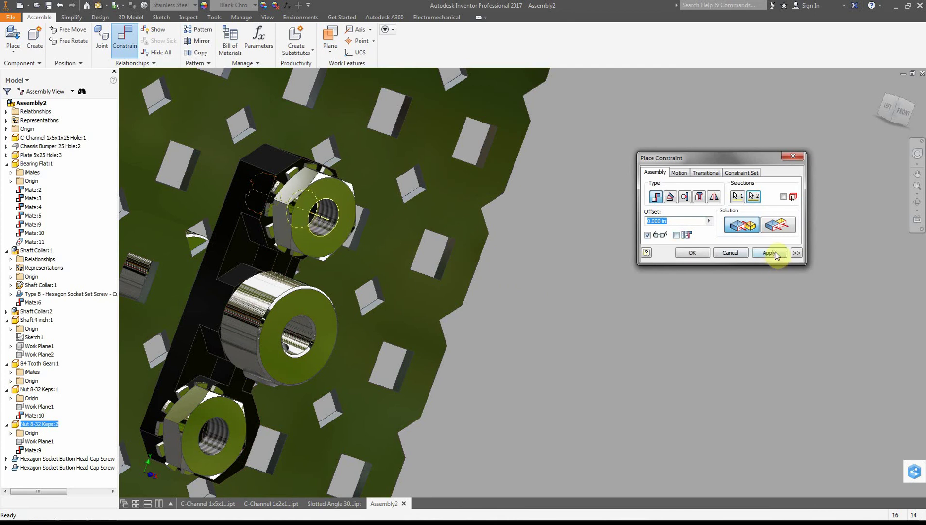
left_click(769, 253)
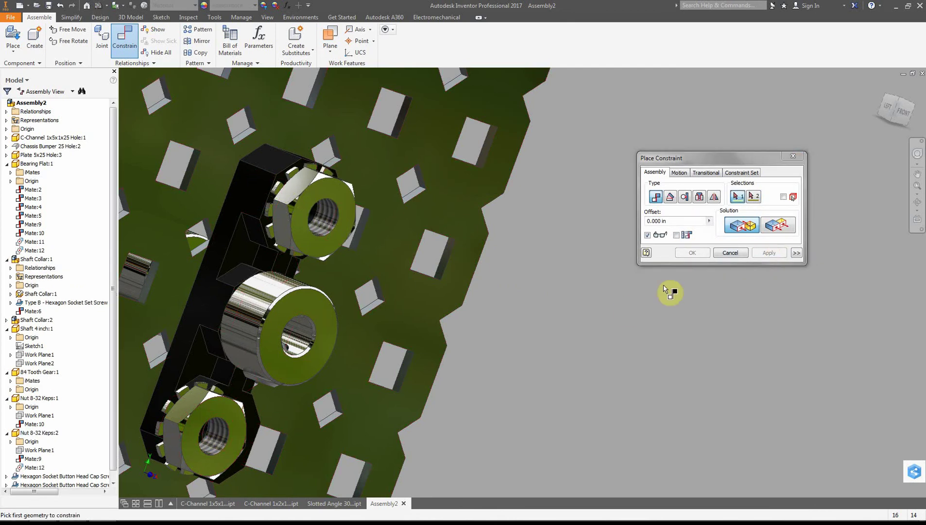
- Pull the lower nut clear and mate its hole to the bearing flat's lower hole
left_click(730, 253)
left_click_drag(182, 425, 434, 419)
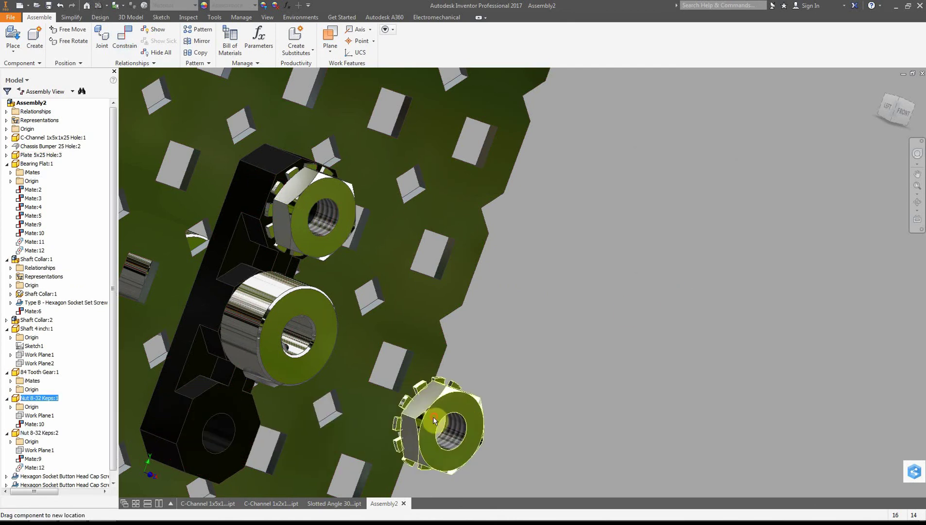
left_click(124, 39)
left_click(458, 430)
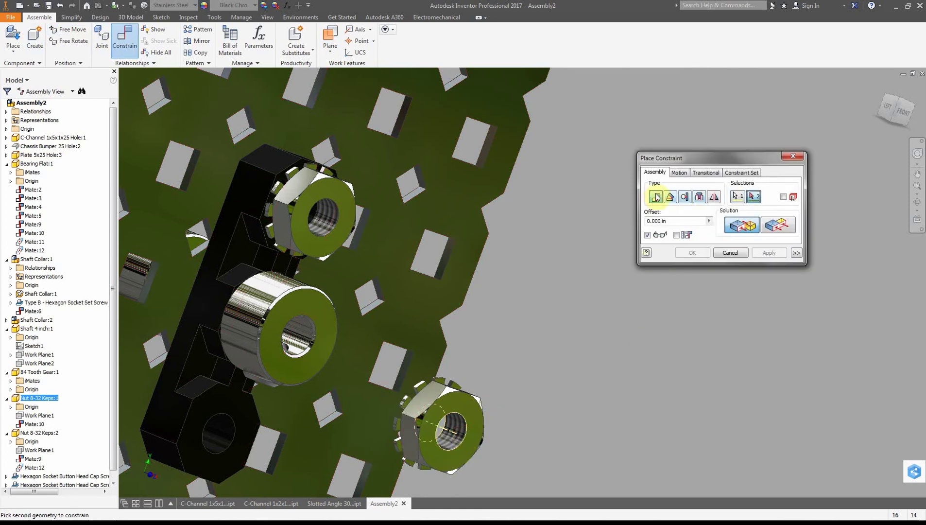
left_click(216, 436)
left_click(777, 253)
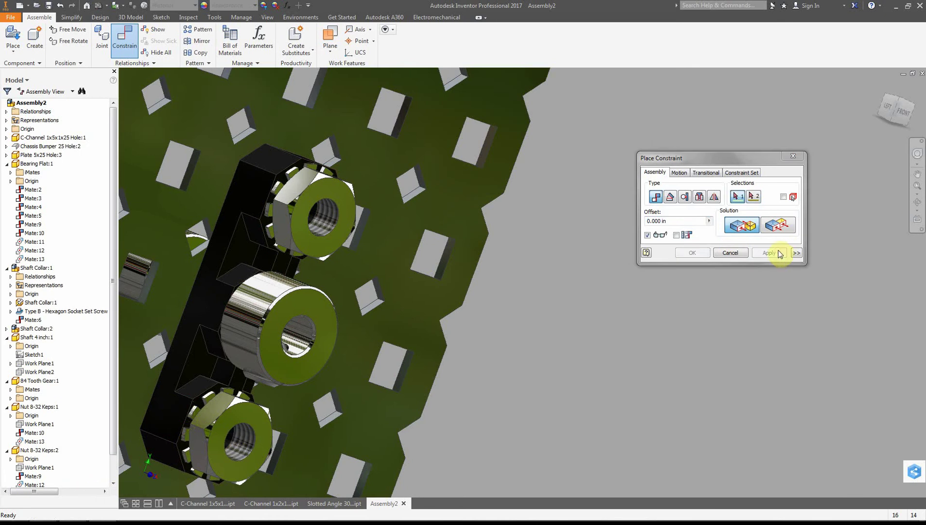
scroll(529, 246, "up", 5)
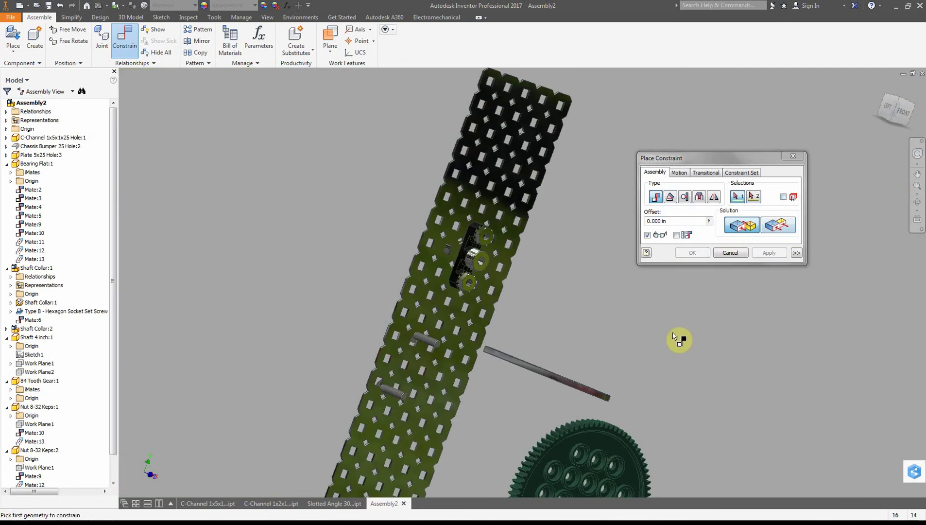
- Mate the first cap screw into the lower keps nut and align the second with the top nut
scroll(639, 364, "down", 3)
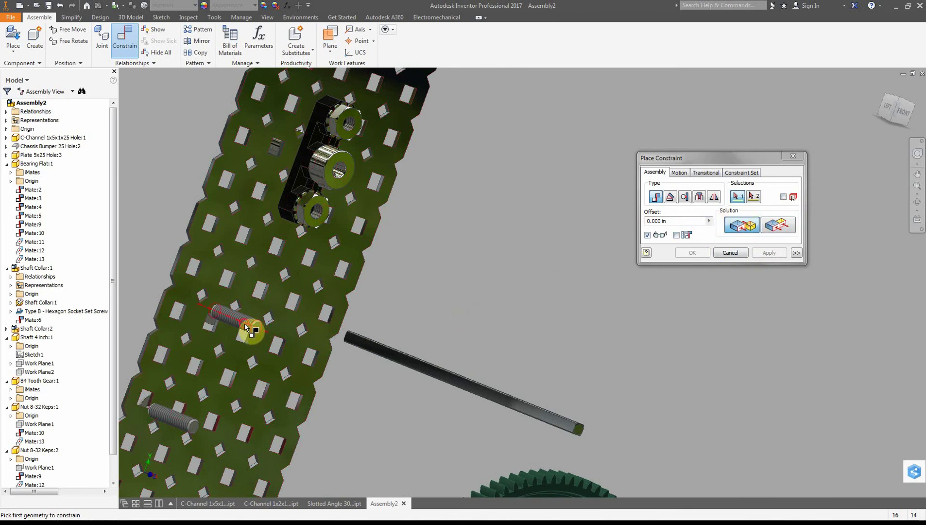
left_click(246, 326)
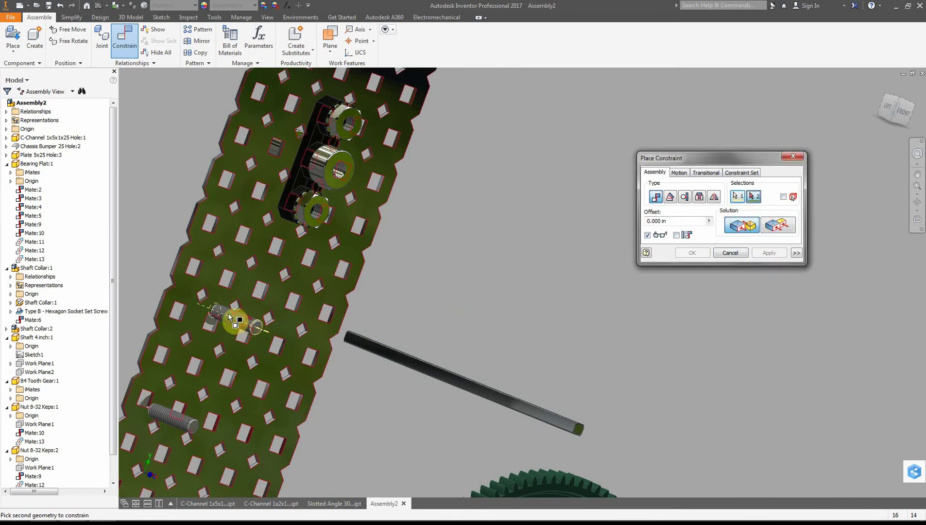
left_click(317, 218)
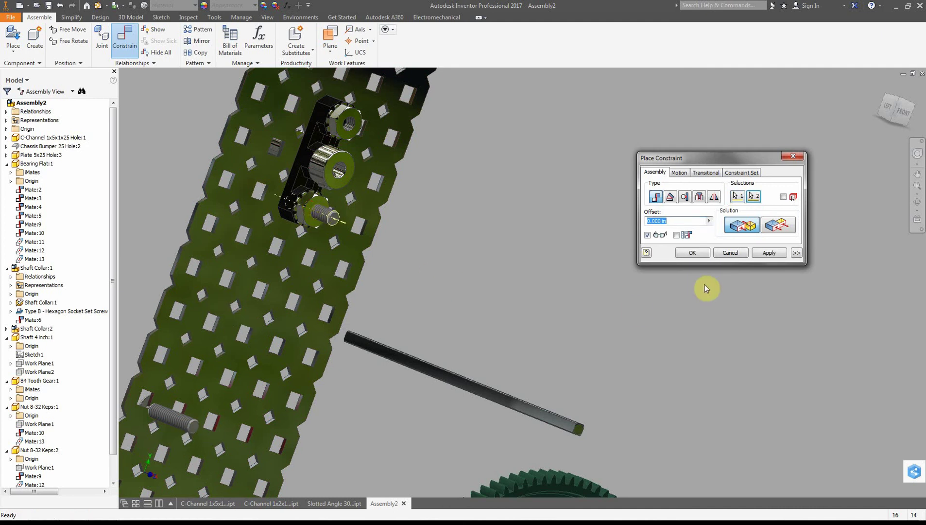
left_click(769, 252)
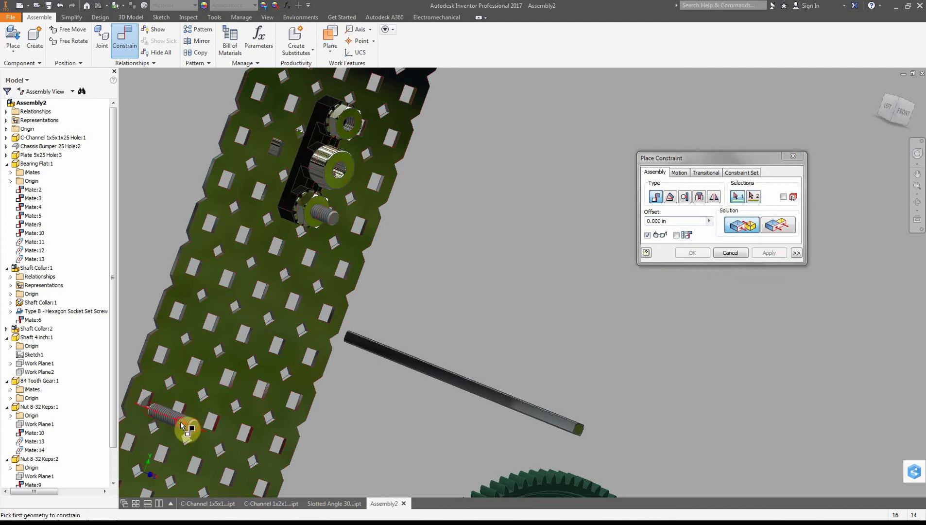
left_click(183, 426)
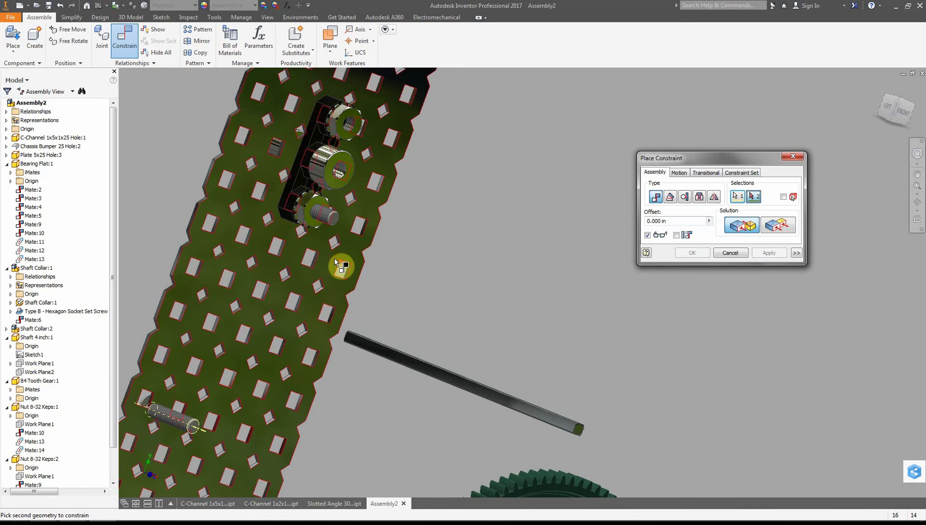
left_click(353, 128)
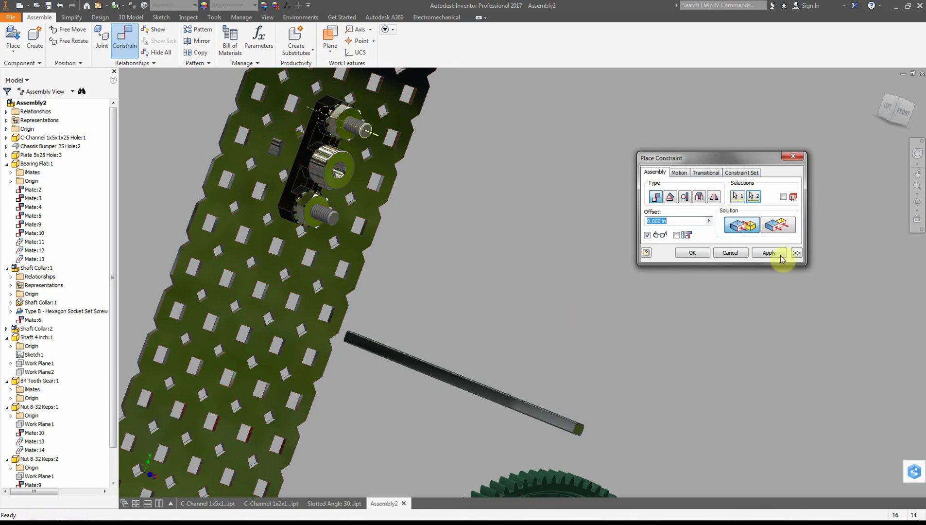
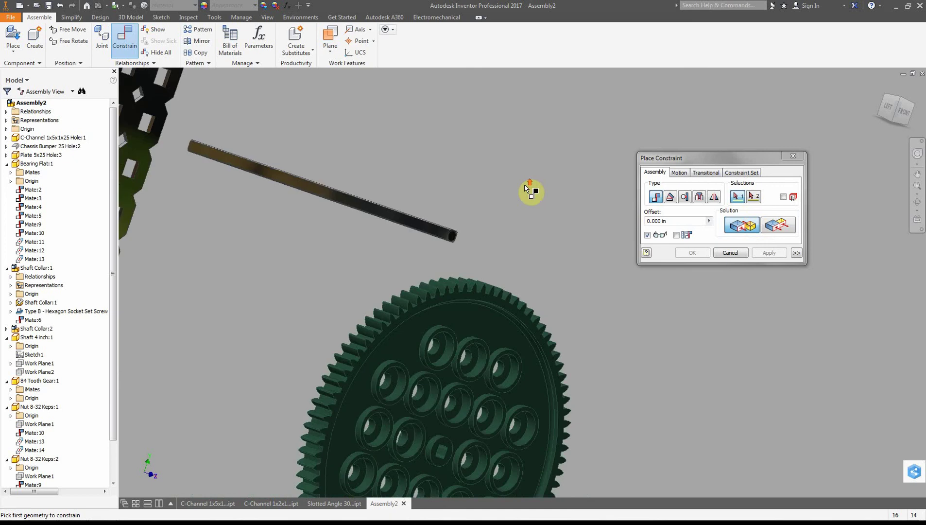
- Mate the 4-inch shaft's edge to the 84-tooth gear's centre hole as Mate:16, then cancel the extra pick
mouse_move(893, 107)
left_mouse_down()
mouse_move(890, 127)
mouse_move(894, 119)
left_mouse_up()
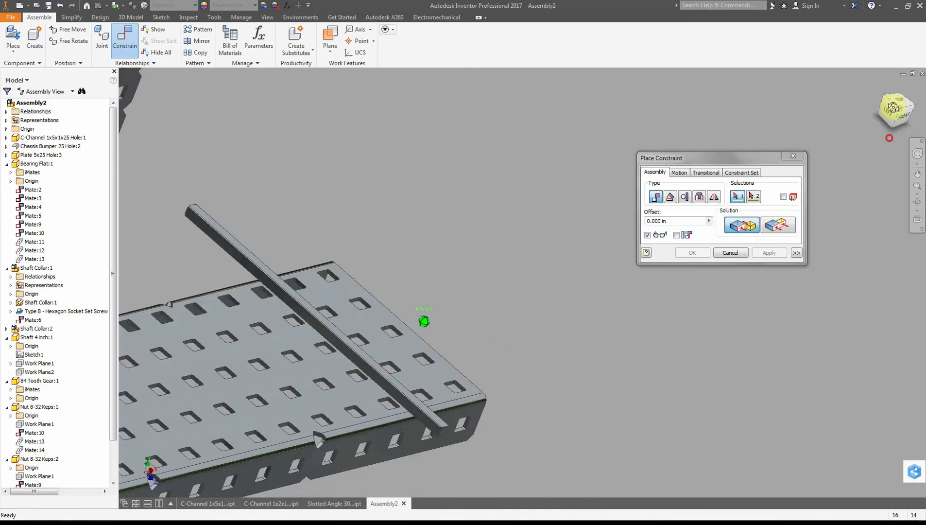
left_click(426, 412)
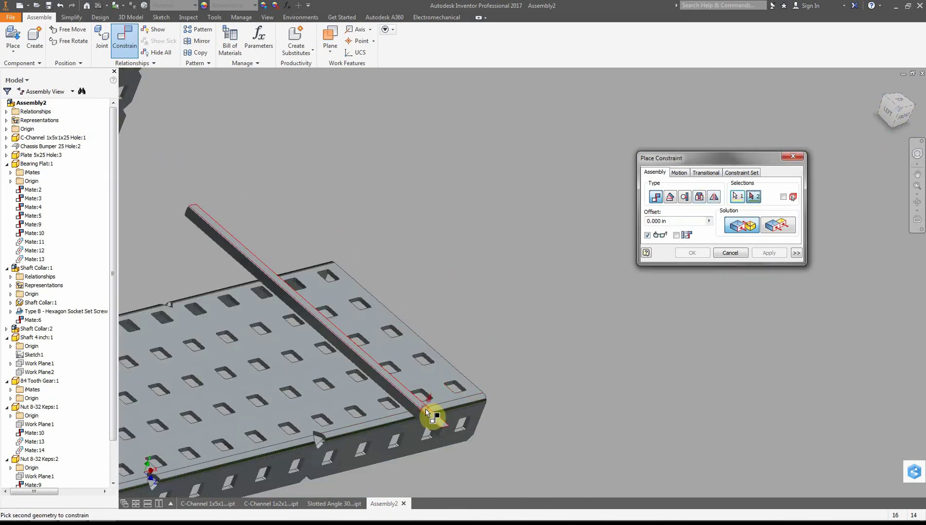
left_click_drag(895, 114, 893, 90)
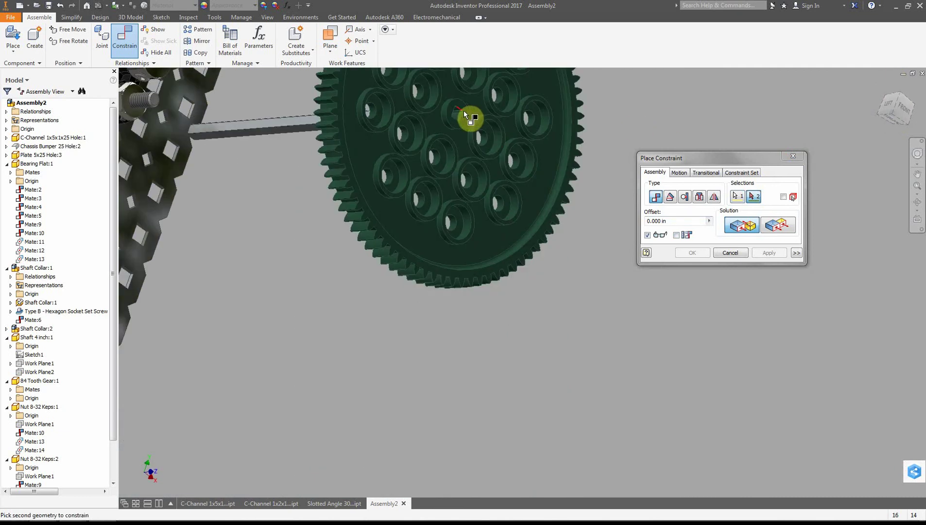
scroll(457, 108, "down", 3)
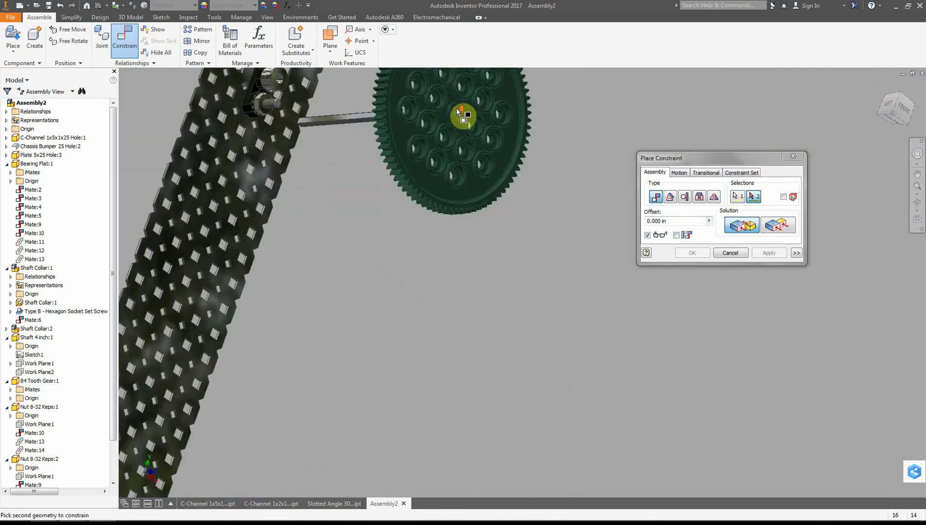
scroll(456, 108, "up", 10)
left_click(461, 124)
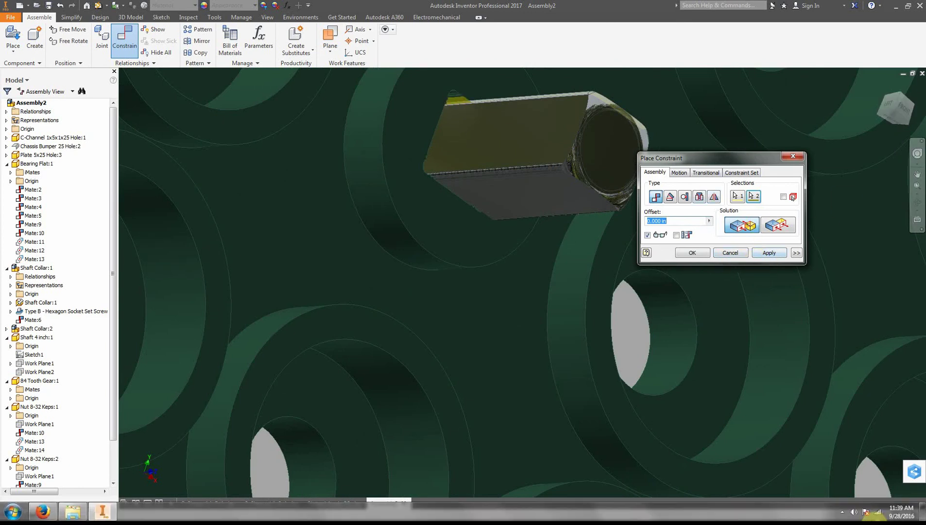
left_click(768, 253)
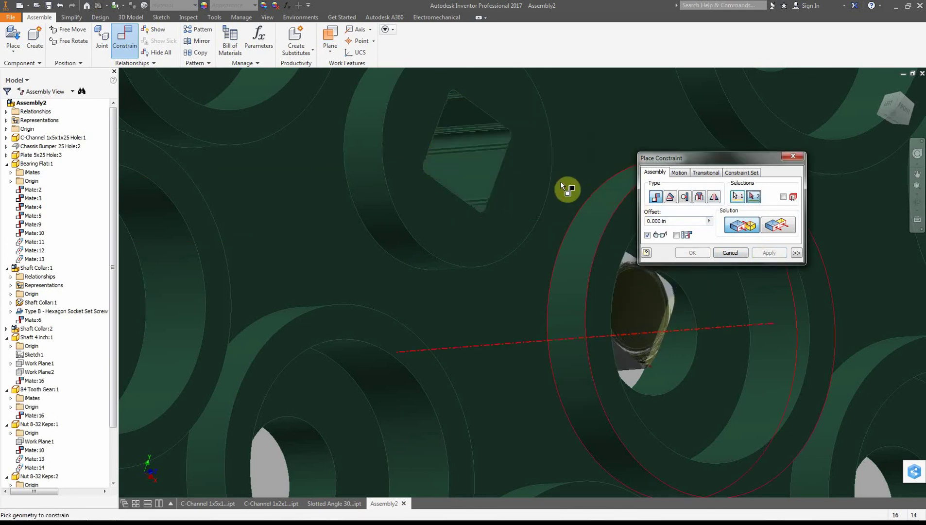
left_click(607, 217)
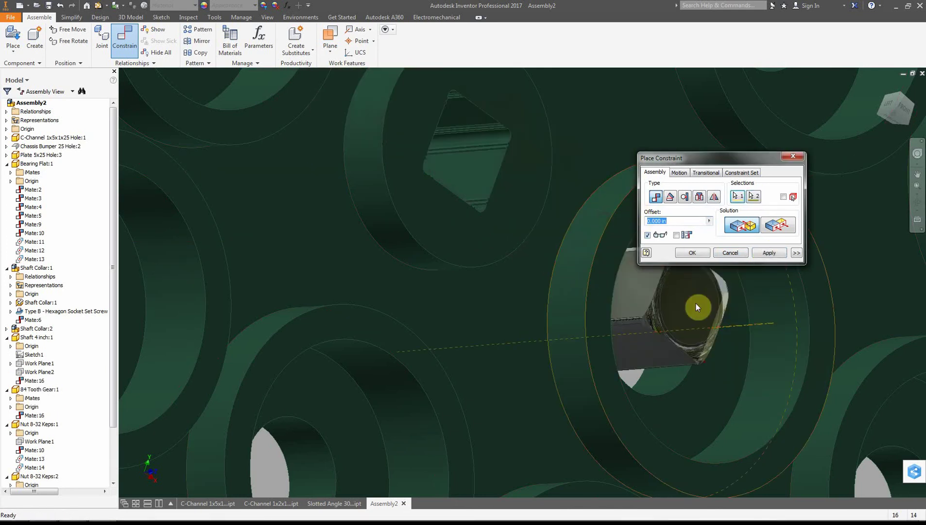
left_click(730, 252)
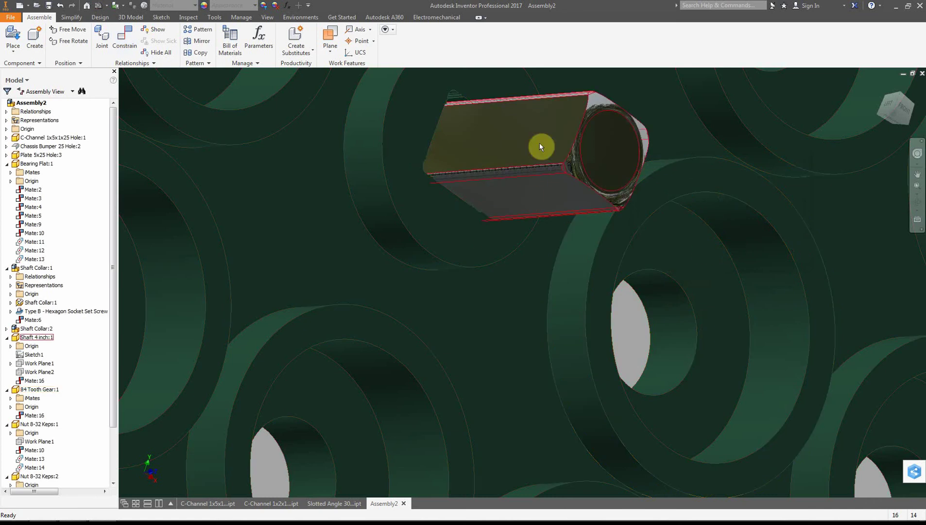
- Reposition the shaft and start a constraint on a shaft face, then cancel it
left_click_drag(543, 146, 437, 77)
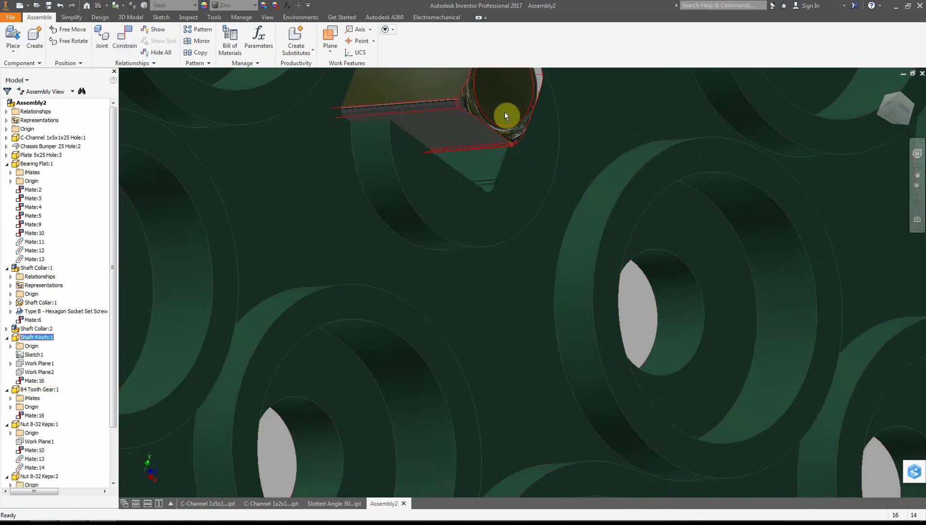
left_click_drag(504, 114, 625, 232)
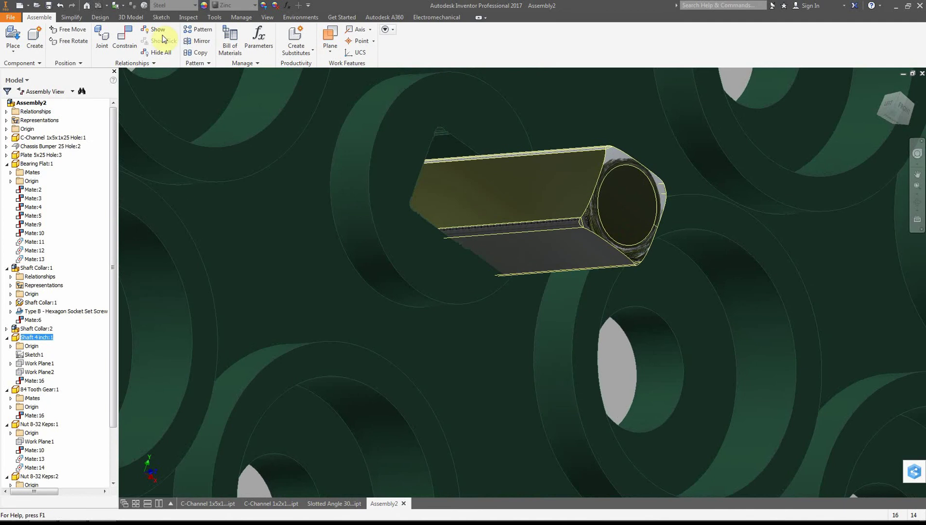
left_click(125, 35)
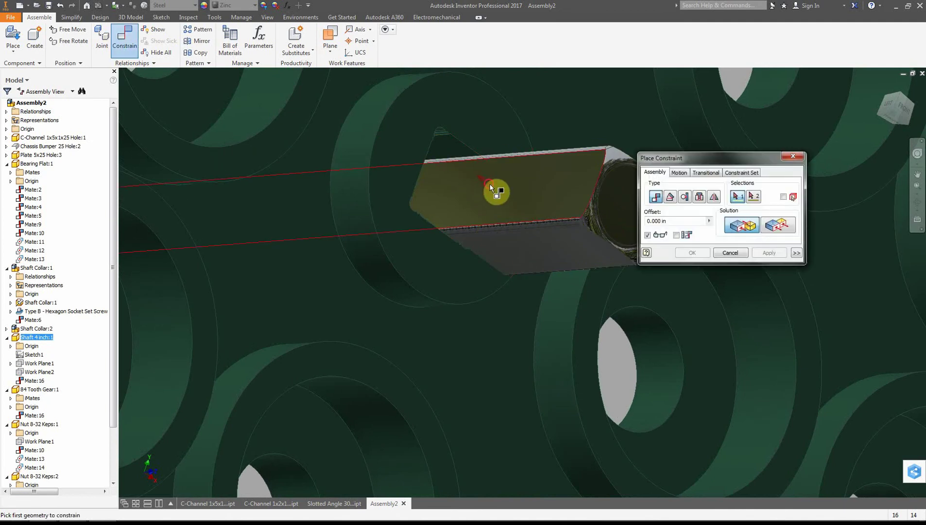
left_click(490, 187)
left_click(902, 104)
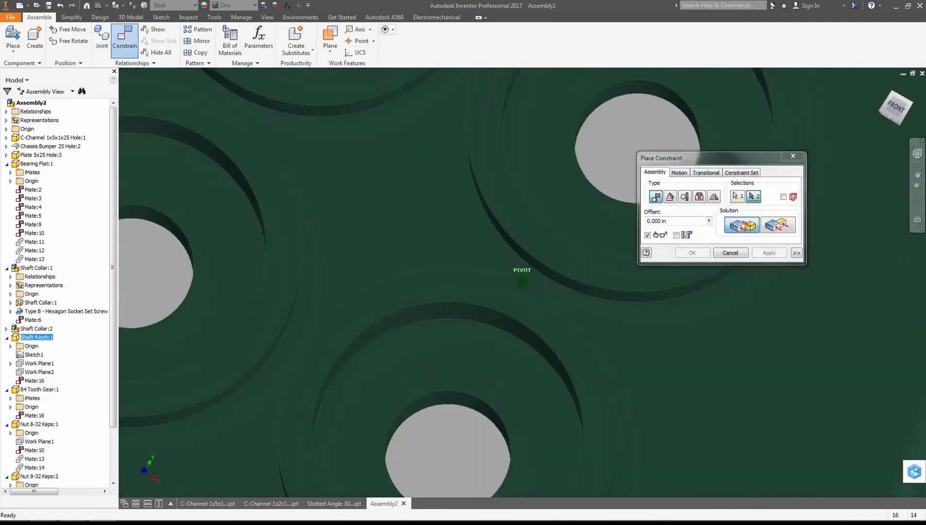
left_click_drag(901, 103, 918, 97)
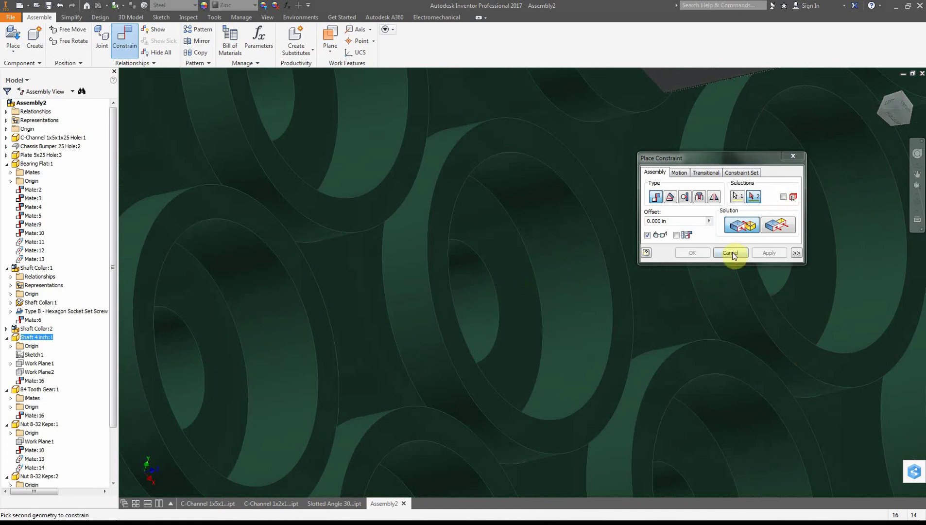
scroll(804, 140, "up", 6)
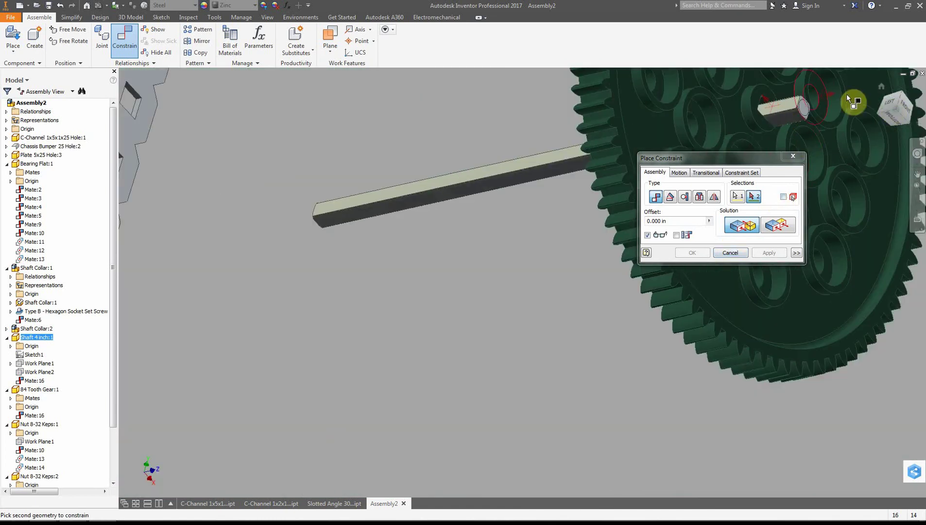
left_click_drag(907, 105, 813, 92)
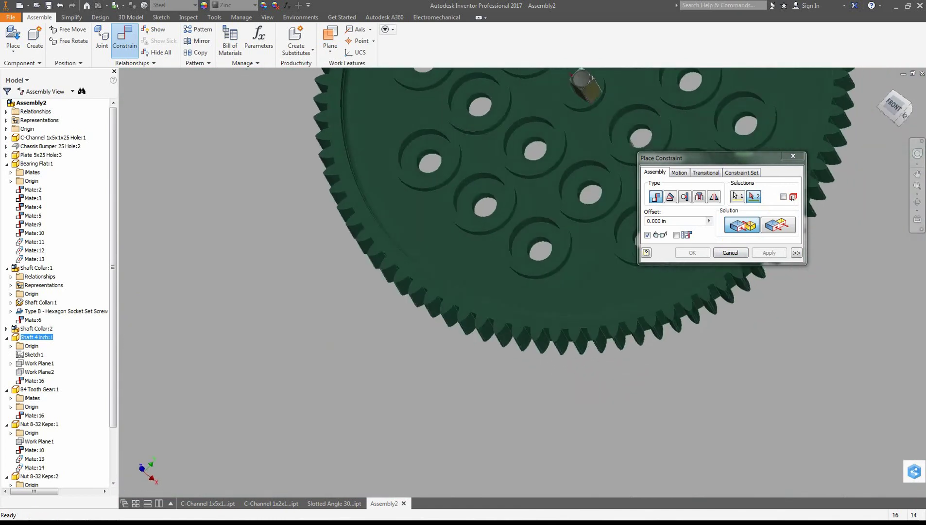
scroll(588, 90, "down", 2)
scroll(587, 90, "up", 6)
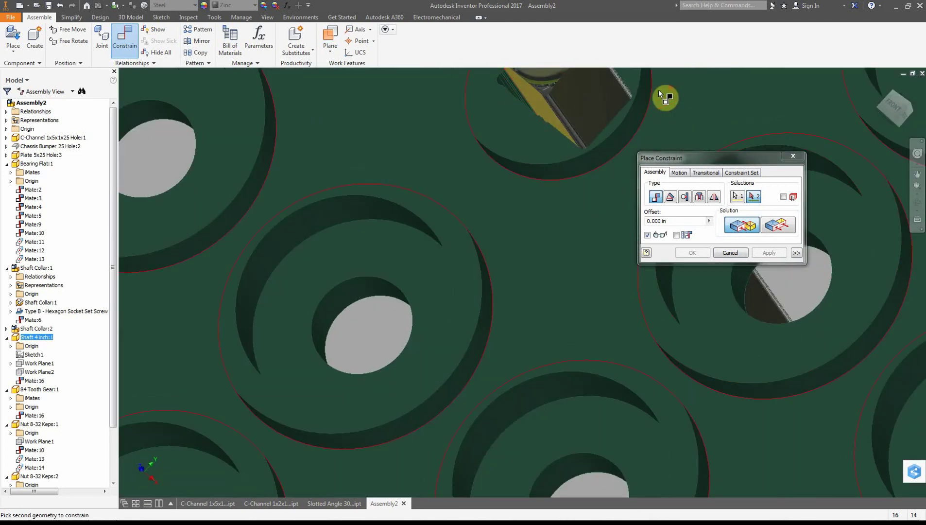
scroll(583, 90, "down", 3)
scroll(583, 90, "up", 8)
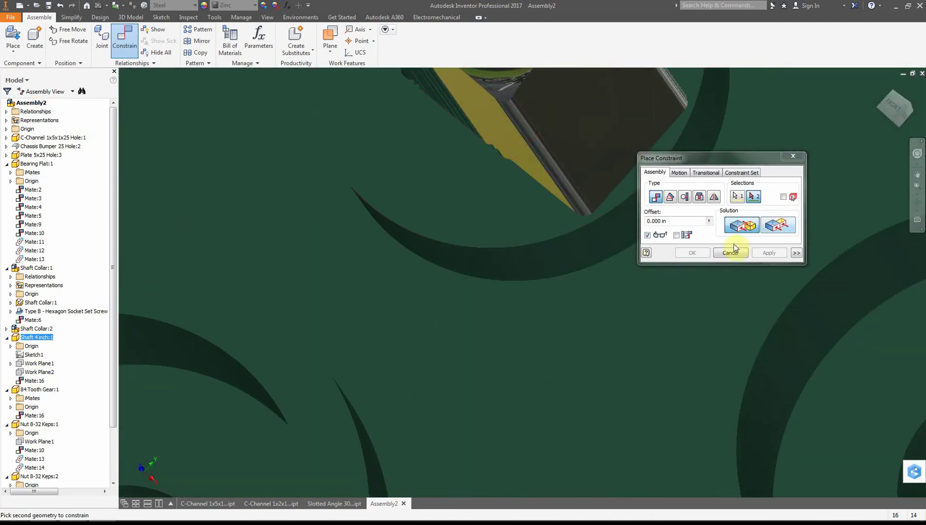
left_click(730, 252)
- Move the shaft aside and pick a shaft face and the shaft axis for a 0.000 in centring mate
scroll(622, 174, "up", 2)
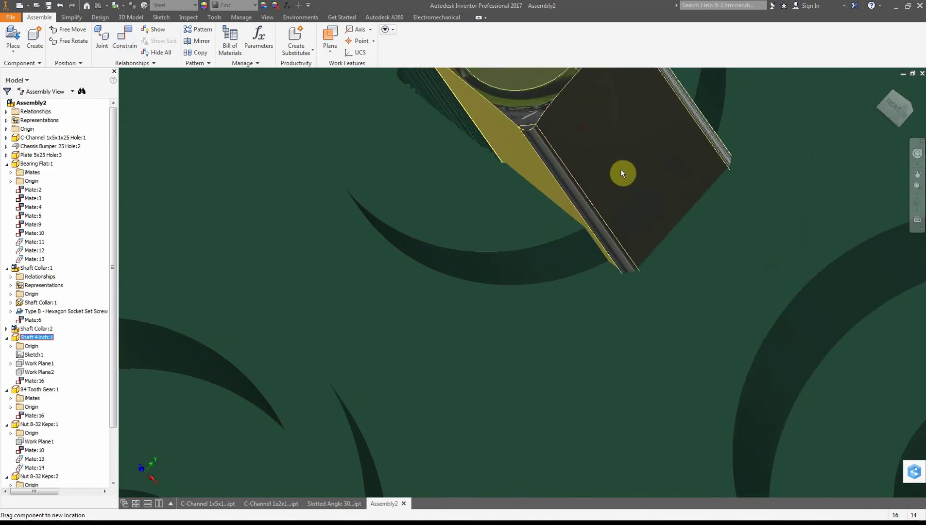
left_click_drag(622, 173, 713, 231)
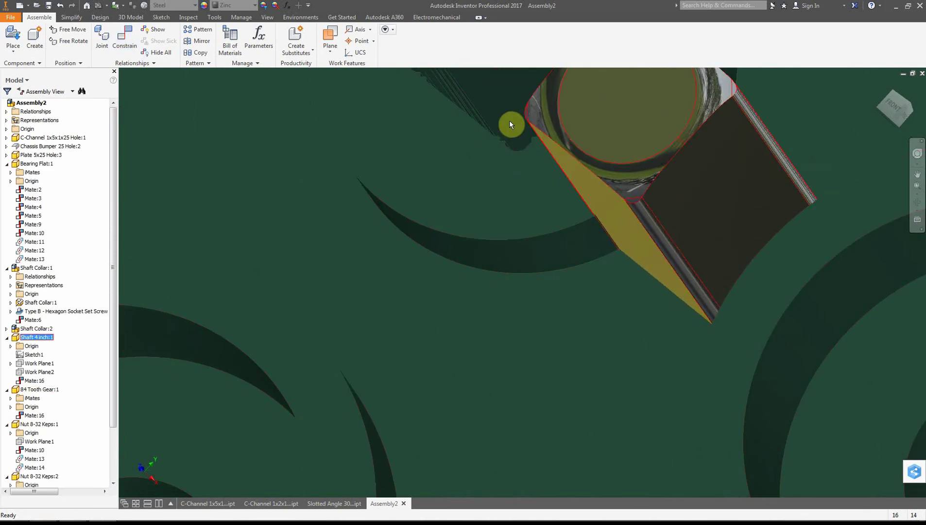
left_click(510, 124)
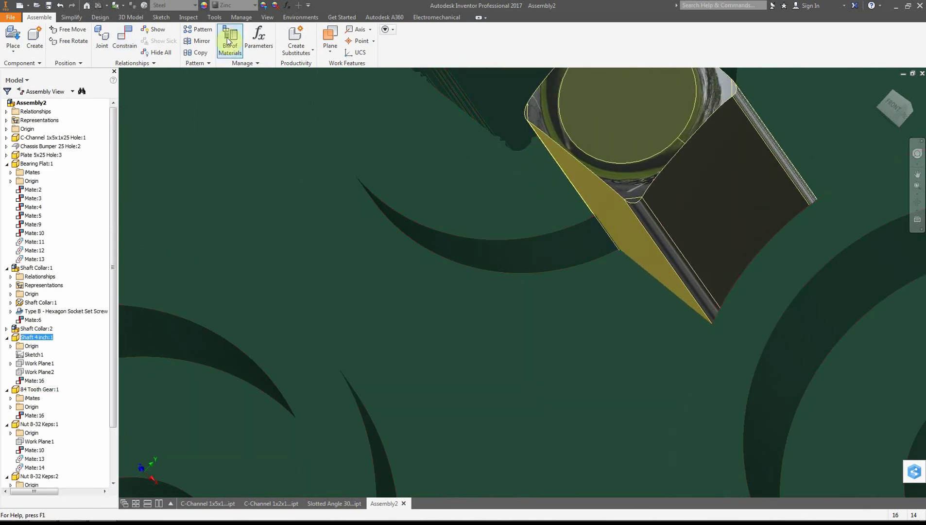
left_click(506, 81)
left_click_drag(893, 105, 878, 104)
left_click(895, 106)
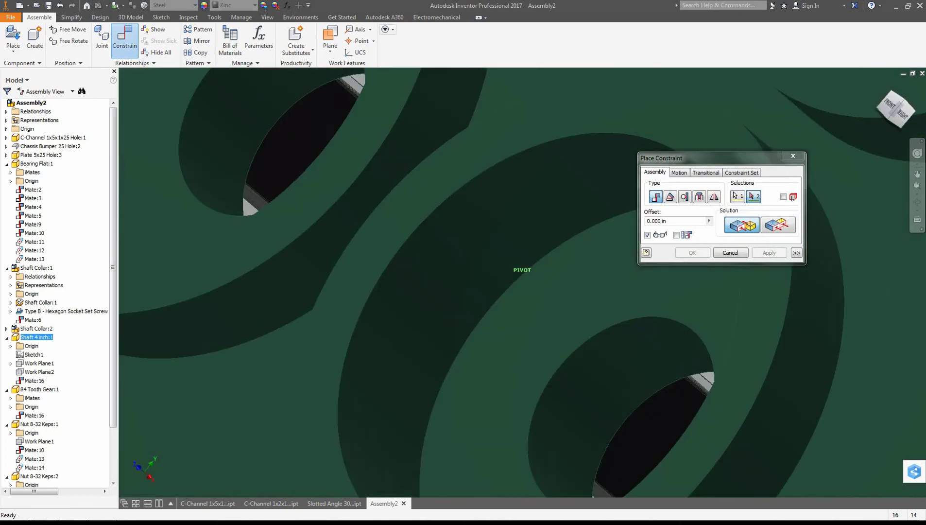
scroll(590, 150, "down", 8)
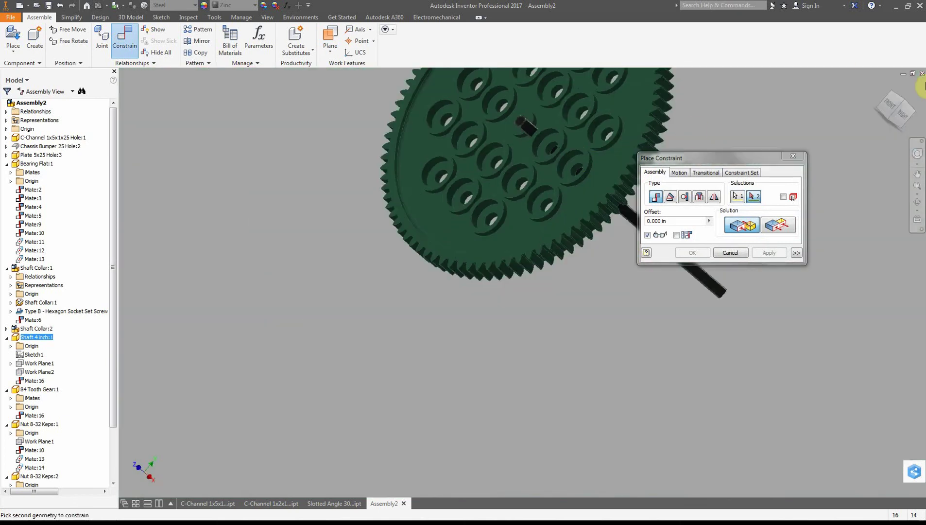
left_click_drag(886, 100, 822, 107)
left_click_drag(735, 158, 568, 89)
left_click(703, 248)
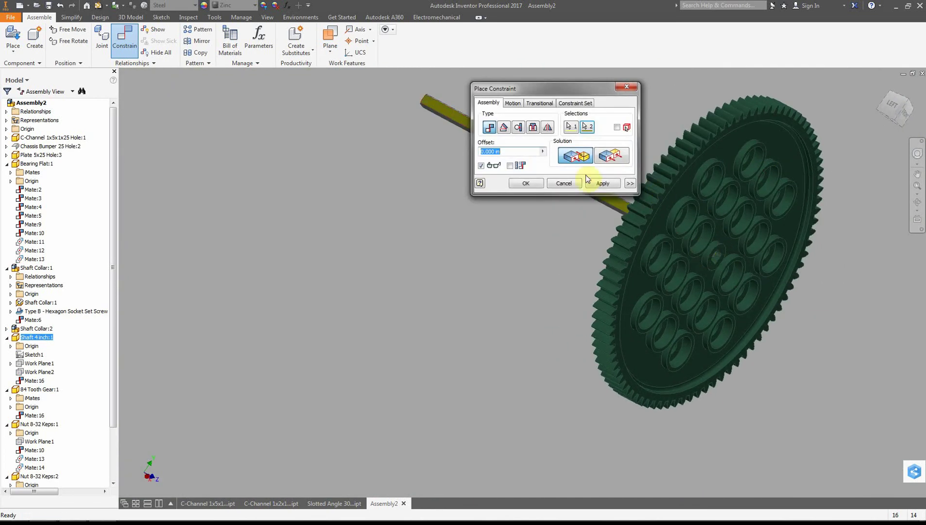
- Apply the centring mate as Mate:17 and slide the shaft through the gear's centre
left_click(607, 184)
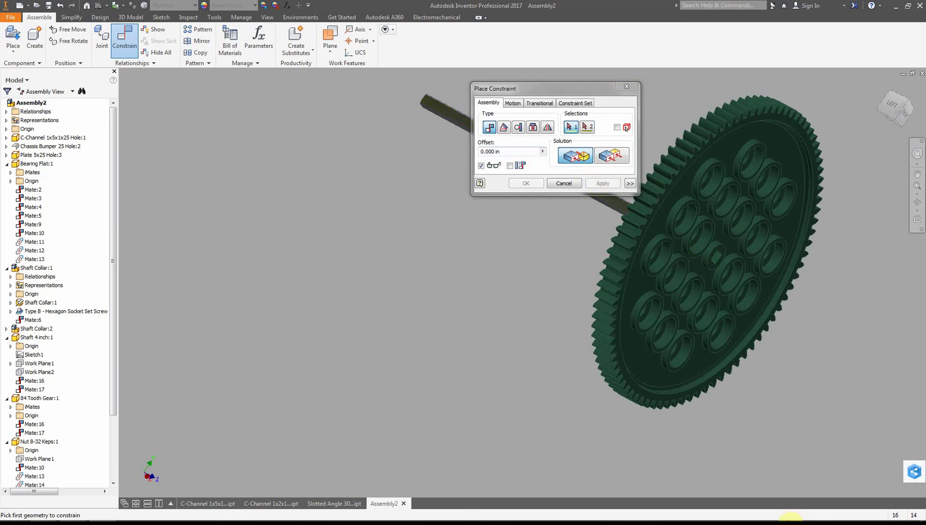
mouse_move(748, 521)
left_click(842, 512)
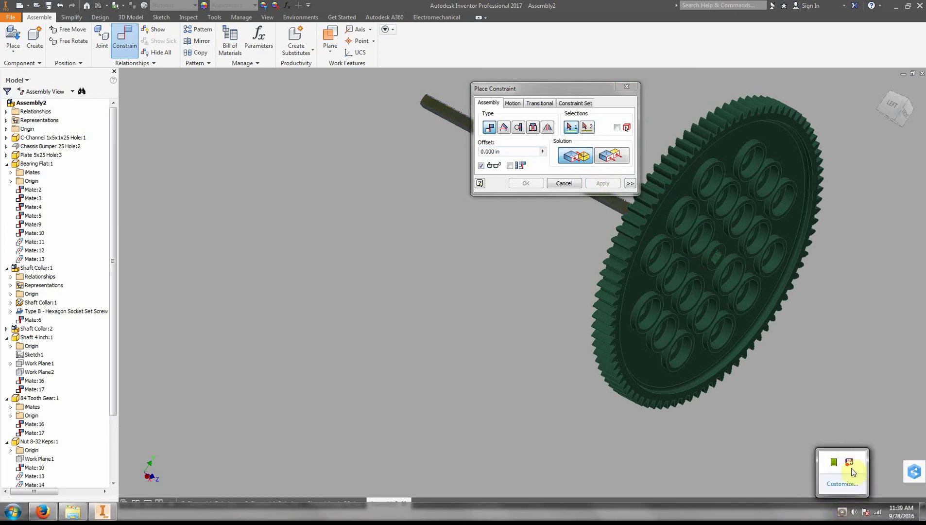
right_click(851, 464)
left_click(849, 360)
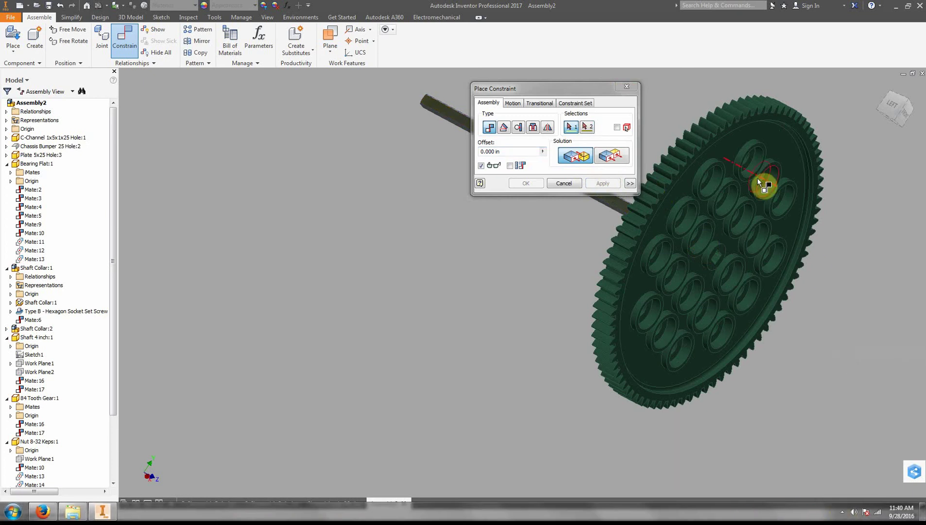
left_click(893, 104)
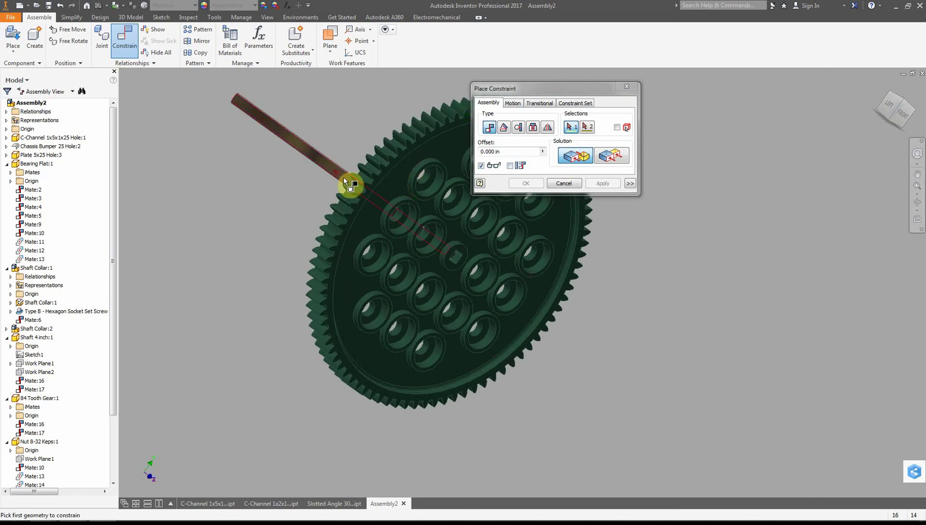
left_click(564, 183)
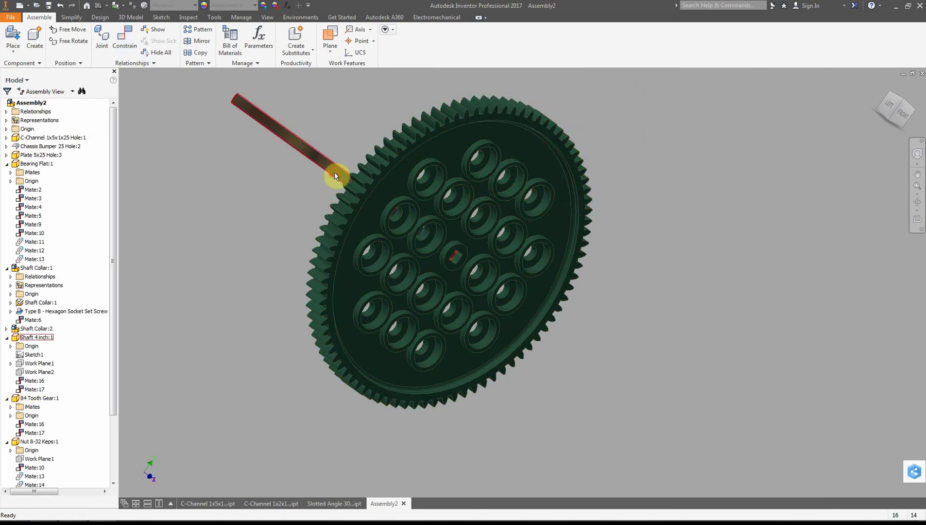
left_click_drag(334, 172, 380, 174)
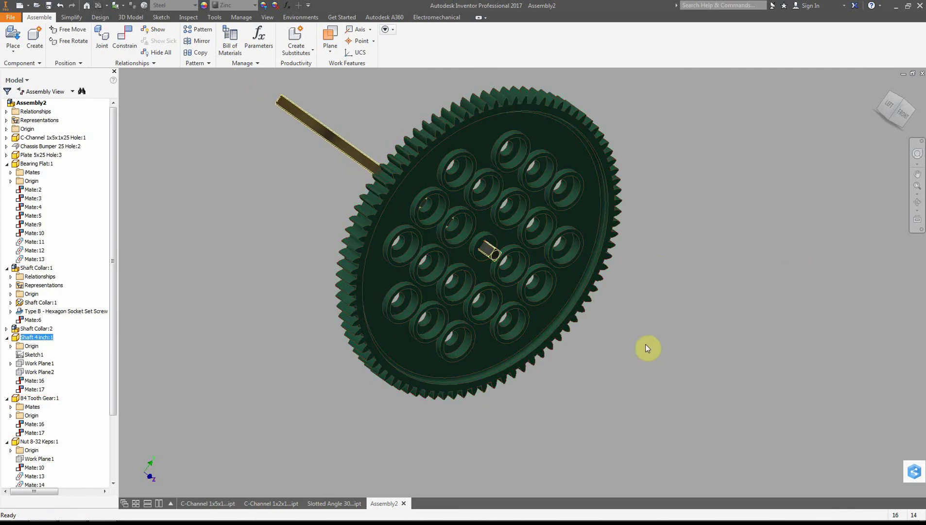
- Make the shaft end flush with the gear face at a -5 in offset
left_click(124, 38)
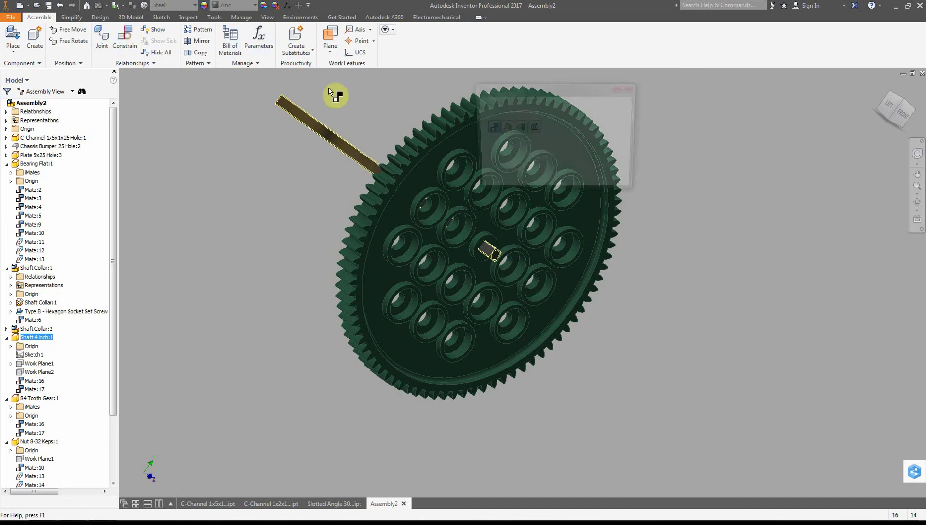
left_click(496, 256)
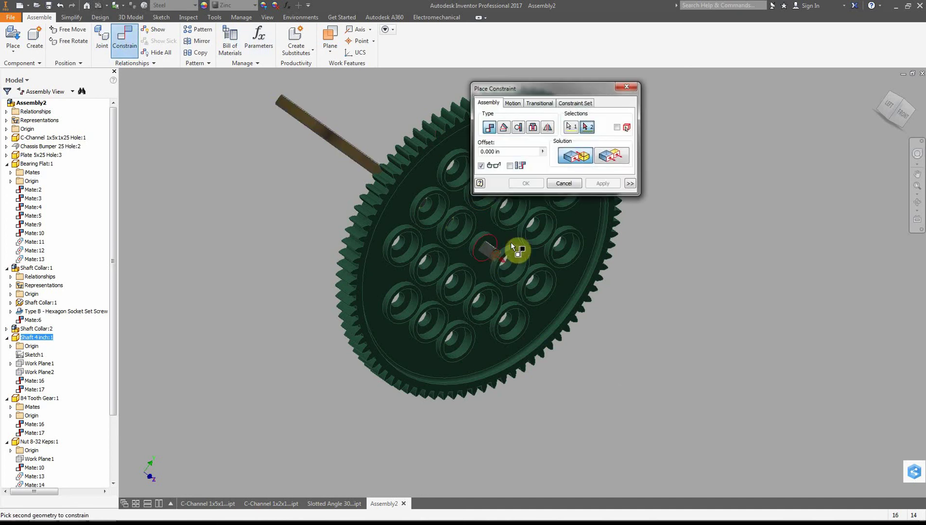
left_click(611, 154)
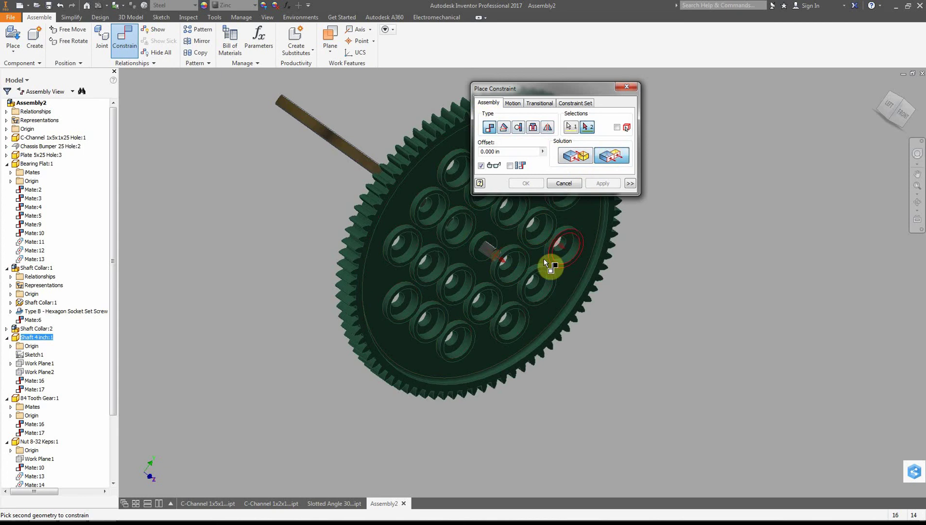
left_click(505, 240)
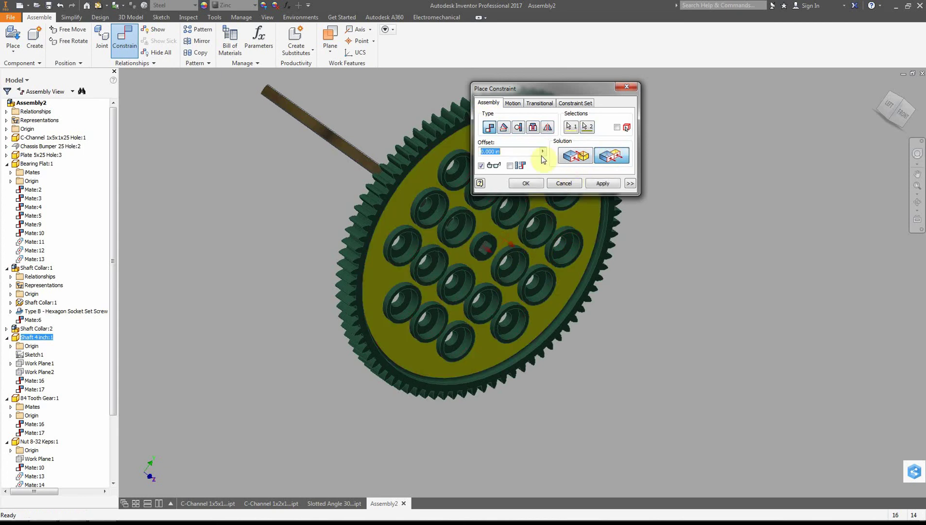
left_click_drag(494, 153, 478, 151)
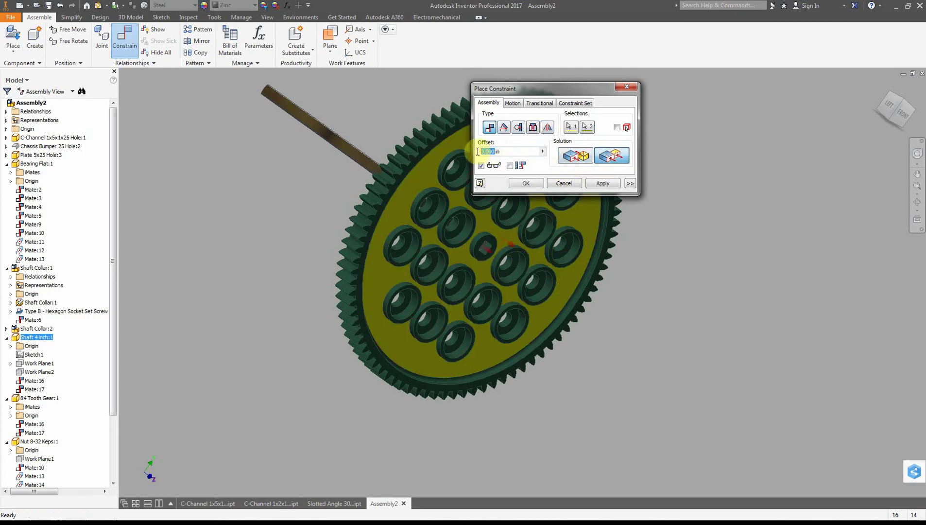
type("-5")
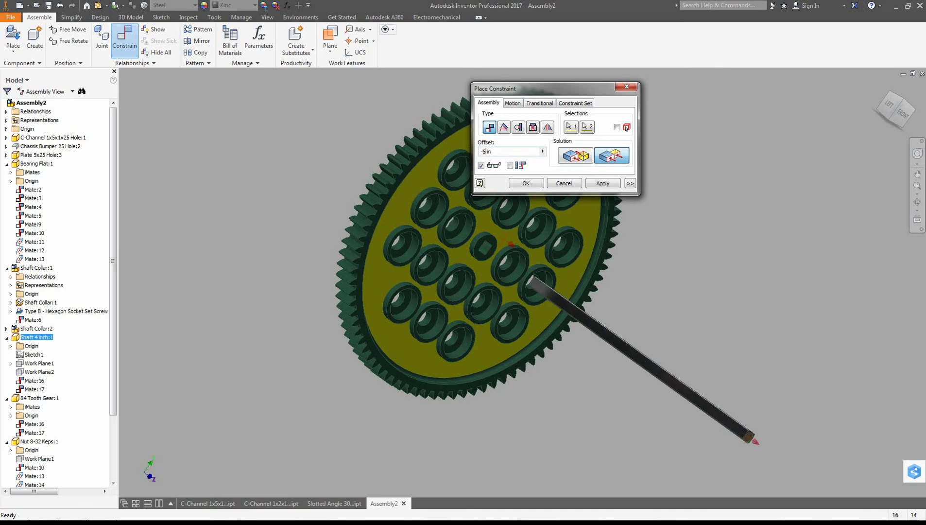
key("Return")
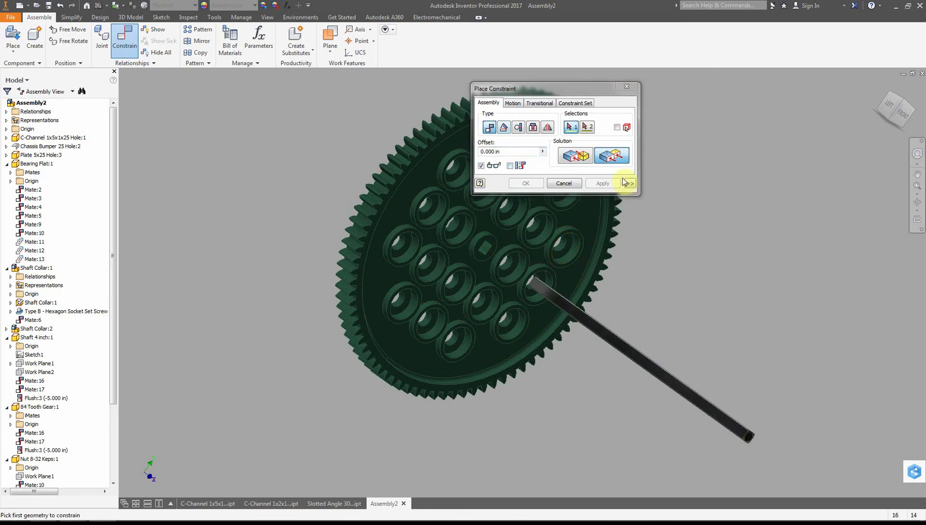
left_click(563, 183)
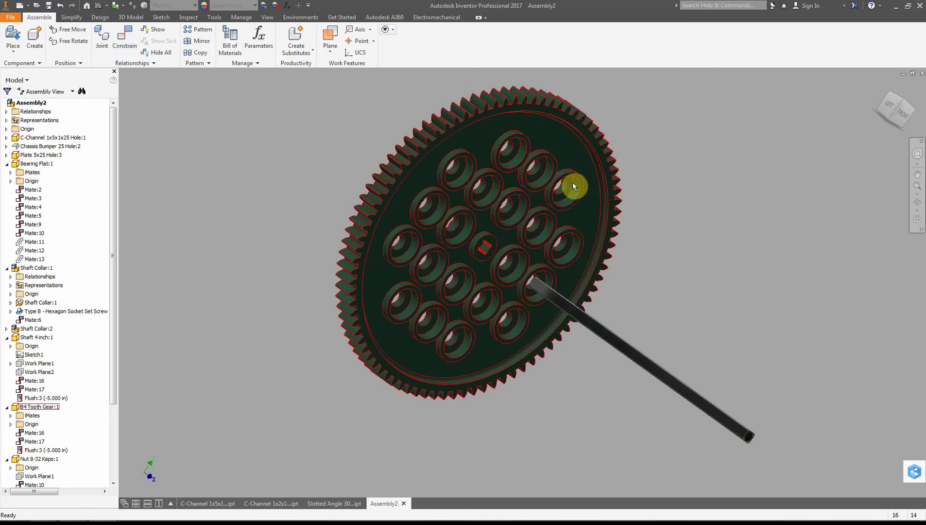
- Edit Flush:3's offset to 1 in, then change it to -1 in
left_click(572, 311)
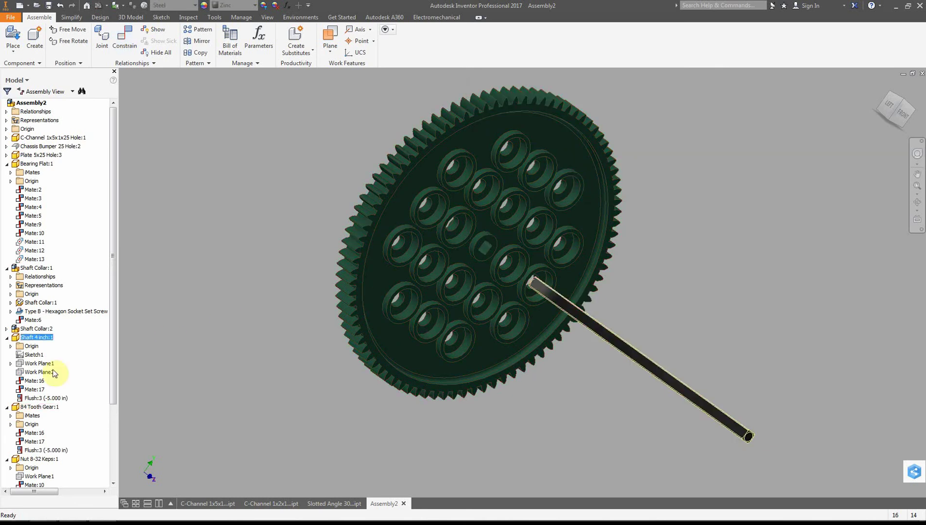
double_click(40, 398)
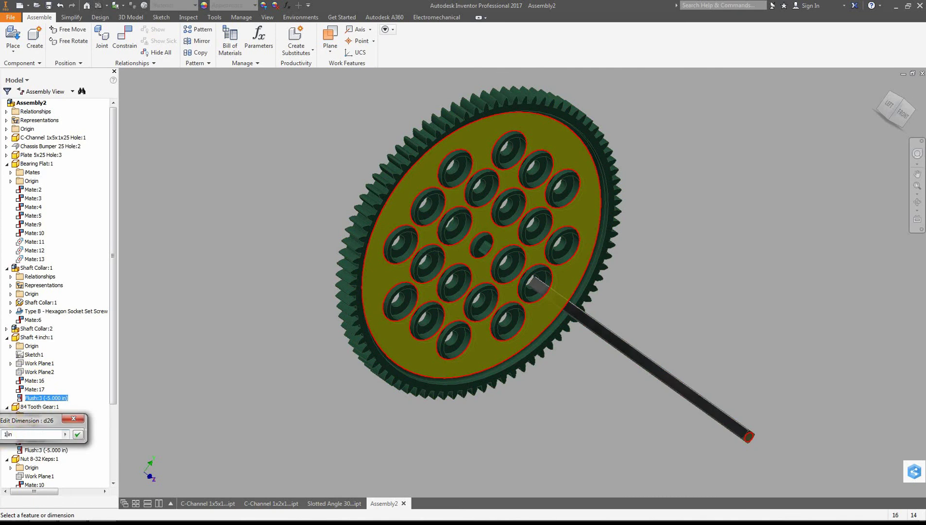
key("Return")
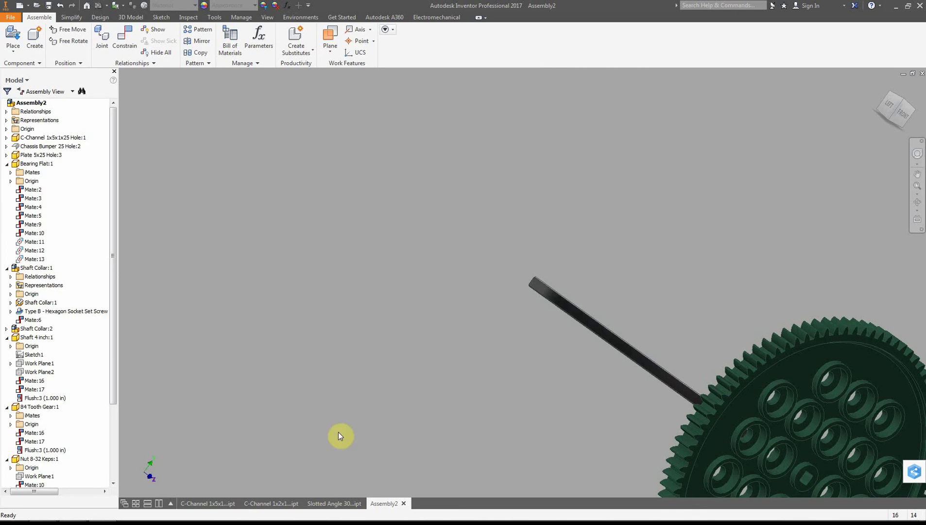
mouse_move(901, 115)
left_mouse_down()
mouse_move(885, 105)
mouse_move(897, 121)
left_mouse_up()
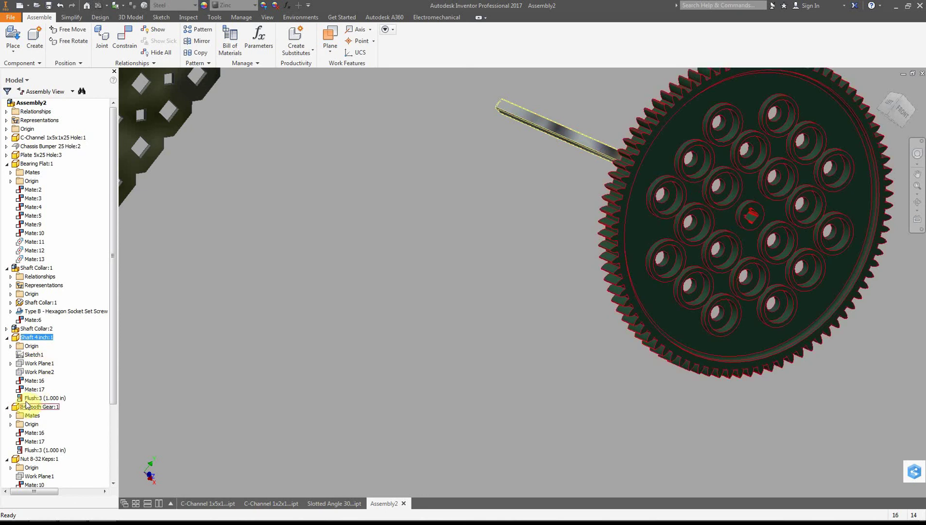
double_click(46, 397)
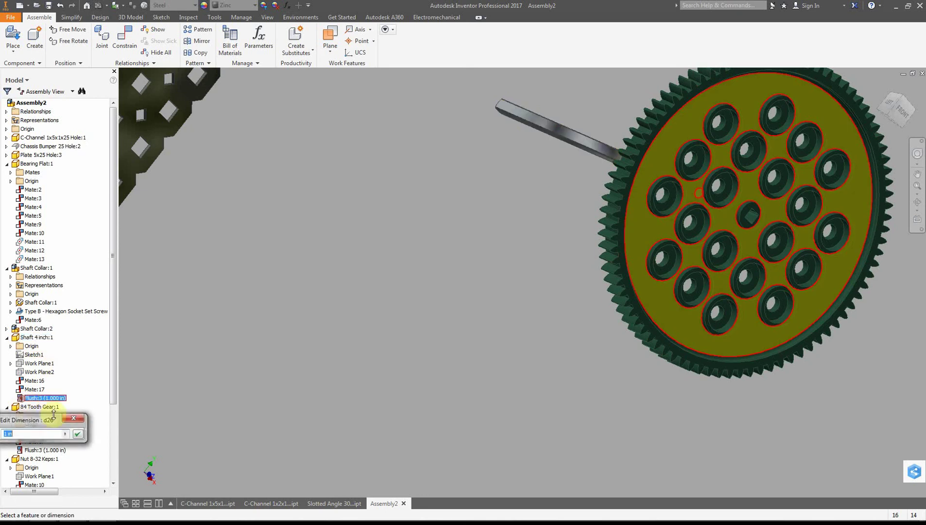
left_click(19, 433)
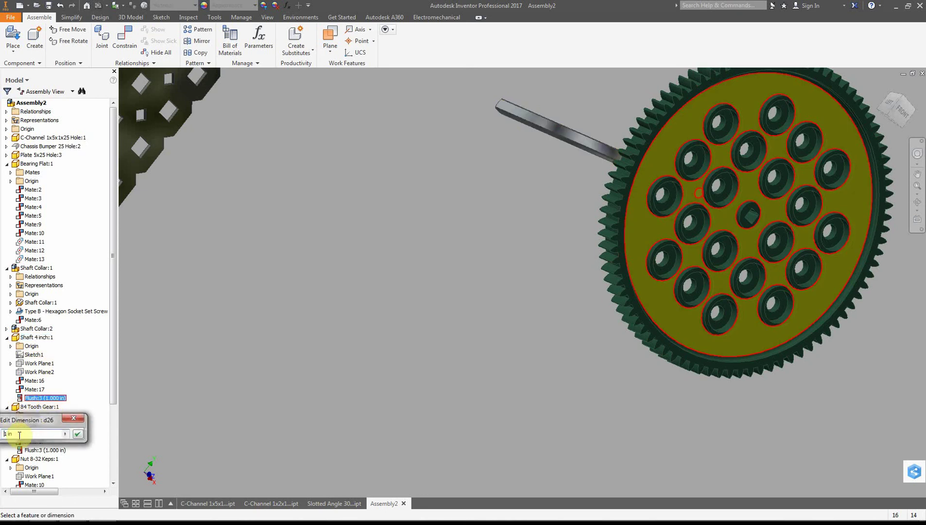
type("-")
key("Return")
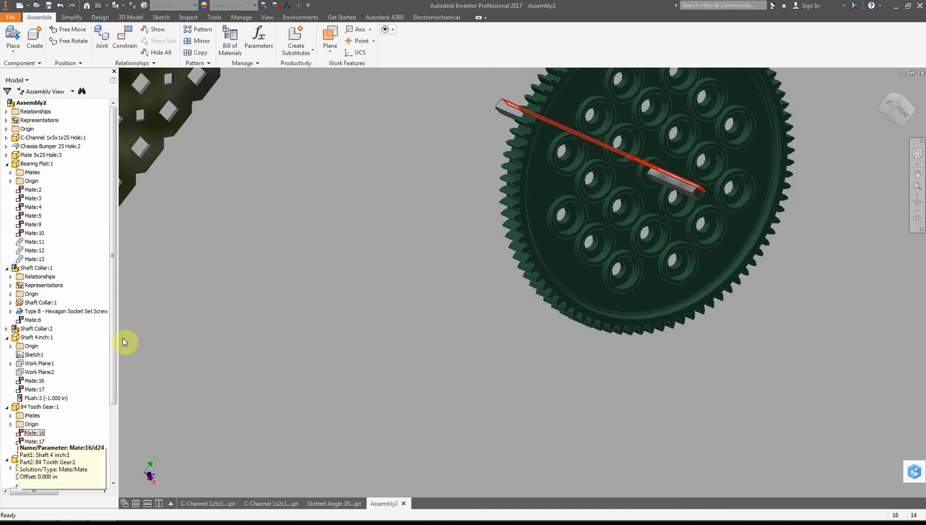
left_click_drag(898, 125, 892, 131)
scroll(748, 199, "up", 5)
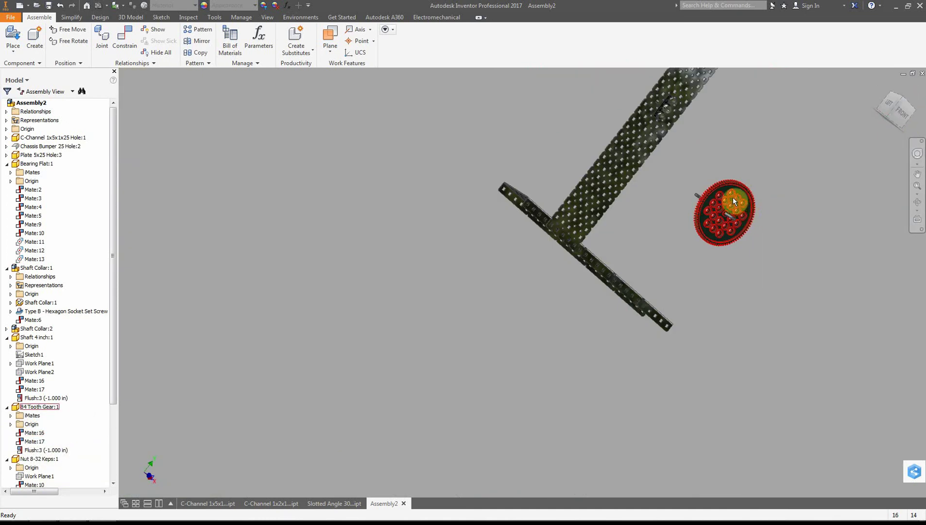
- Move the gear and shaft upward and select the 4-inch shaft
left_click_drag(732, 197, 712, 131)
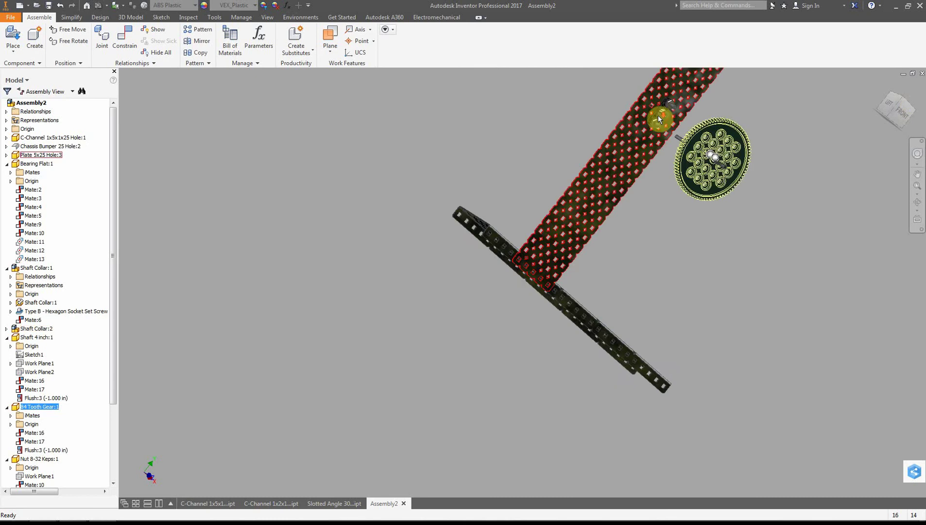
scroll(658, 115, "down", 3)
left_click(895, 101)
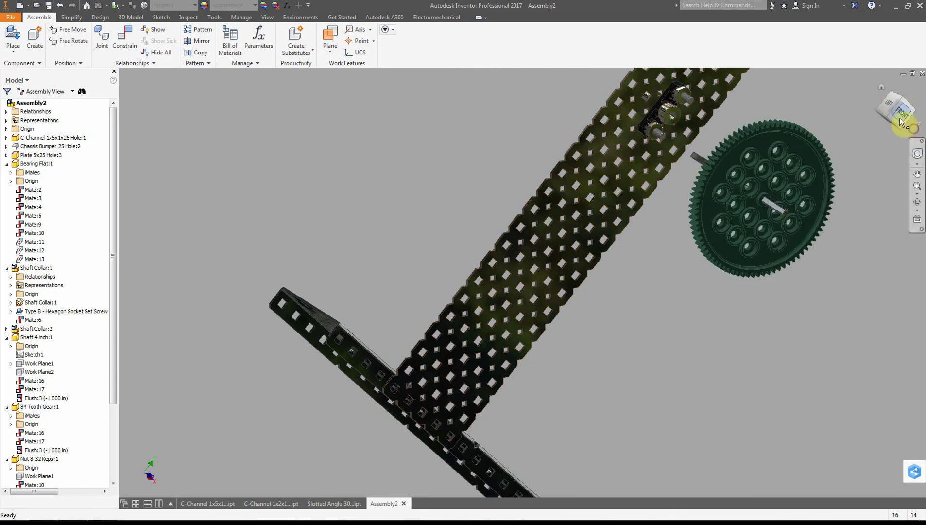
mouse_move(904, 120)
left_mouse_down()
mouse_move(922, 129)
mouse_move(889, 125)
left_mouse_up()
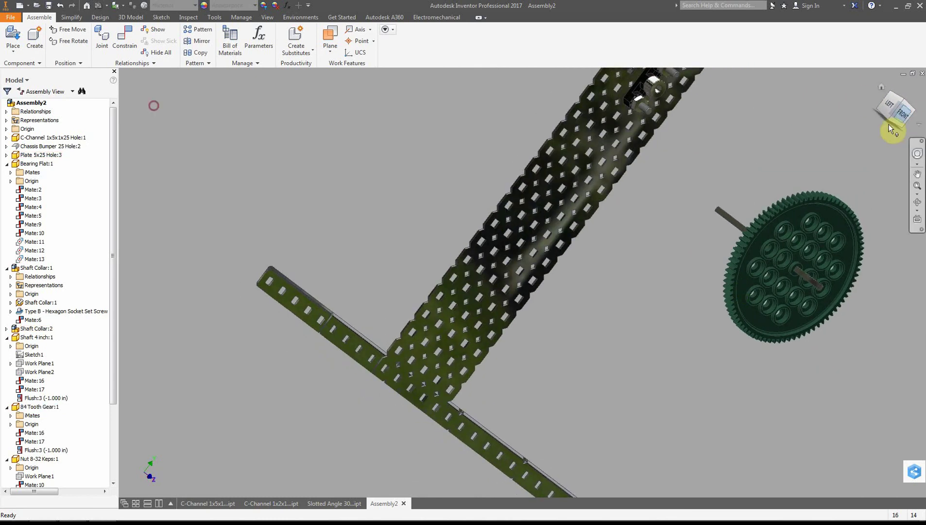
left_click(729, 216)
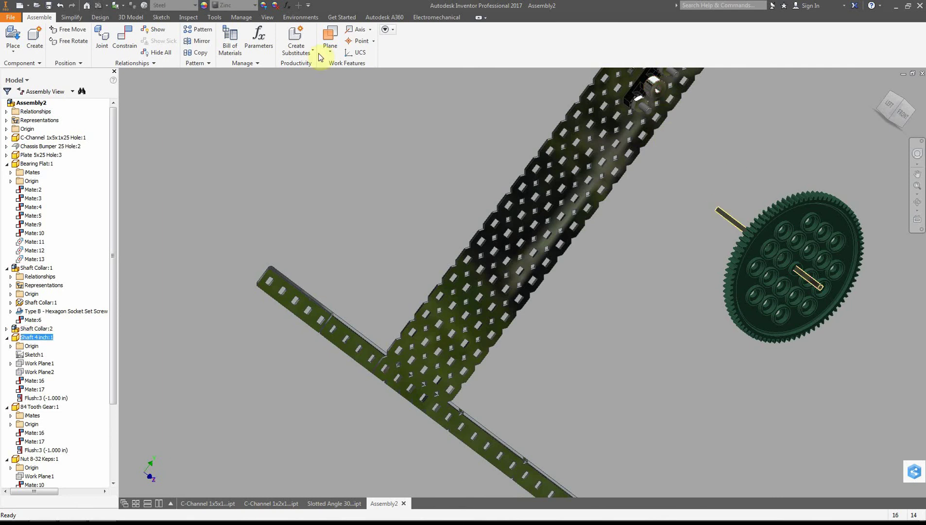
- Insert the shaft end into the plate's bearing hole at a -3 in offset
left_click(124, 42)
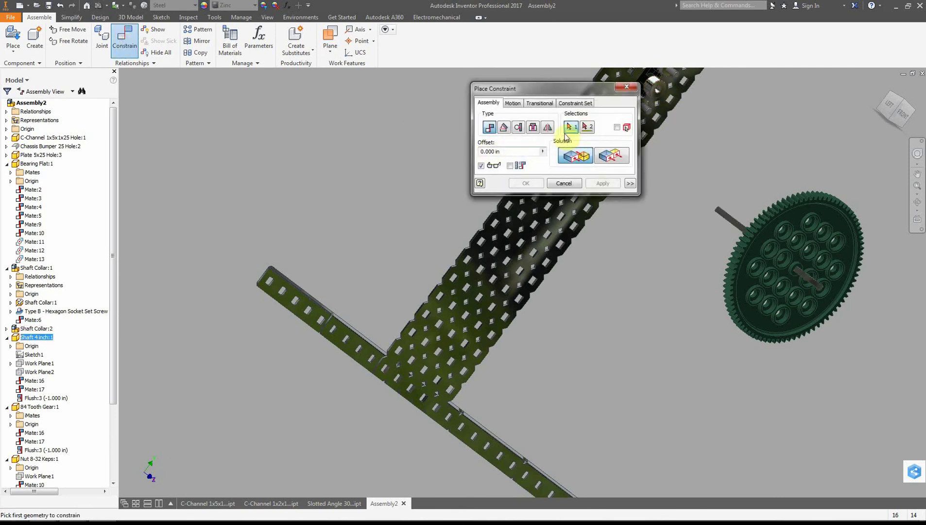
left_click(533, 130)
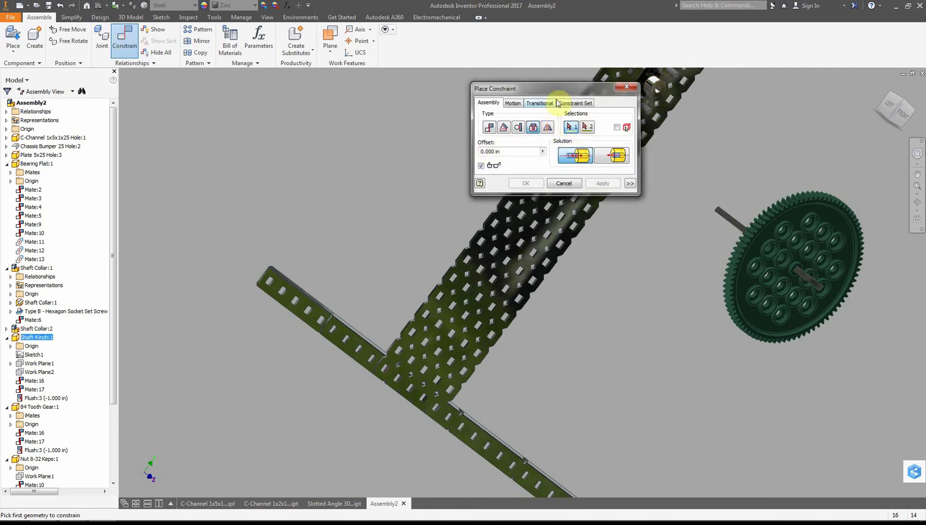
left_click_drag(553, 91, 384, 116)
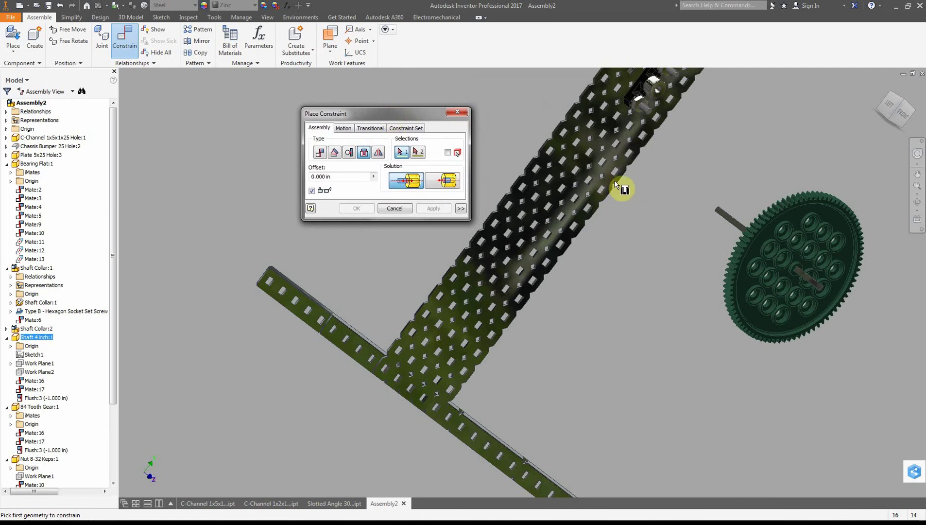
left_click(718, 212)
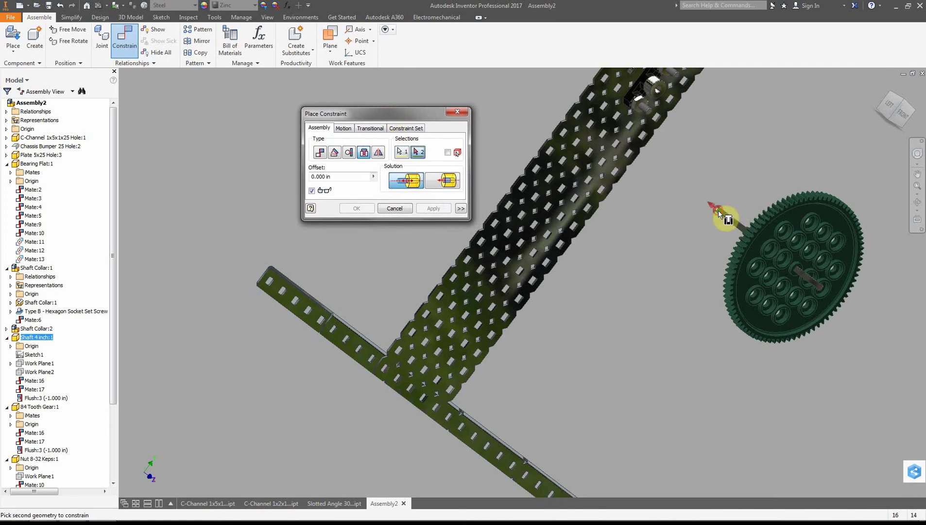
left_click(653, 92)
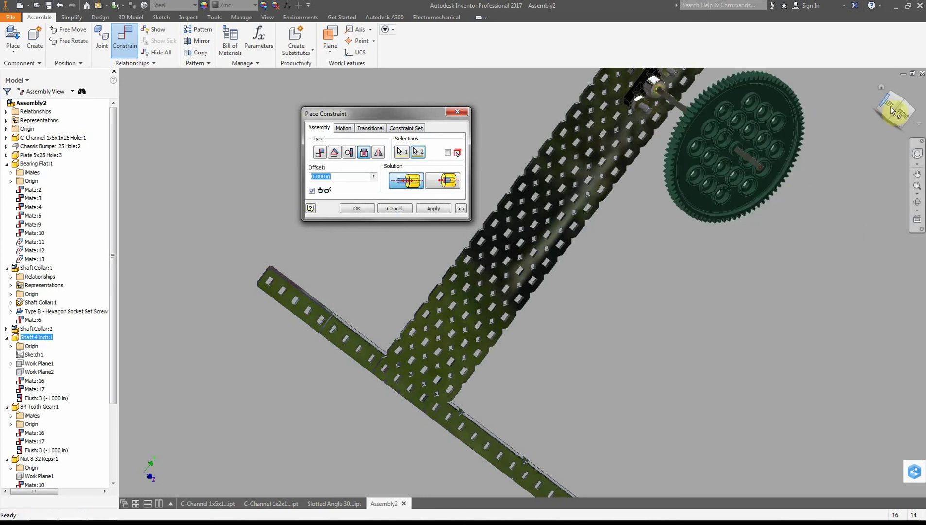
mouse_move(898, 110)
left_mouse_down()
mouse_move(905, 136)
mouse_move(880, 127)
mouse_move(898, 111)
left_mouse_up()
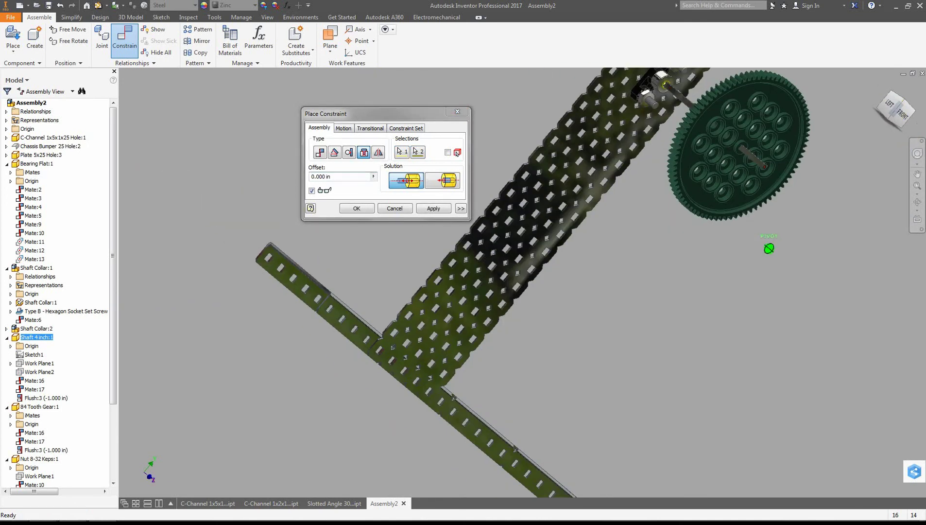
left_click(320, 176)
key("Return")
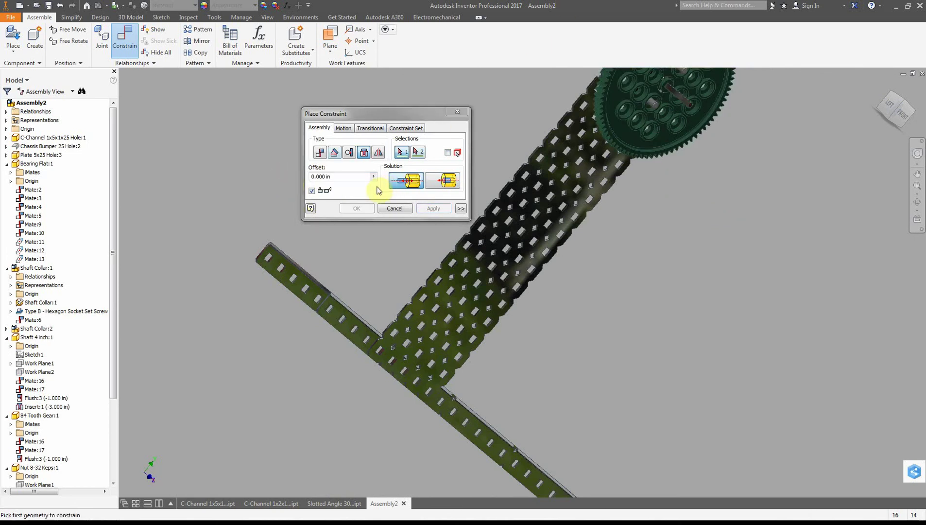
left_click(396, 208)
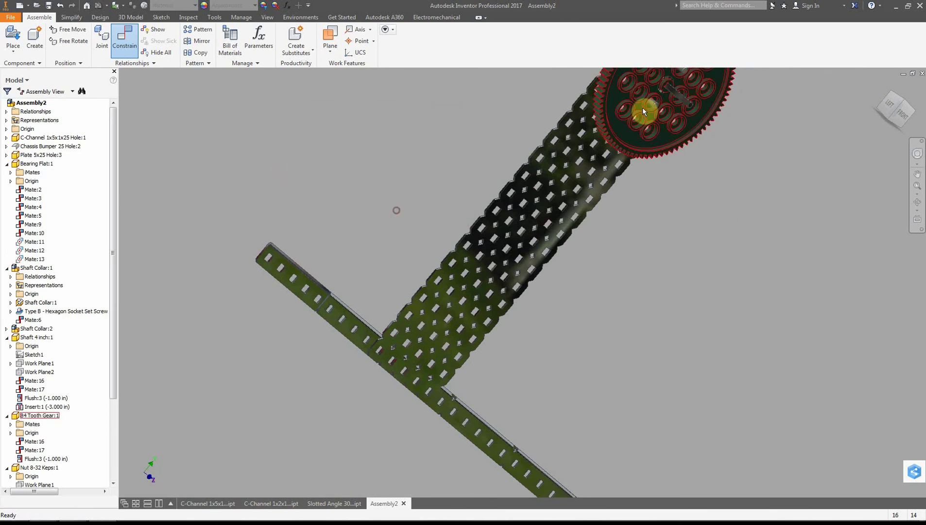
- Set Insert:1's offset to -1.5 in and spin the gear to confirm it turns freely
left_click(680, 102)
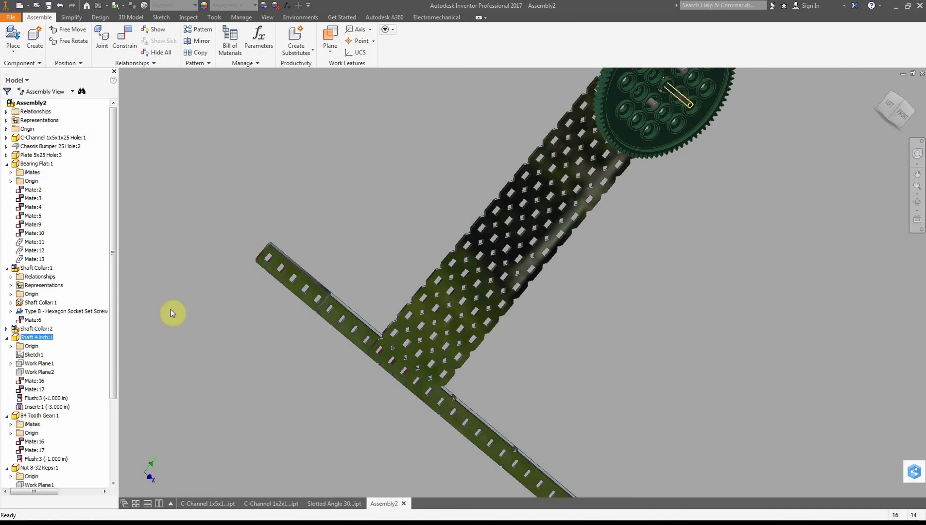
double_click(36, 408)
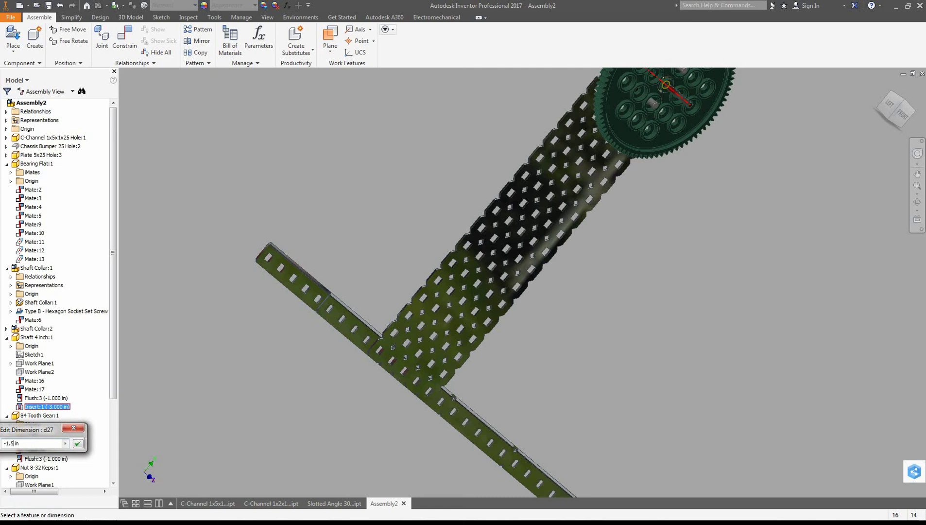
key("Return")
mouse_move(902, 116)
left_mouse_down()
mouse_move(925, 115)
mouse_move(901, 114)
left_mouse_up()
left_click_drag(723, 171, 751, 173)
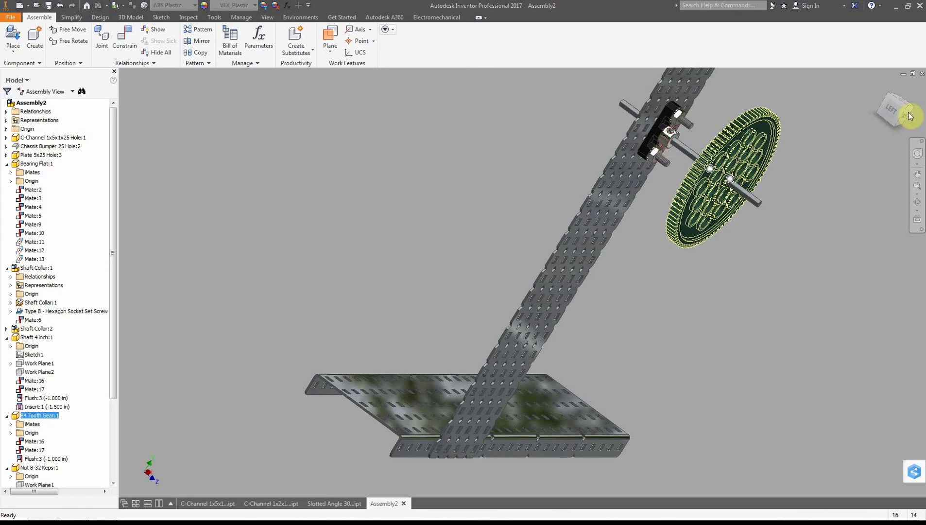
left_click(886, 116)
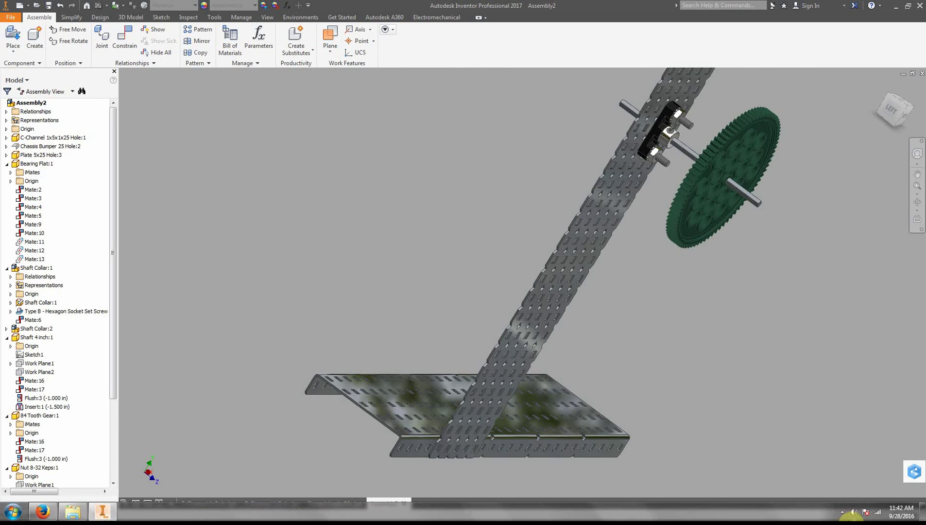
left_click(842, 512)
right_click(850, 462)
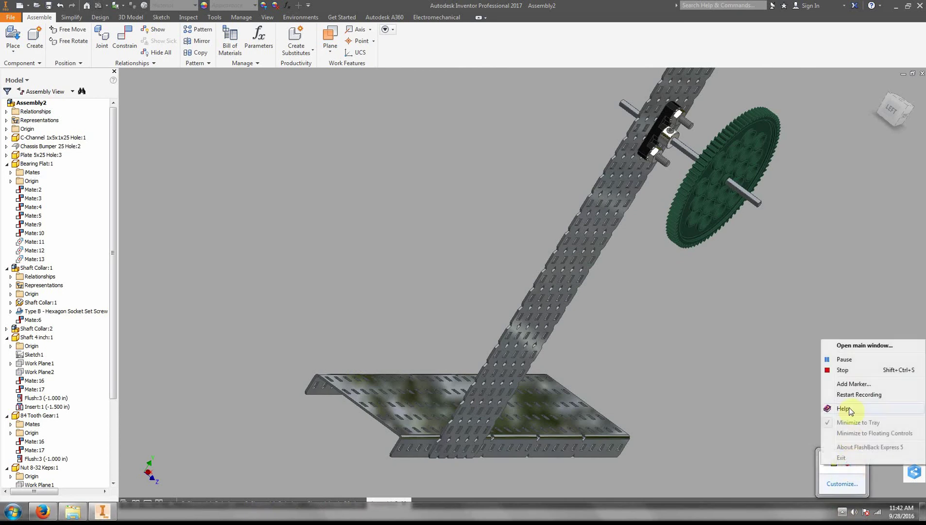